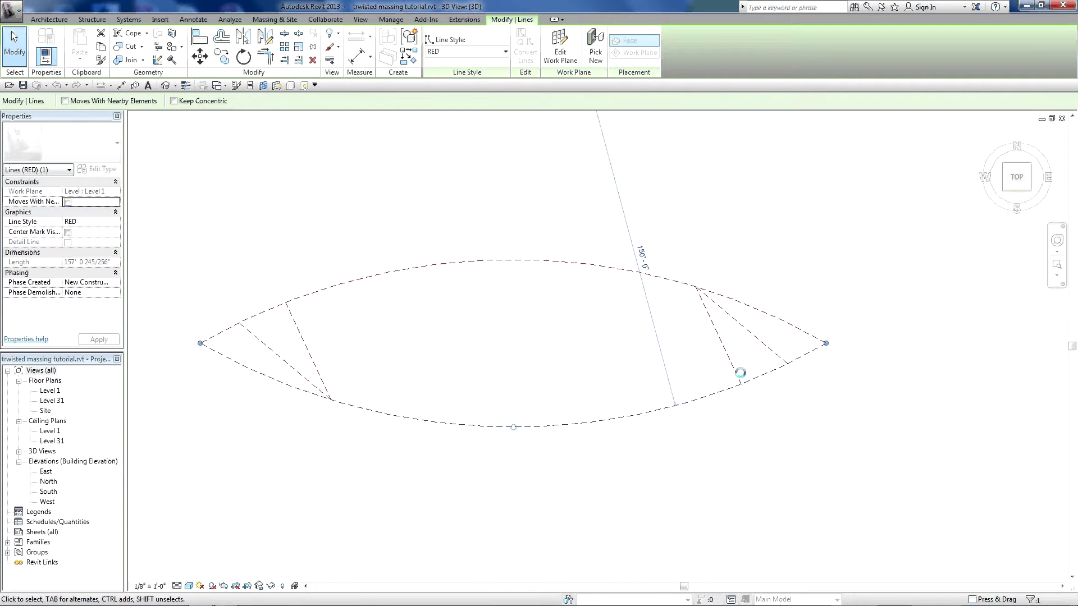
Select the left and right diagonal model lines, then orbit from Top into 3D.
{"action": "left_click", "coordinate": [722, 345]}
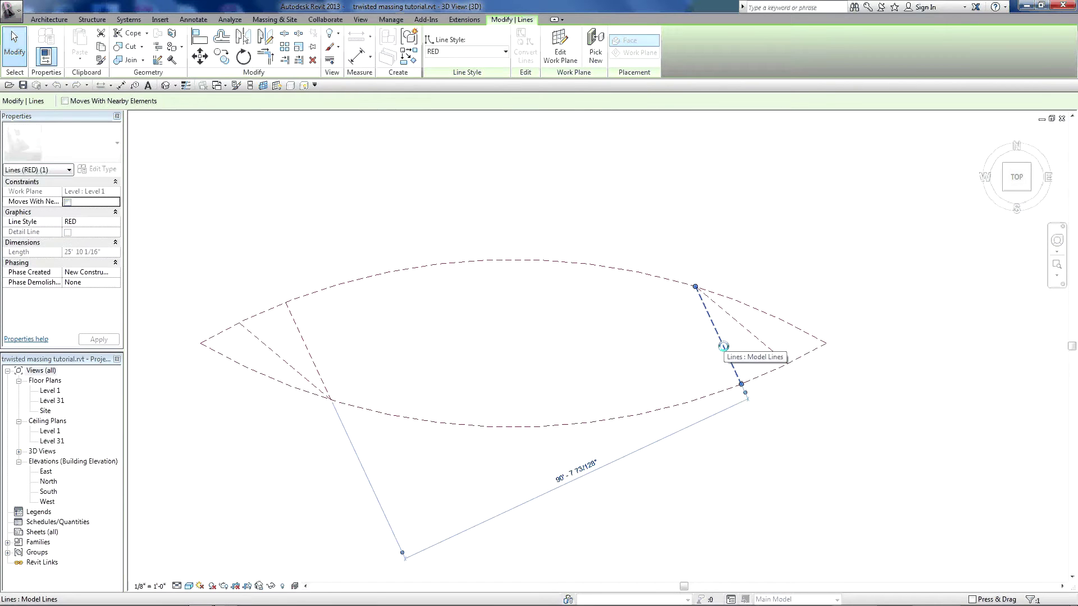
{"action": "left_click", "coordinate": [304, 335], "text": "ctrl"}
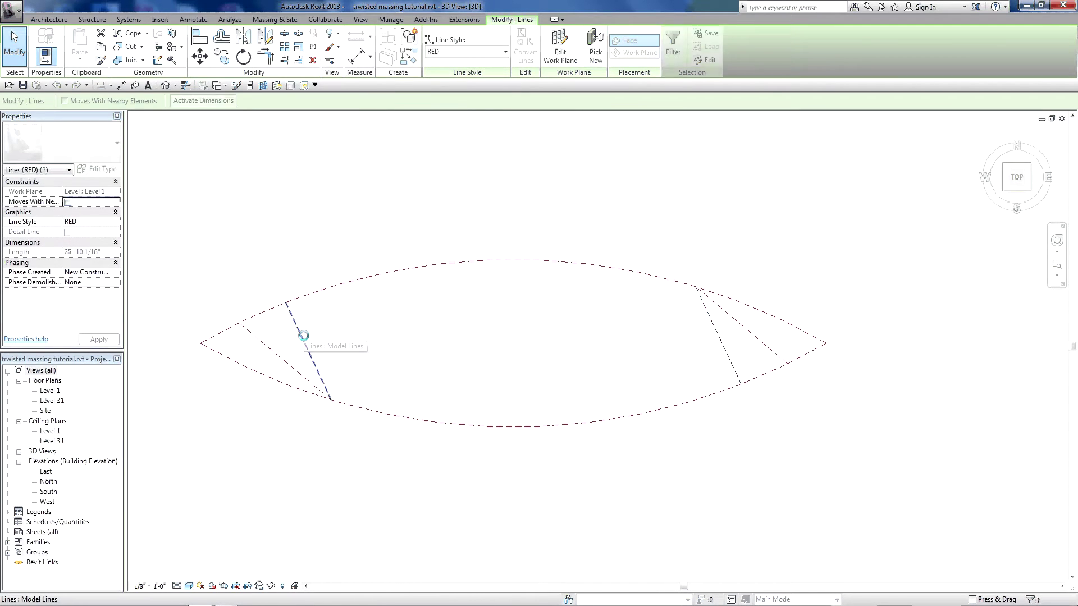
{"action": "left_click", "coordinate": [278, 357]}
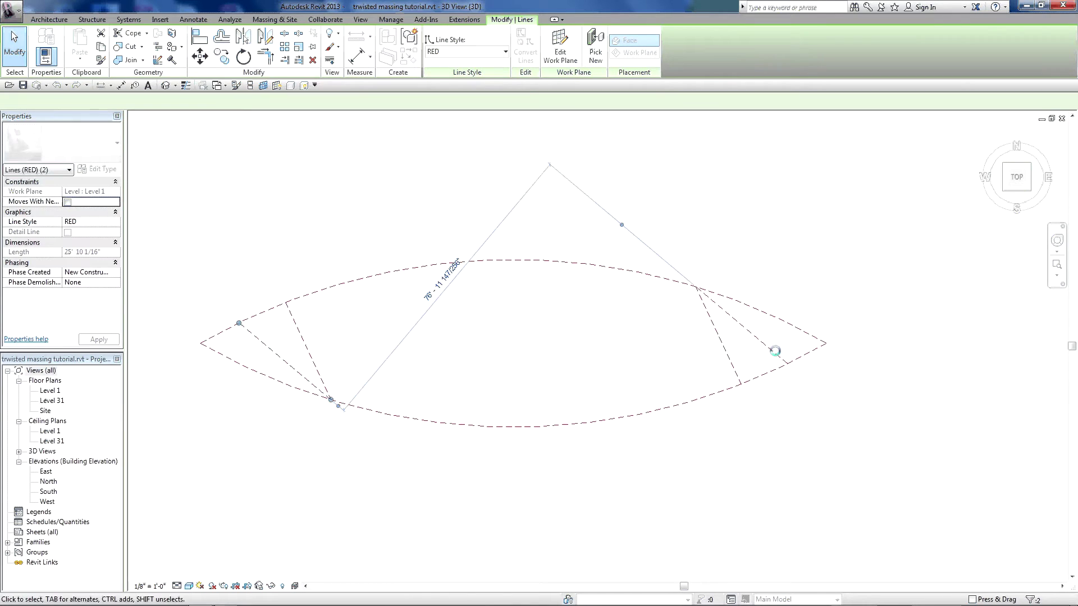
{"action": "left_click", "coordinate": [755, 338], "text": "ctrl"}
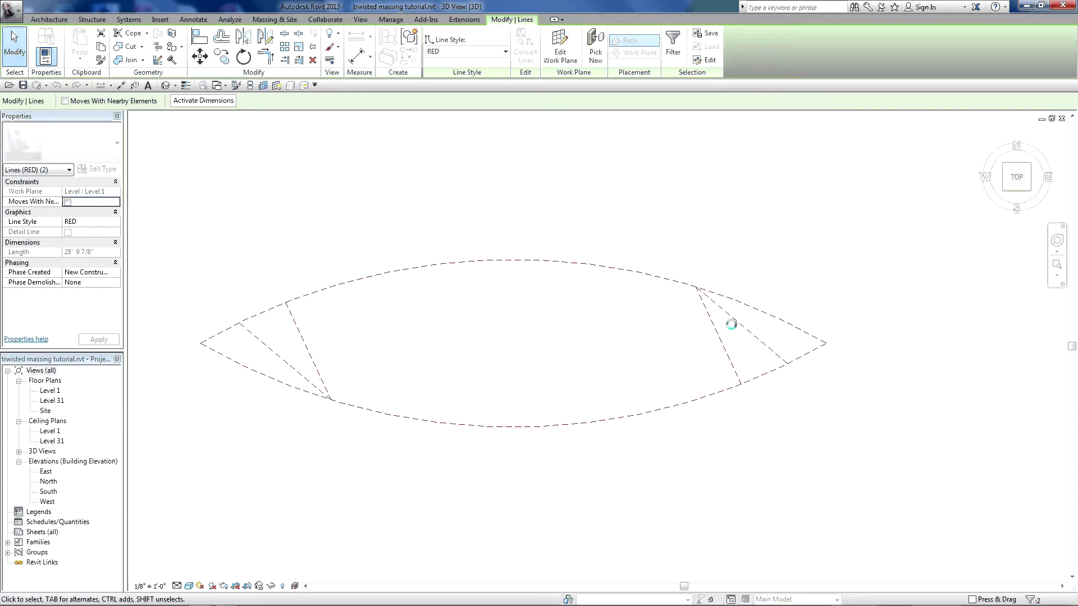
{"action": "left_click_drag", "start_coordinate": [1017, 179], "coordinate": [1010, 198]}
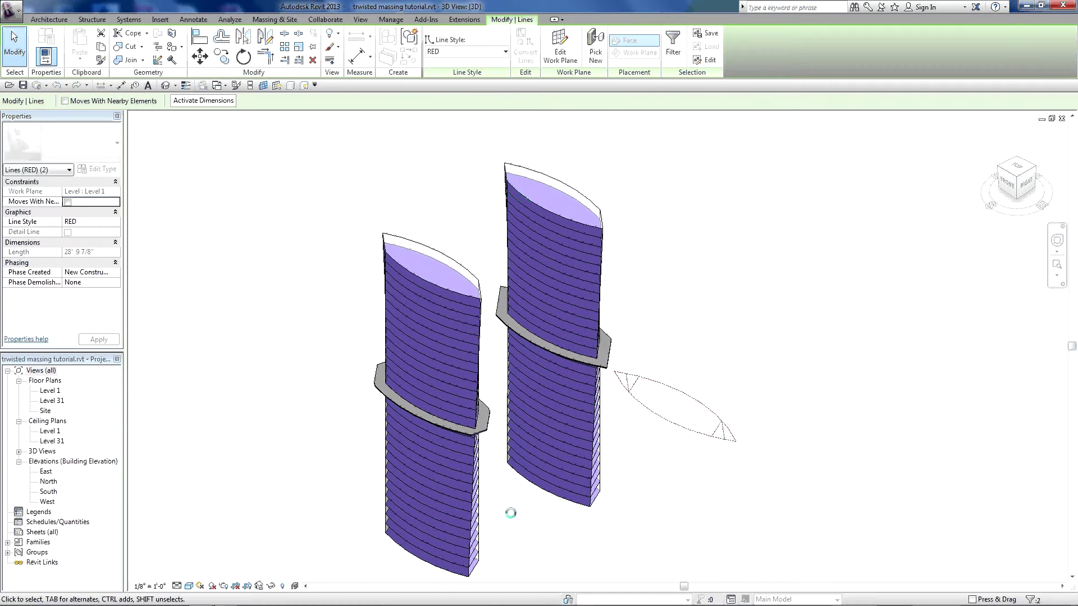
Select the right and left towers' balcony floor slabs to check them, zooming in and out.
{"action": "left_click", "coordinate": [607, 366]}
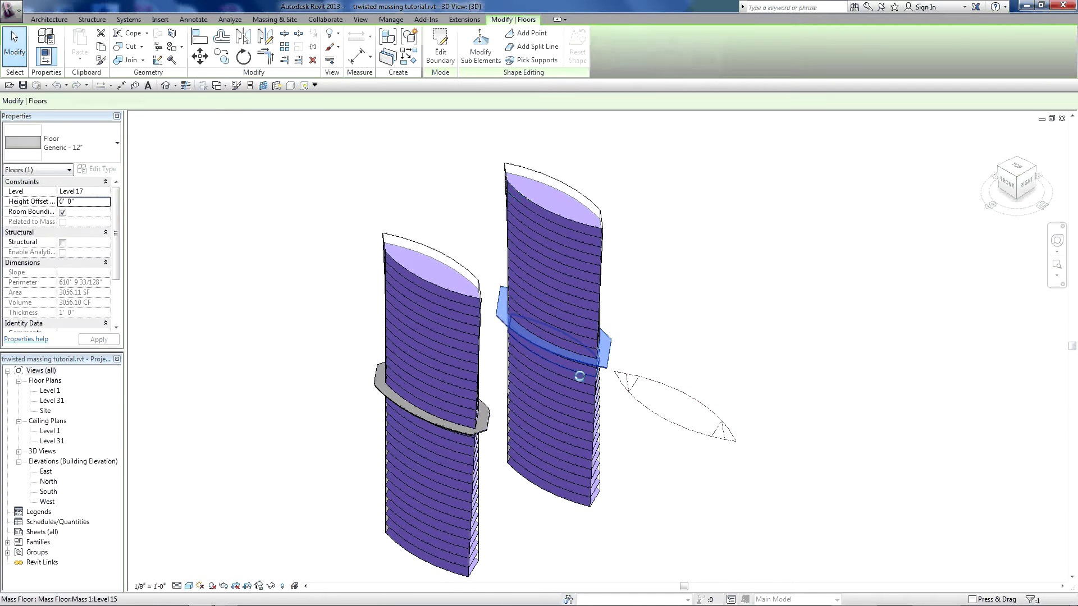
{"action": "left_click", "coordinate": [486, 416]}
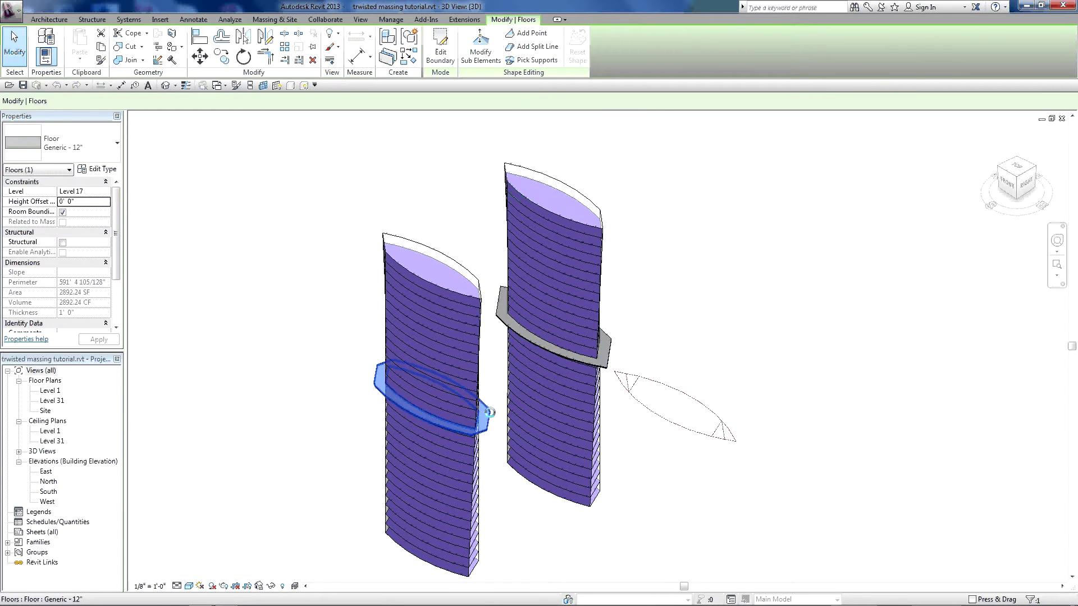
{"action": "scroll", "coordinate": [489, 412], "scroll_direction": "up", "scroll_amount": 3}
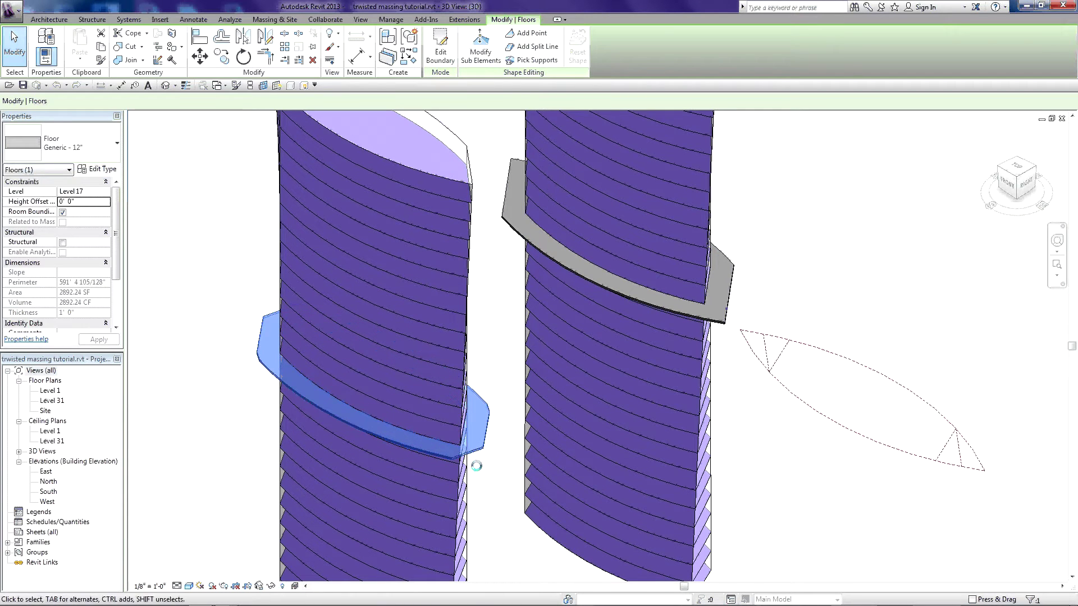
{"action": "scroll", "coordinate": [486, 308], "scroll_direction": "down", "scroll_amount": 5}
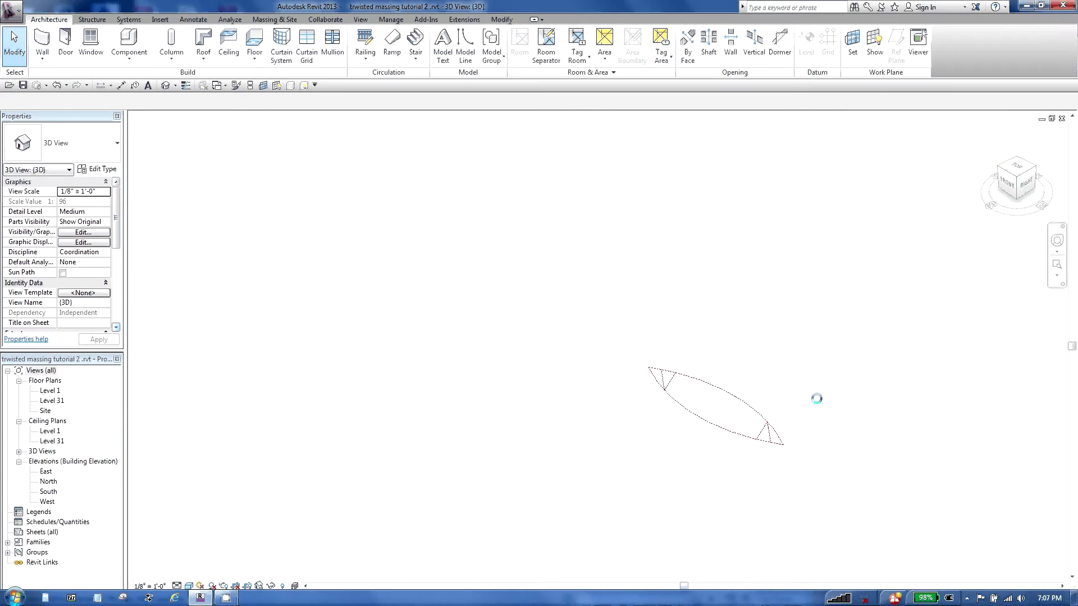
{"action": "scroll", "coordinate": [813, 399], "scroll_direction": "up", "scroll_amount": 3}
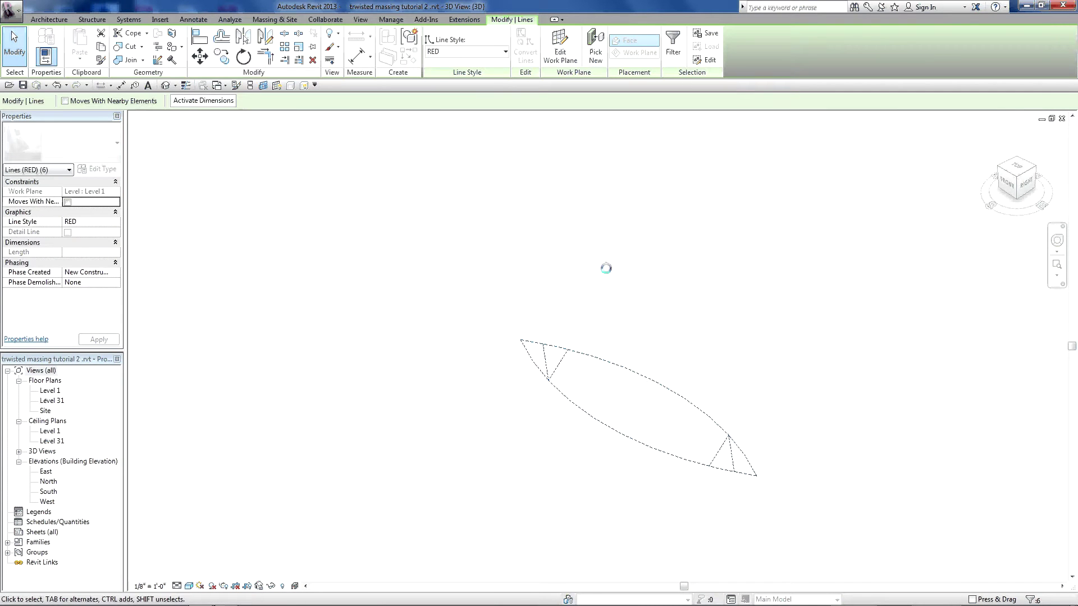
{"action": "scroll", "coordinate": [643, 408], "scroll_direction": "down", "scroll_amount": 3}
{"action": "scroll", "coordinate": [627, 407], "scroll_direction": "up", "scroll_amount": 2}
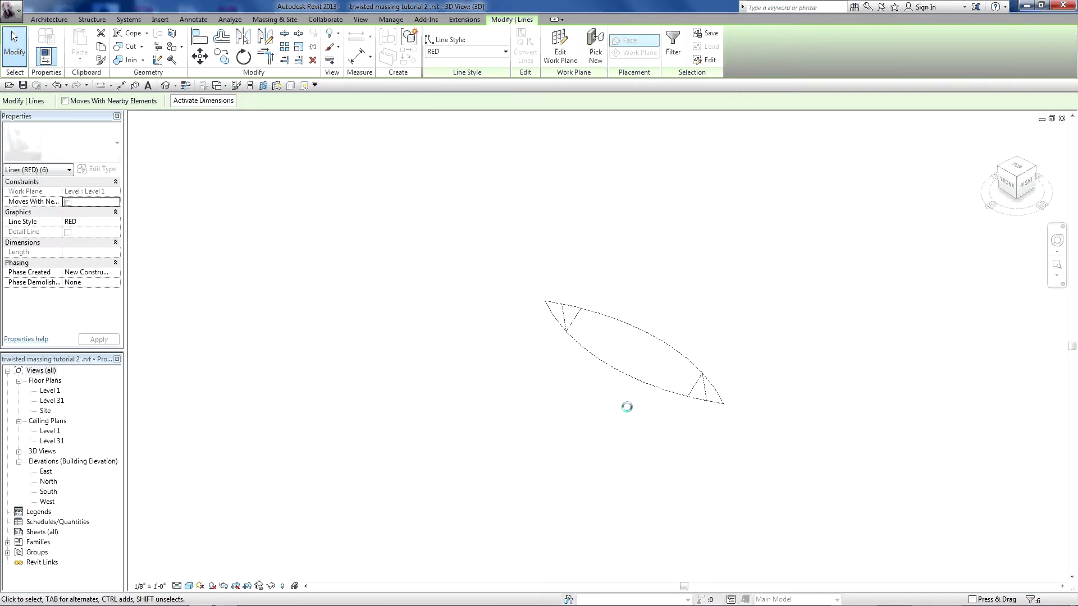
{"action": "scroll", "coordinate": [567, 243], "scroll_direction": "up", "scroll_amount": 3}
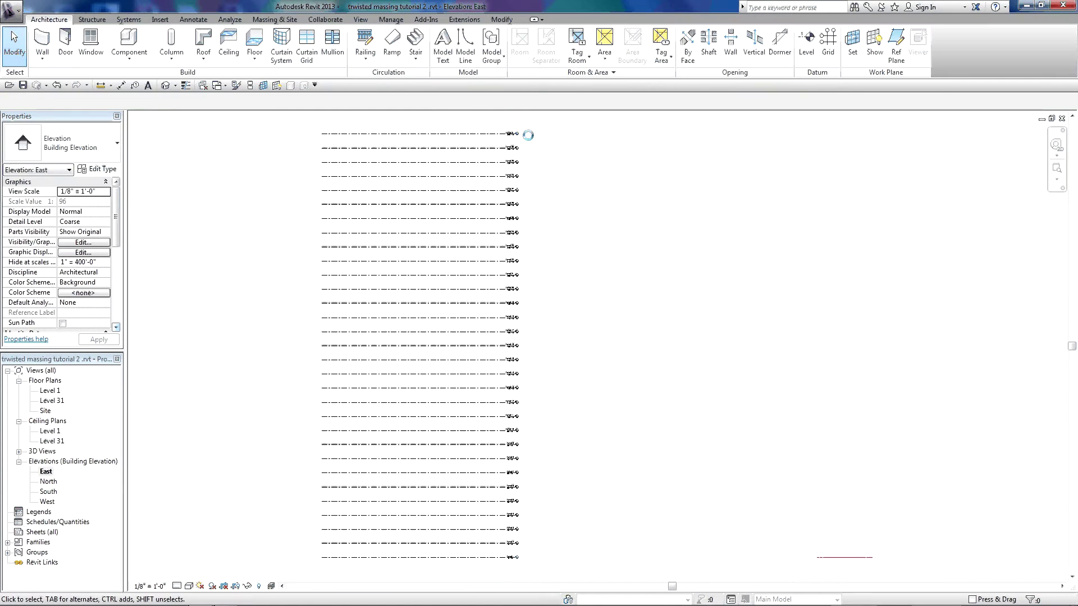
{"action": "scroll", "coordinate": [518, 116], "scroll_direction": "up", "scroll_amount": 3}
{"action": "scroll", "coordinate": [618, 170], "scroll_direction": "down", "scroll_amount": 6}
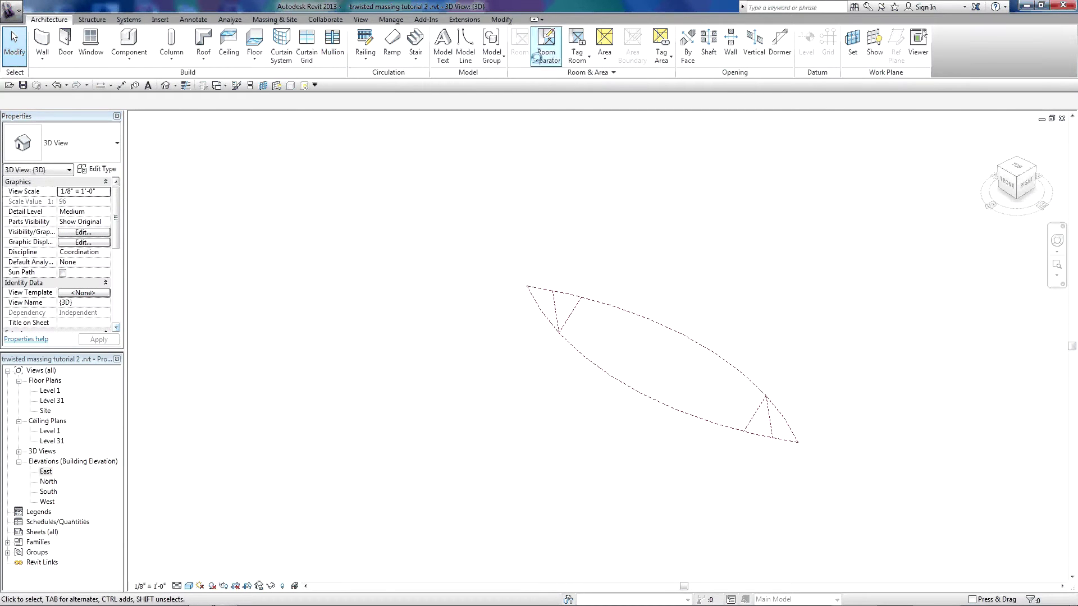
Create an in-place mass named 'twist', dismissing the Show Mass notice.
{"action": "left_click", "coordinate": [275, 19]}
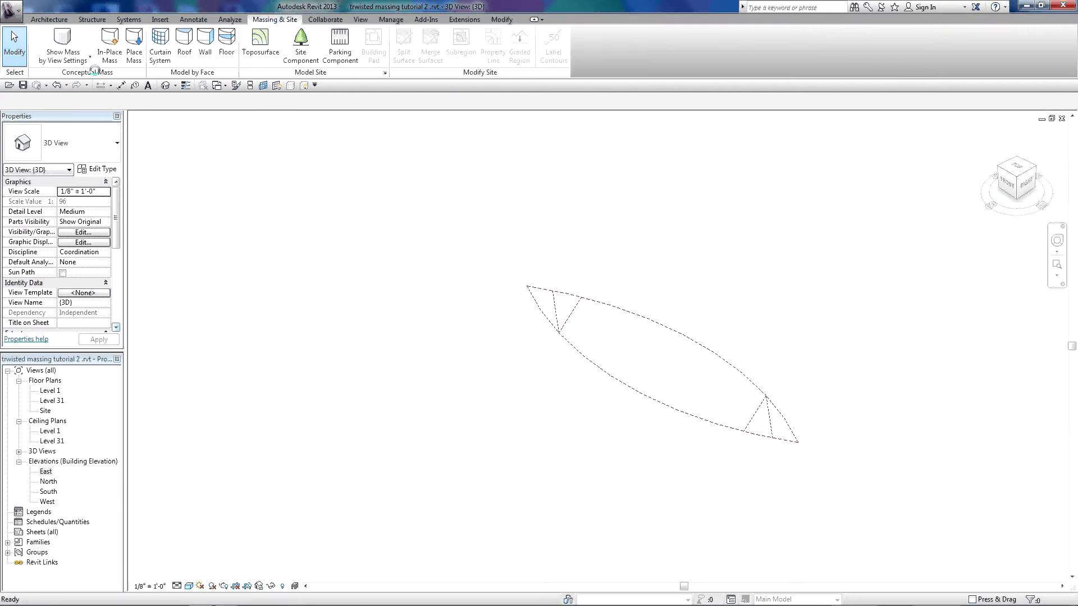
{"action": "left_click", "coordinate": [109, 48]}
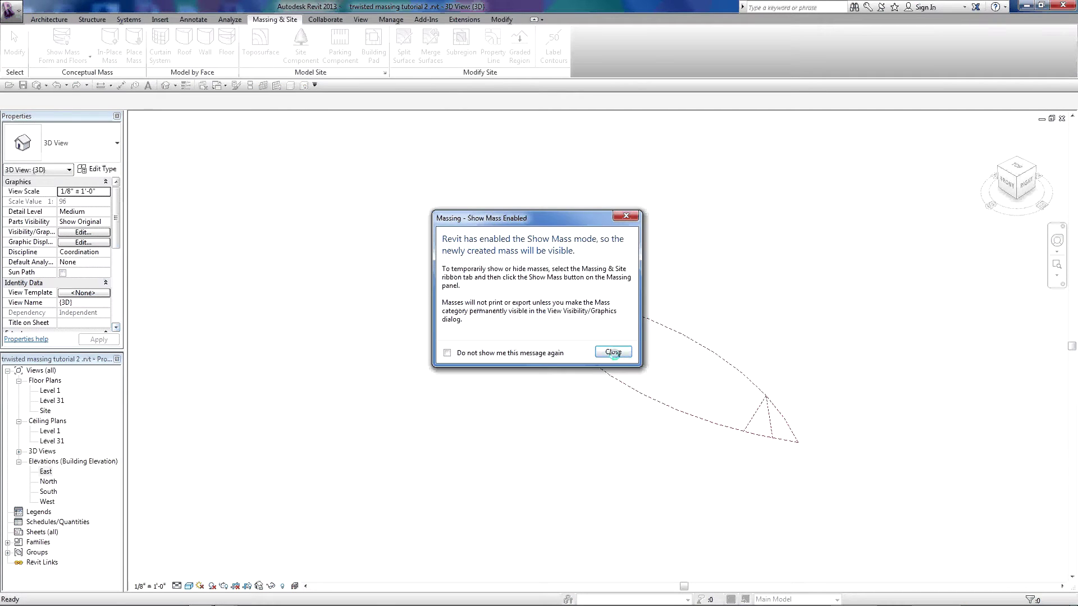
{"action": "left_click", "coordinate": [613, 352]}
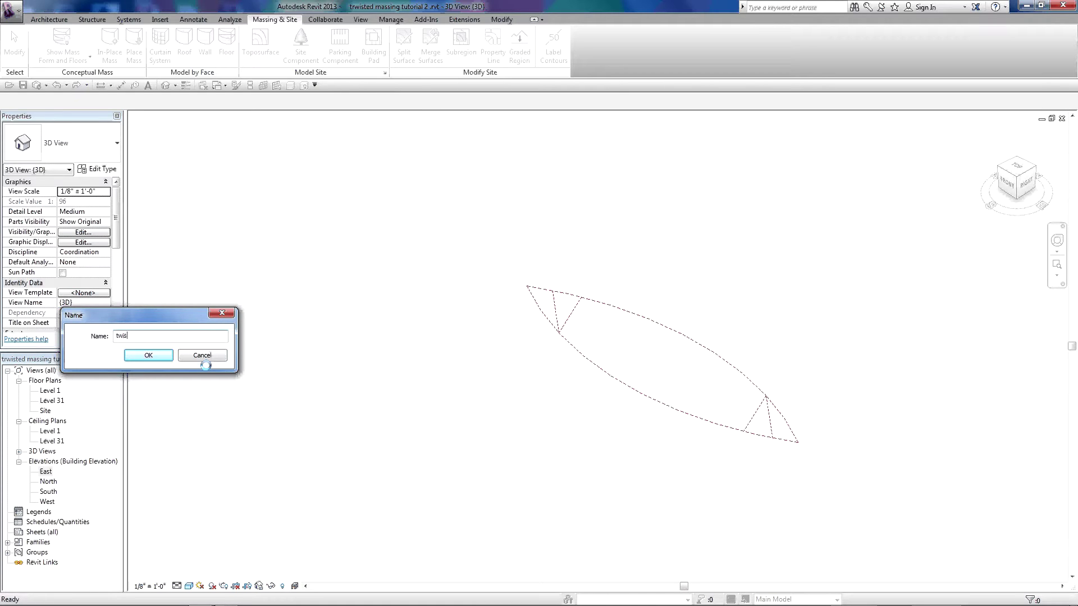
{"action": "type", "text": "twist"}
{"action": "key", "text": "Return"}
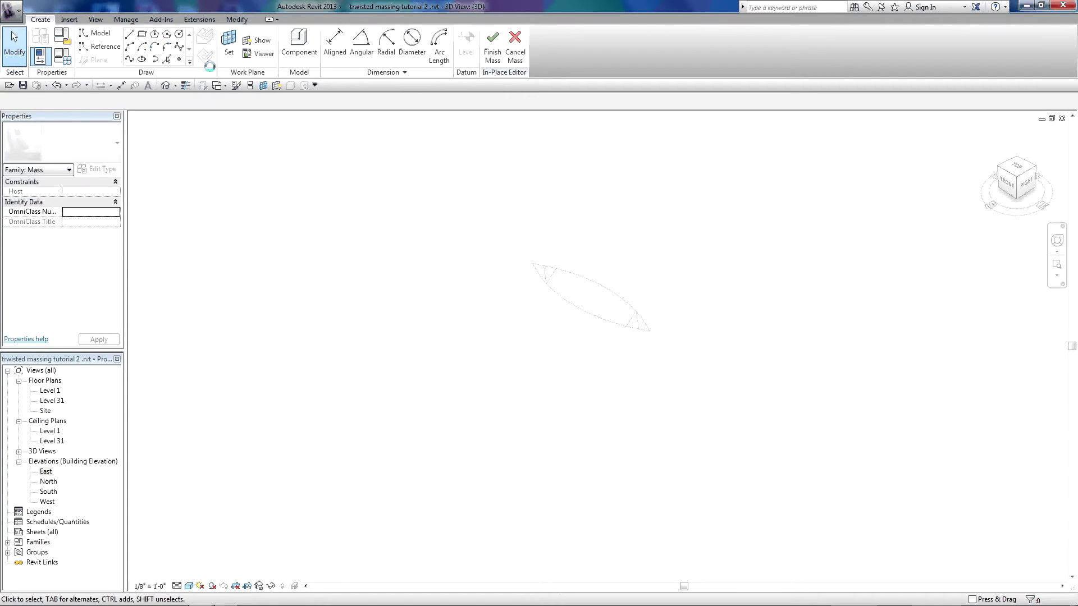
Pick the outline's upper and lower arcs and both short tip lines as mass lines.
{"action": "left_click", "coordinate": [166, 59]}
{"action": "left_click", "coordinate": [583, 281]}
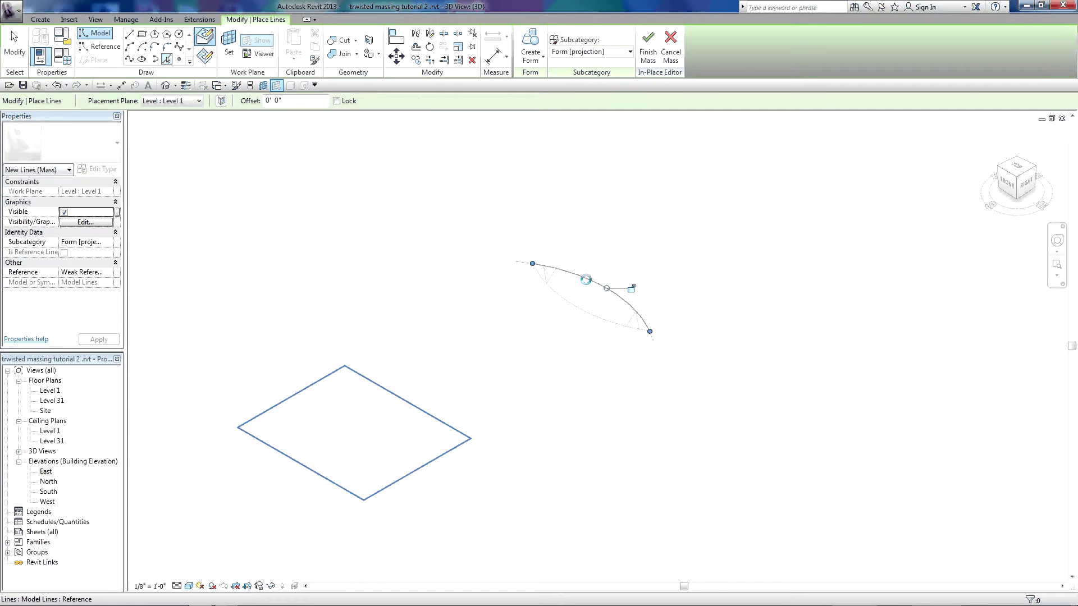
{"action": "left_click", "coordinate": [581, 308]}
{"action": "scroll", "coordinate": [580, 308], "scroll_direction": "up", "scroll_amount": 2}
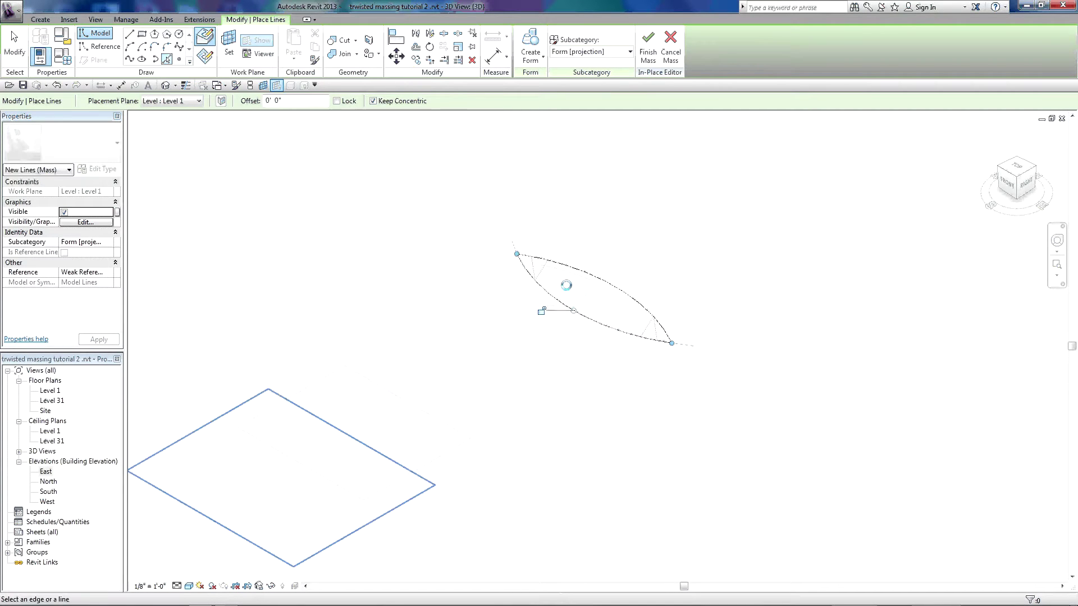
{"action": "left_click", "coordinate": [541, 270]}
{"action": "left_click", "coordinate": [643, 328]}
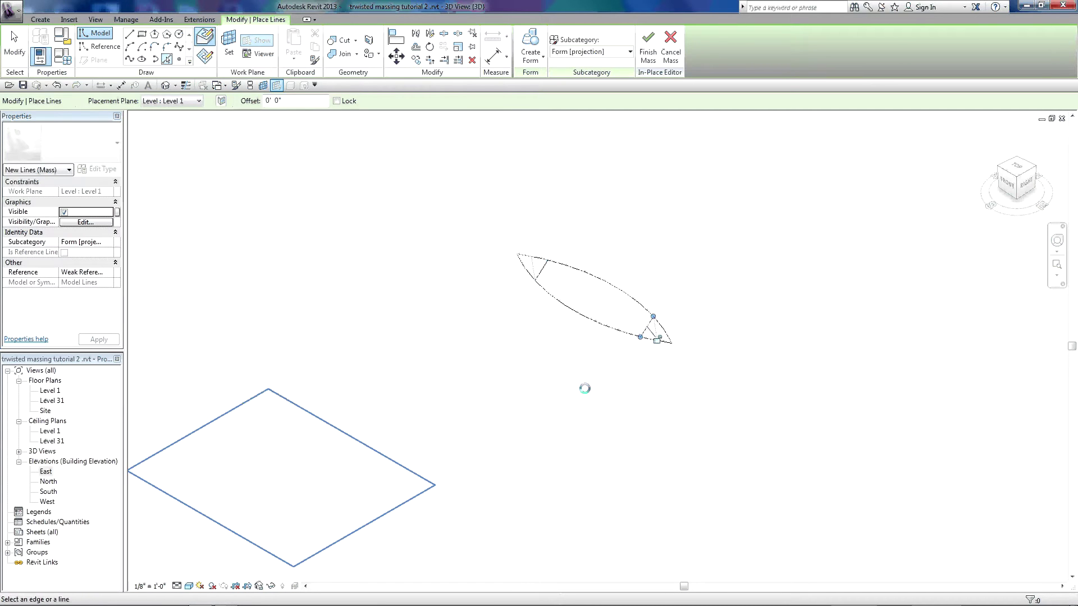
{"action": "left_click", "coordinate": [11, 33]}
Move the four new mass lines a distance of 300.
{"action": "left_click_drag", "start_coordinate": [746, 208], "coordinate": [507, 390]}
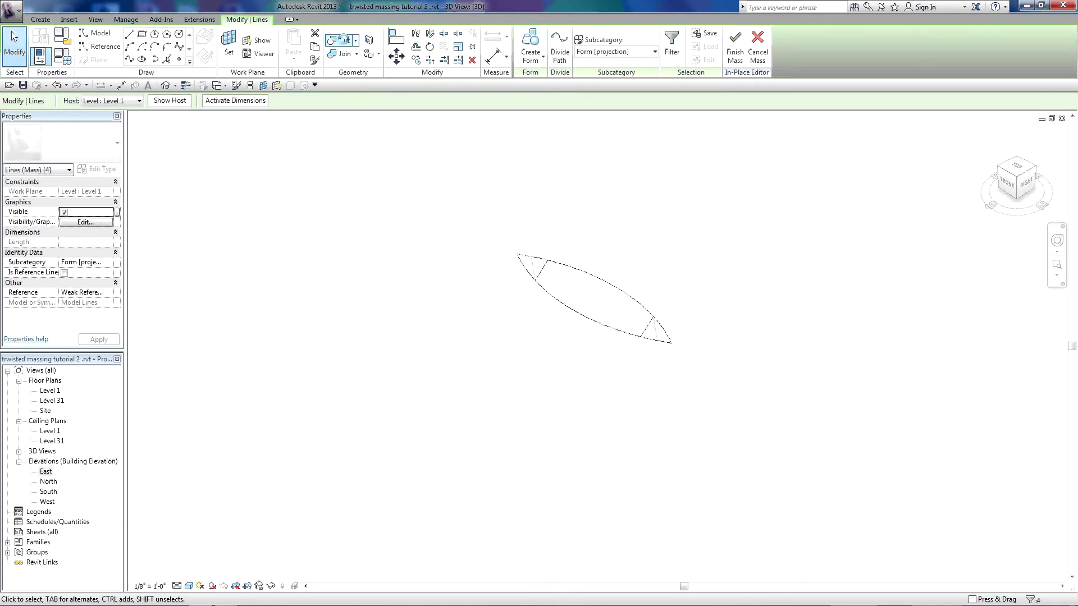
{"action": "left_click", "coordinate": [396, 56]}
{"action": "left_click", "coordinate": [486, 390]}
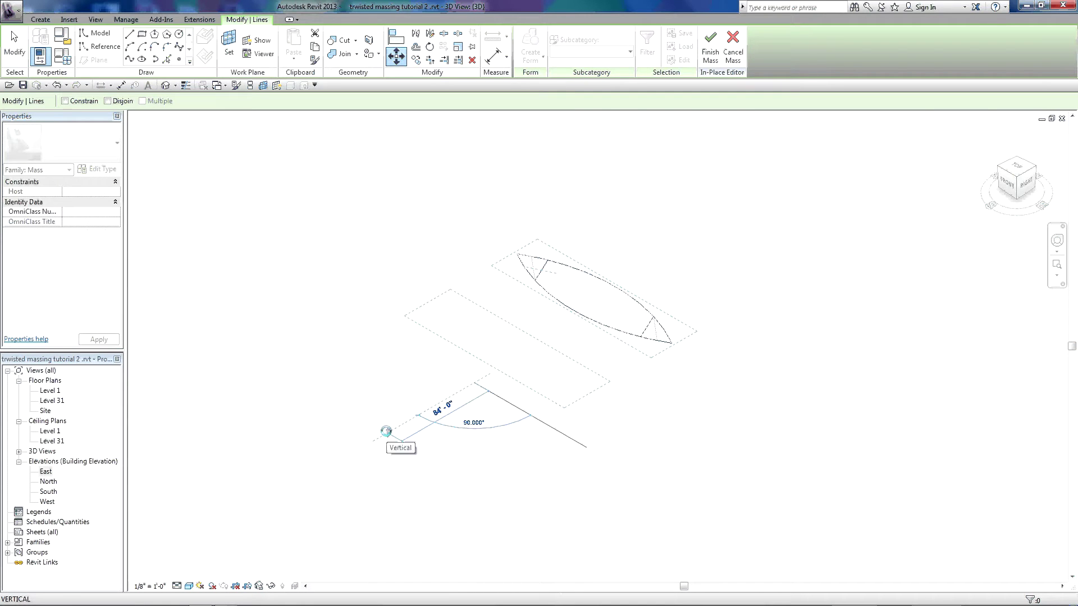
{"action": "type", "text": "300"}
{"action": "key", "text": "Return"}
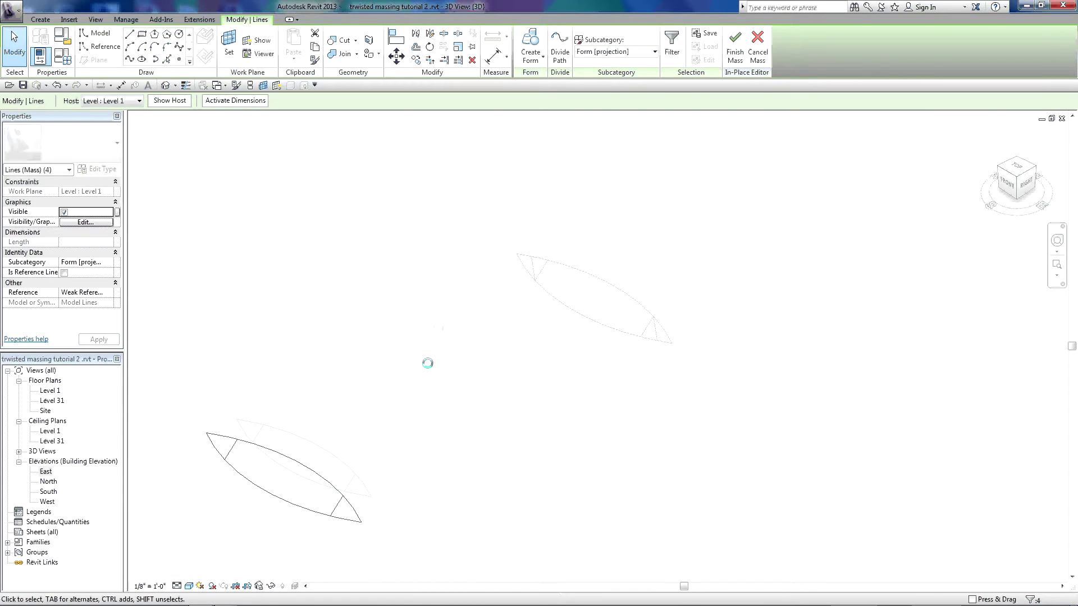
Trim the upper and lower curves to the short end line to close the profile corners.
{"action": "scroll", "coordinate": [329, 529], "scroll_direction": "up", "scroll_amount": 2}
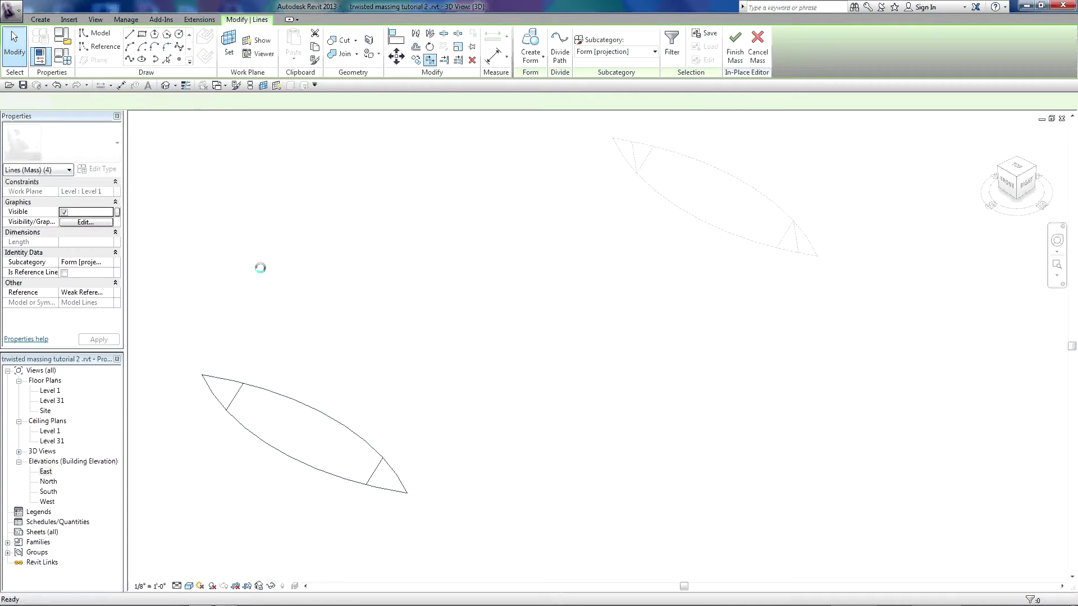
{"action": "left_click", "coordinate": [260, 268]}
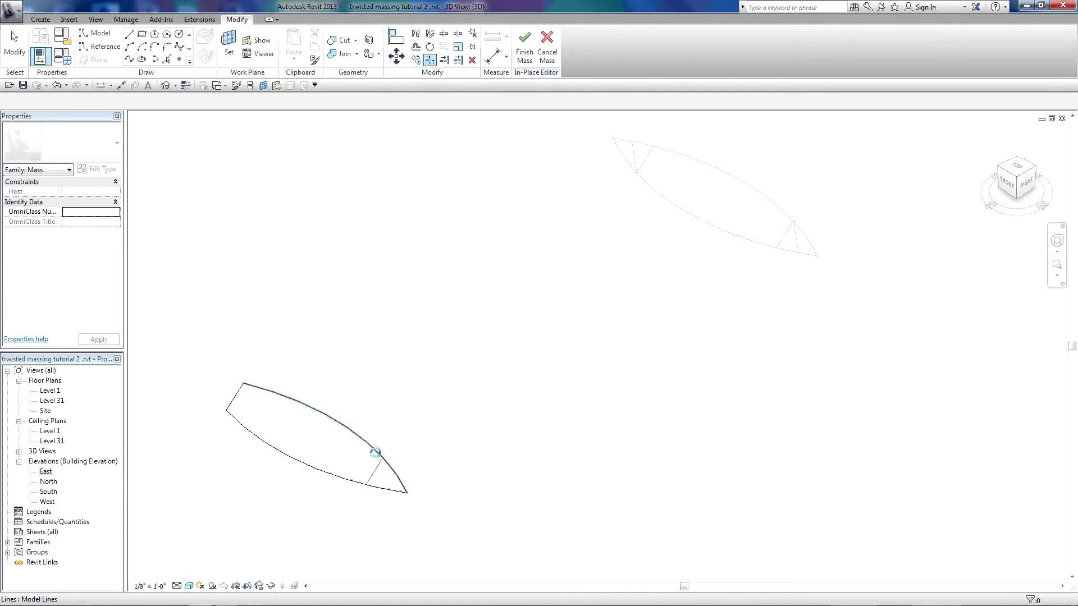
{"action": "left_click", "coordinate": [375, 453]}
{"action": "left_click", "coordinate": [355, 477]}
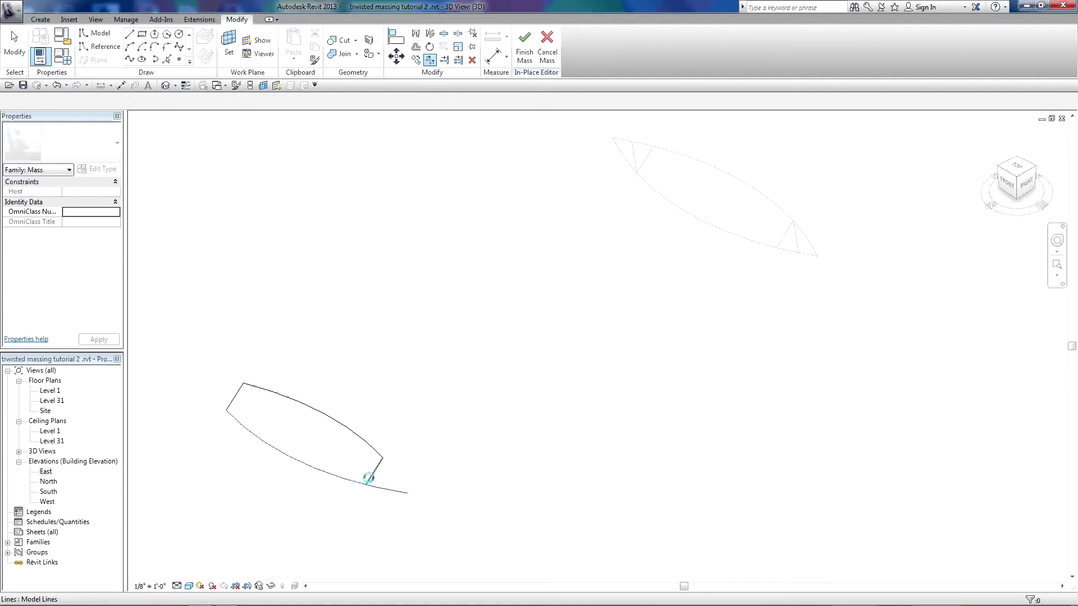
{"action": "left_click", "coordinate": [369, 477]}
{"action": "scroll", "coordinate": [366, 500], "scroll_direction": "down", "scroll_amount": 2}
Set the placement work plane to Level 31.
{"action": "key", "text": "Escape"}
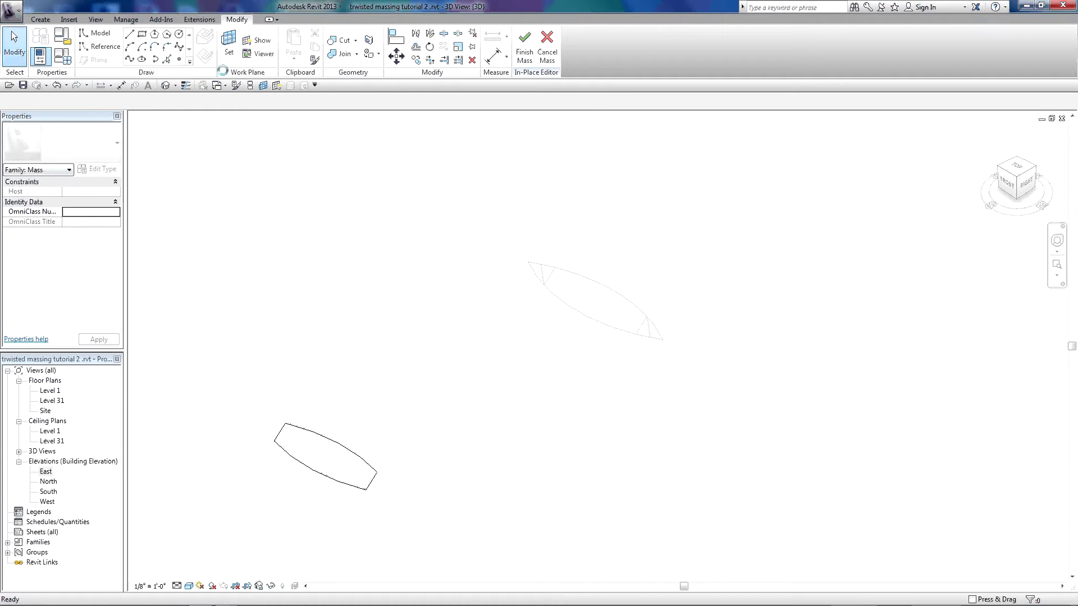
{"action": "left_click", "coordinate": [227, 47]}
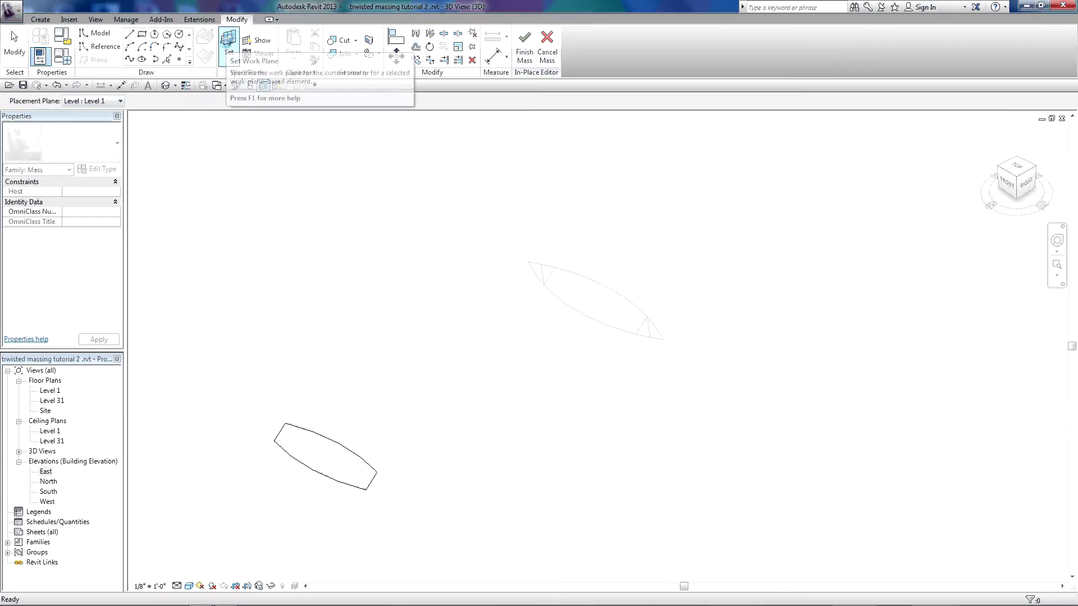
{"action": "left_click", "coordinate": [98, 100]}
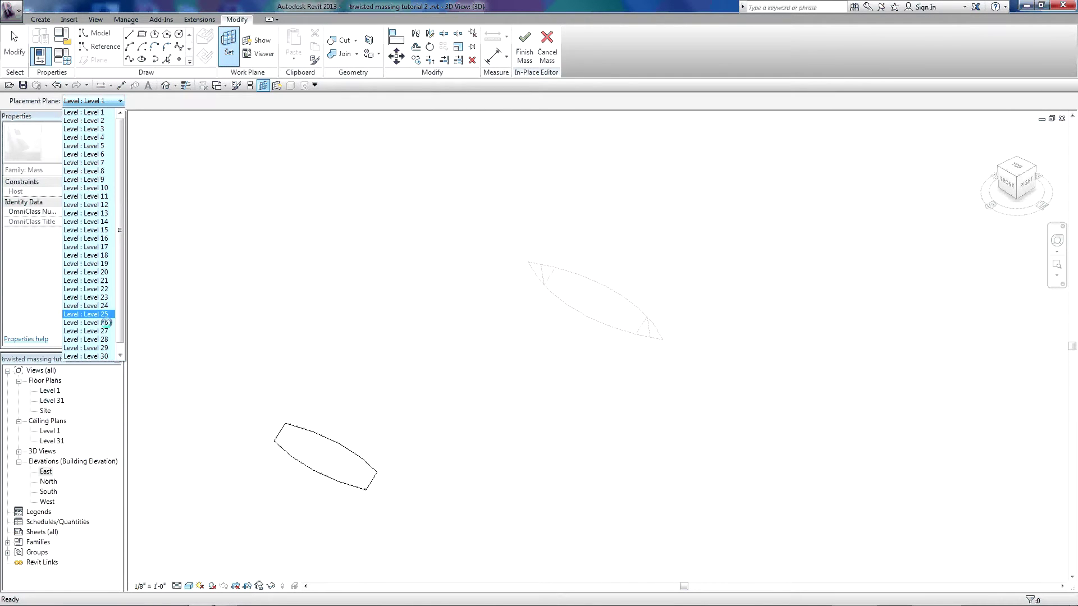
{"action": "scroll", "coordinate": [106, 351], "scroll_direction": "down", "scroll_amount": 1}
{"action": "left_click", "coordinate": [107, 356]}
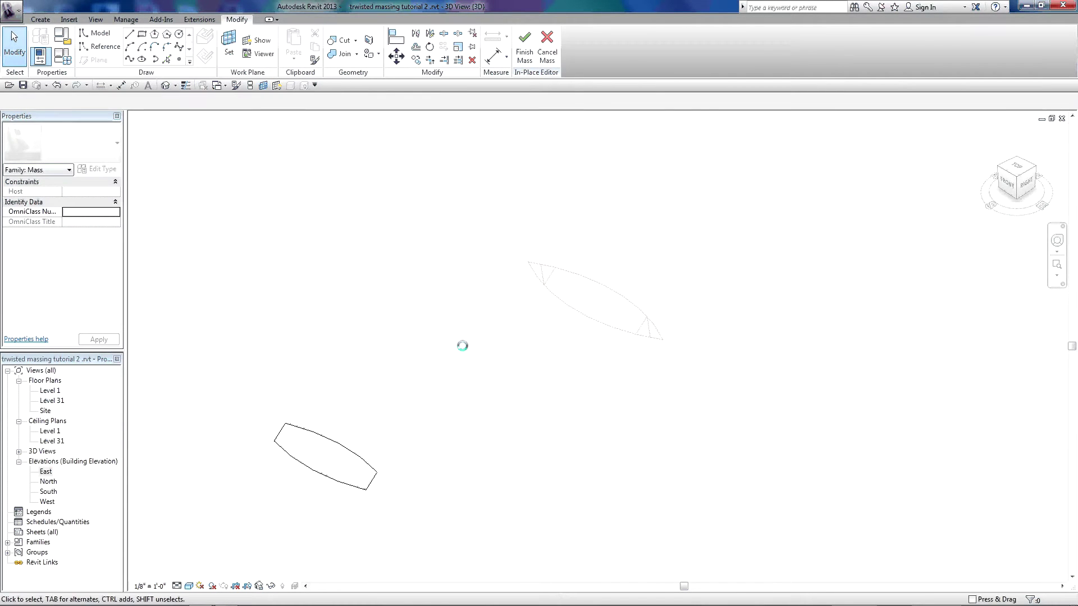
Pick the lens arc and both tip edges to copy the outline onto Level 31.
{"action": "left_click", "coordinate": [166, 59]}
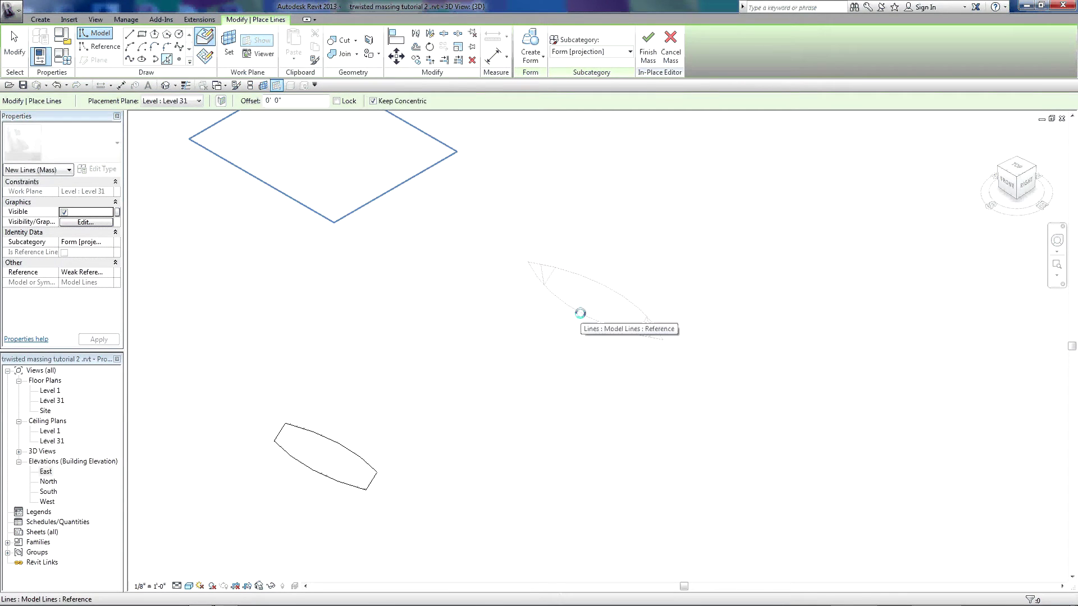
{"action": "scroll", "coordinate": [554, 396], "scroll_direction": "down", "scroll_amount": 2}
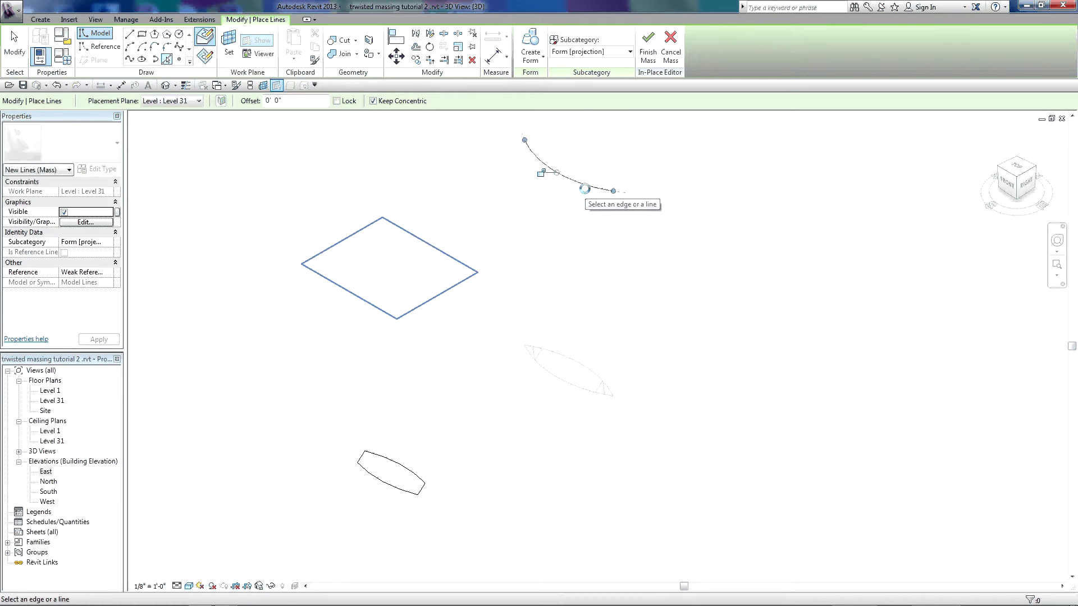
{"action": "scroll", "coordinate": [584, 203], "scroll_direction": "up", "scroll_amount": 1}
{"action": "left_click", "coordinate": [572, 413]}
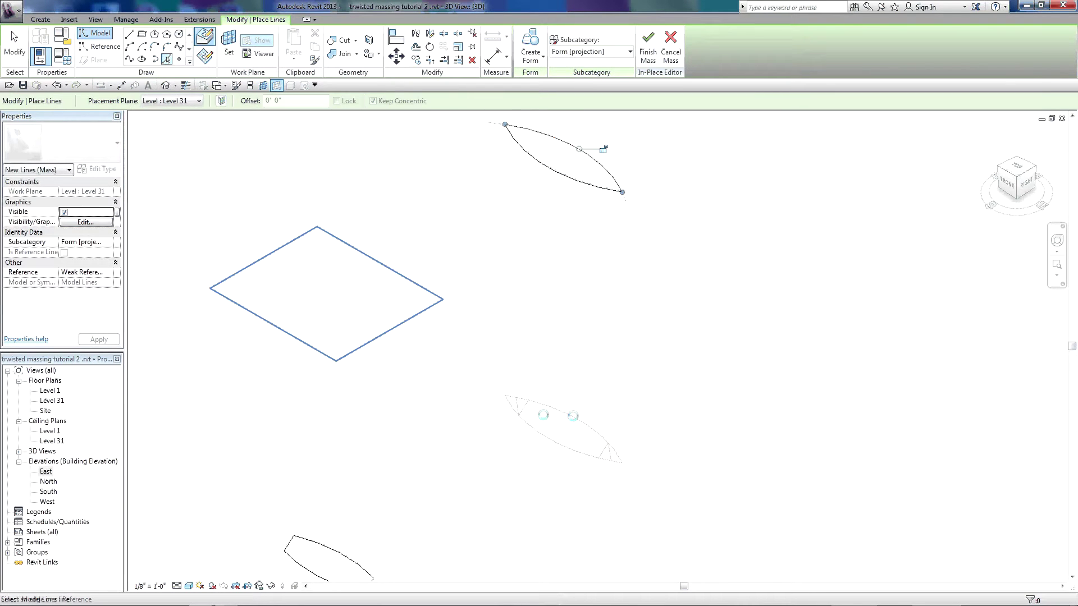
{"action": "left_click", "coordinate": [519, 405]}
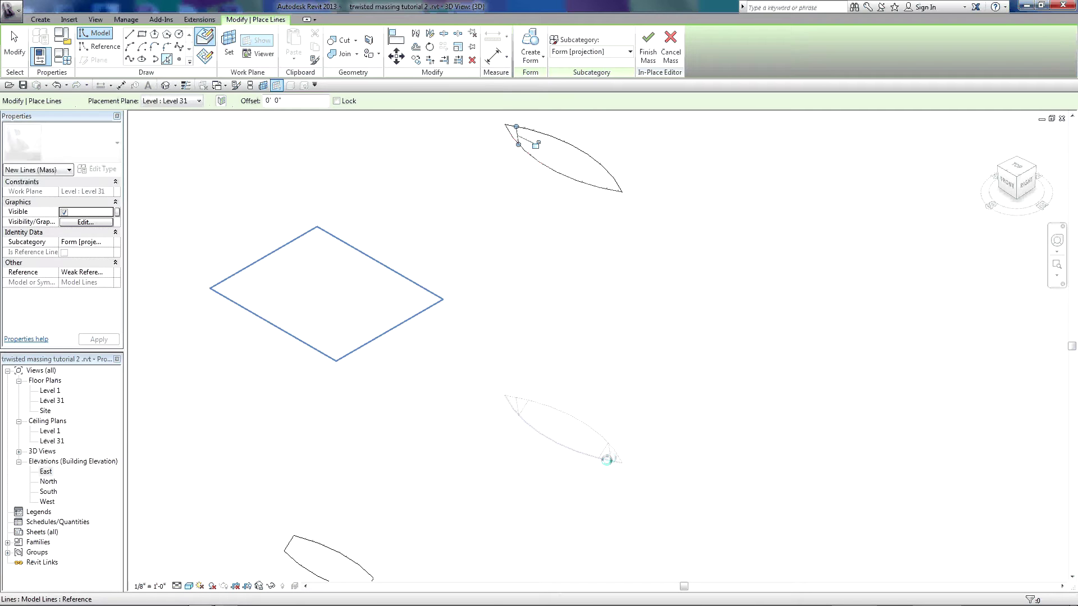
{"action": "left_click", "coordinate": [610, 456]}
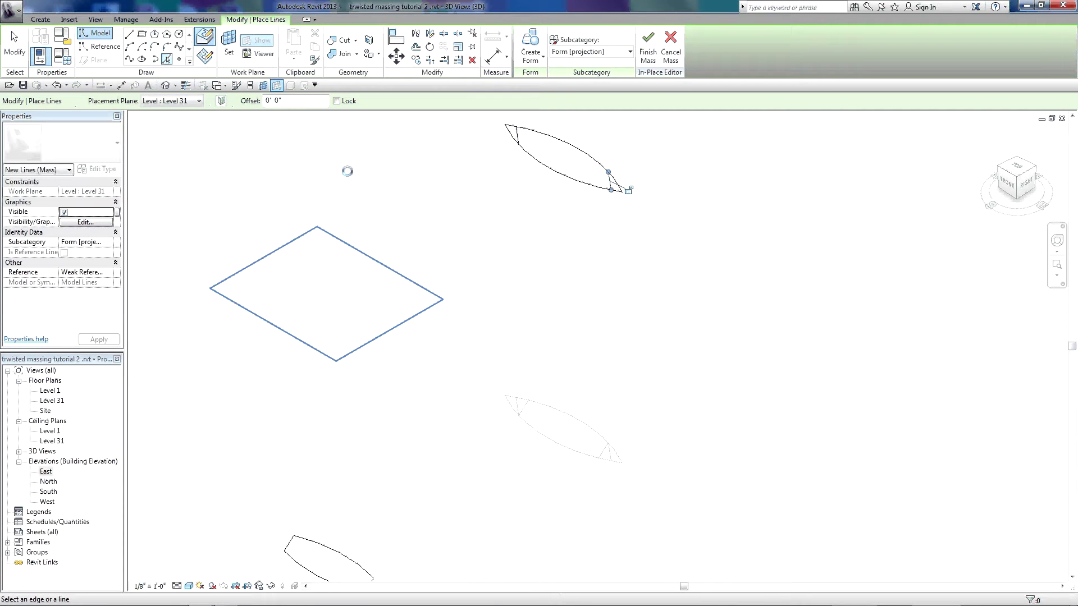
Trim the arc overshoots at both tips of the Level 31 lens to clean corners.
{"action": "key", "text": "Escape"}
{"action": "key", "text": "Escape"}
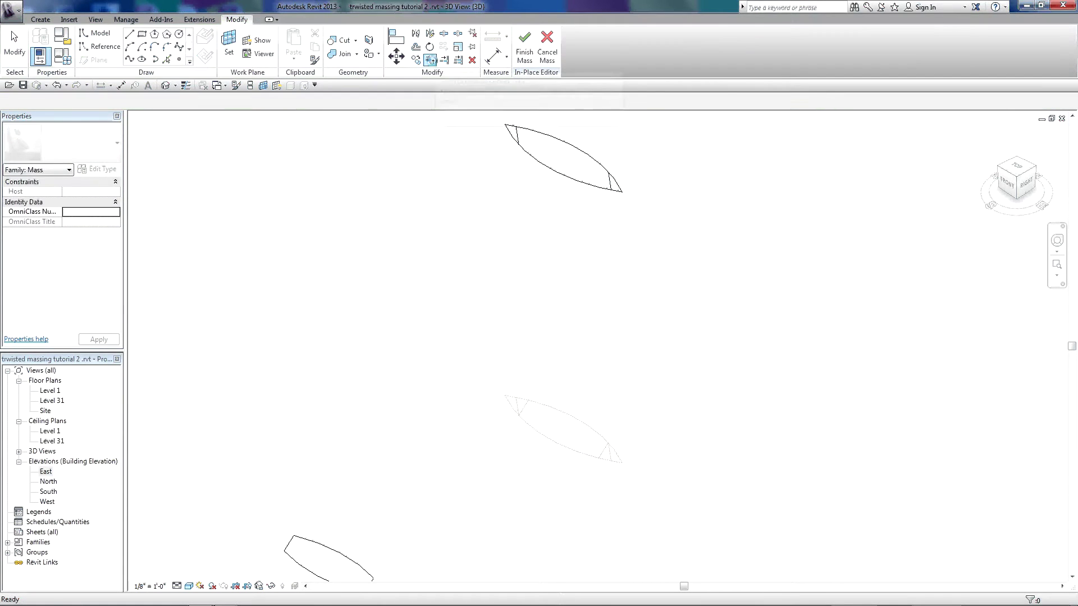
{"action": "left_click", "coordinate": [430, 60]}
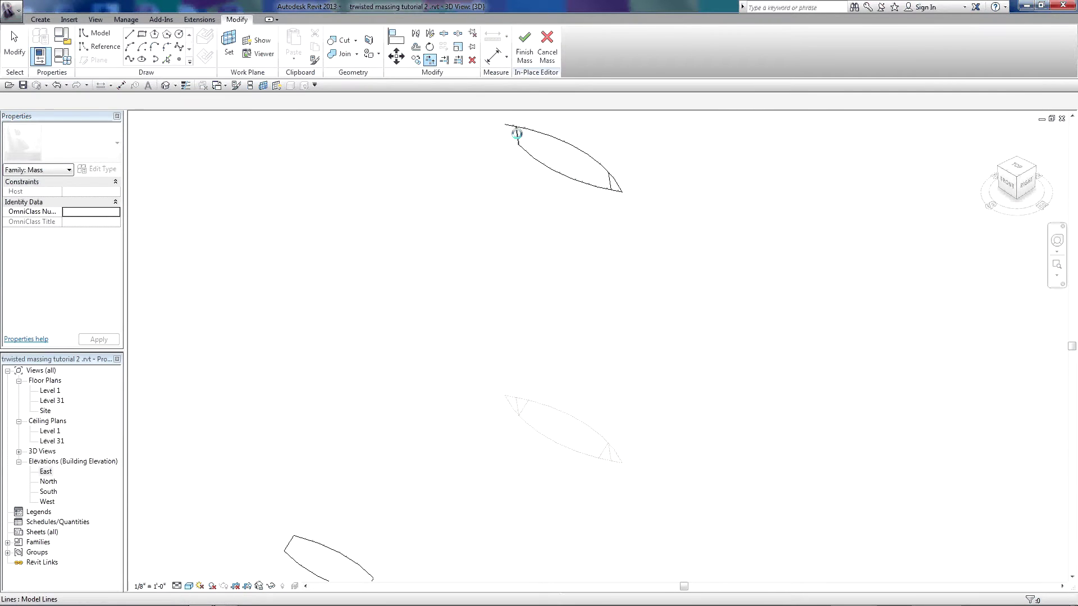
{"action": "left_click", "coordinate": [516, 134]}
{"action": "left_click", "coordinate": [605, 186]}
{"action": "key", "text": "Escape"}
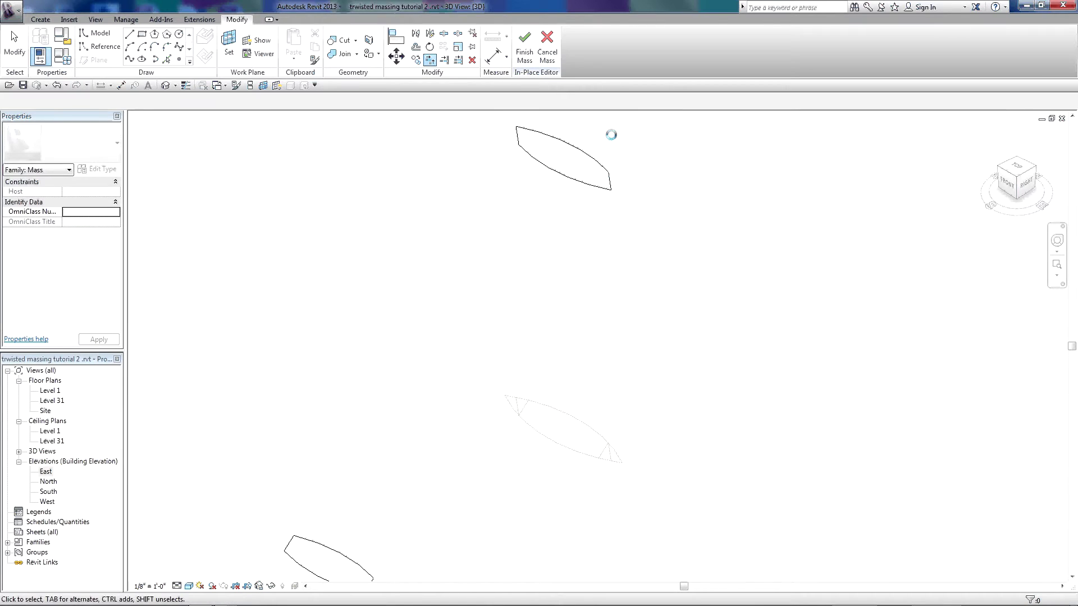
Move the upper lens outline 300 with MV, then select both lens outlines.
{"action": "left_click_drag", "start_coordinate": [731, 116], "coordinate": [467, 243]}
{"action": "key", "text": "m"}
{"action": "key", "text": "v"}
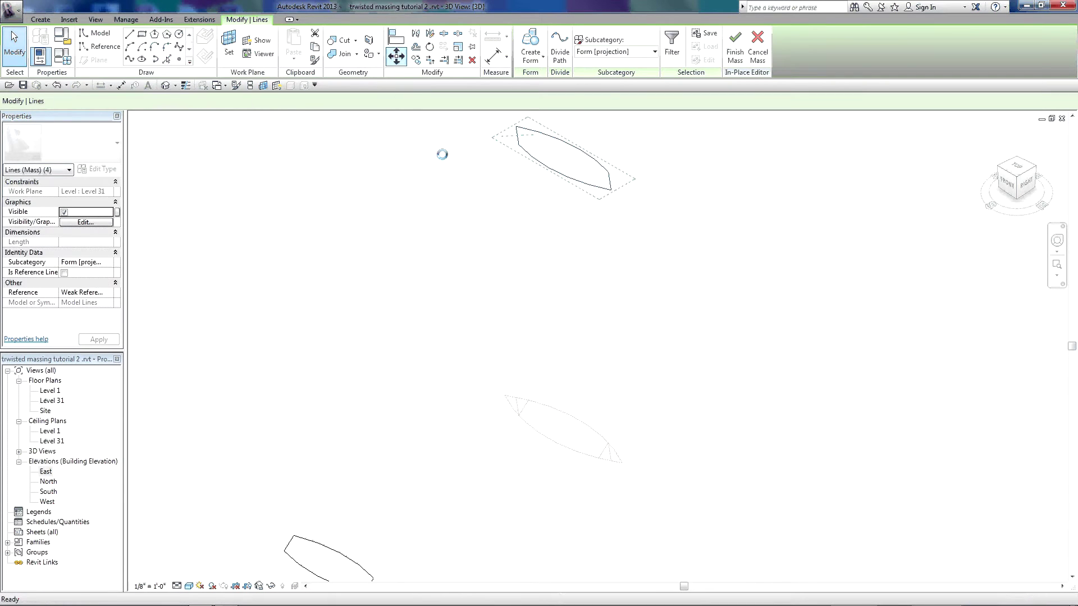
{"action": "left_click", "coordinate": [619, 267]}
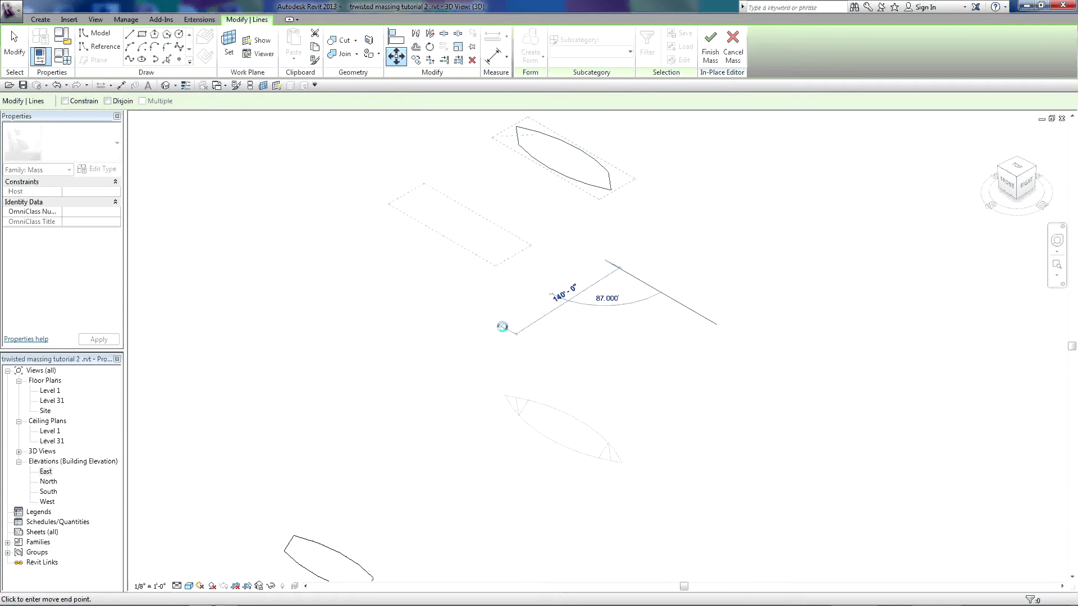
{"action": "type", "text": "30"}
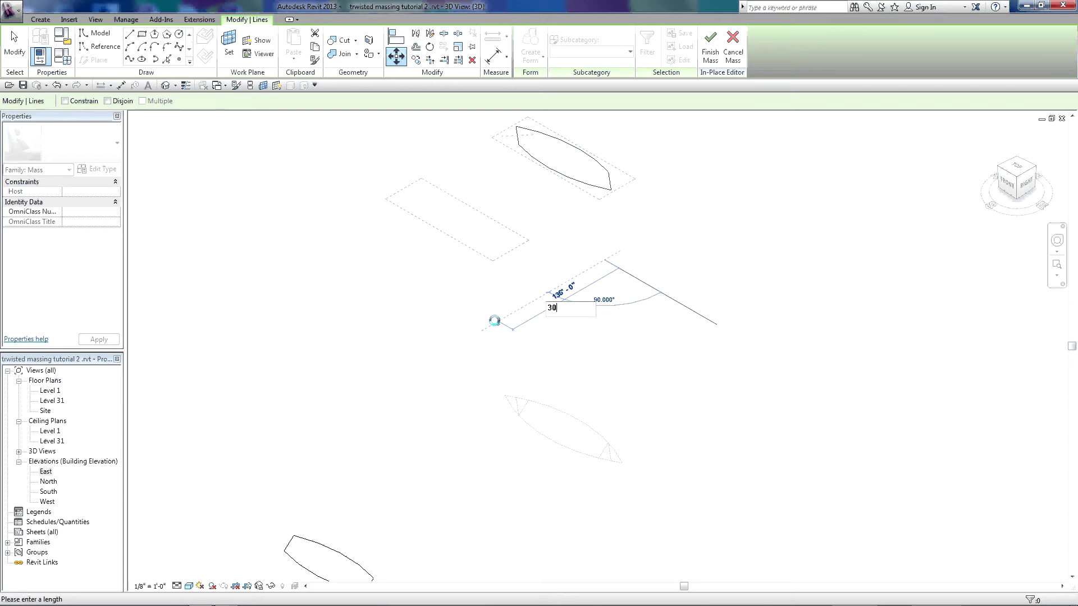
{"action": "type", "text": "0"}
{"action": "key", "text": "Return"}
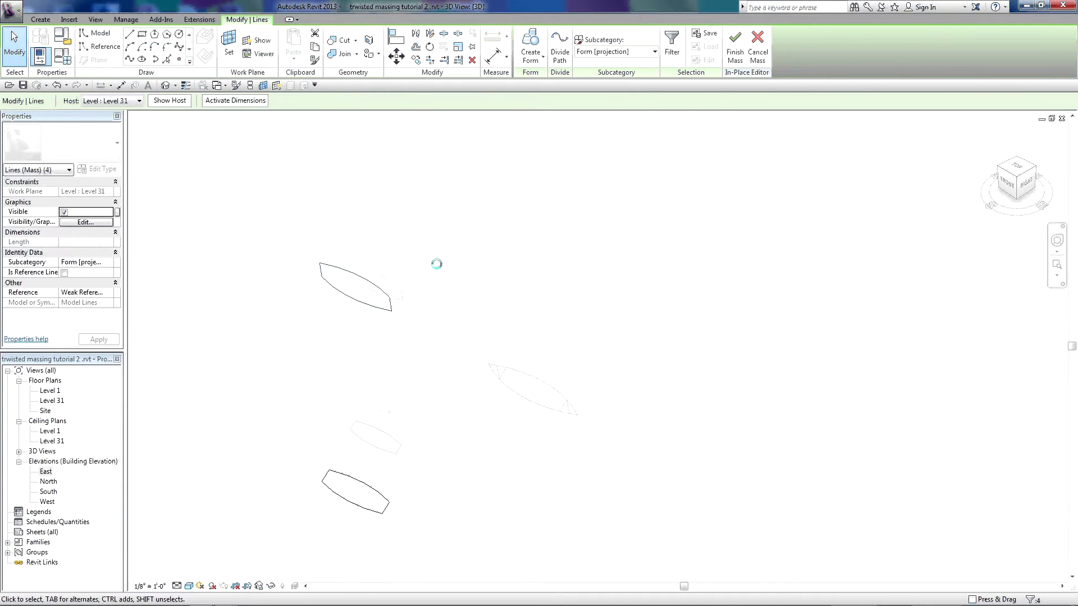
{"action": "key", "text": "Escape"}
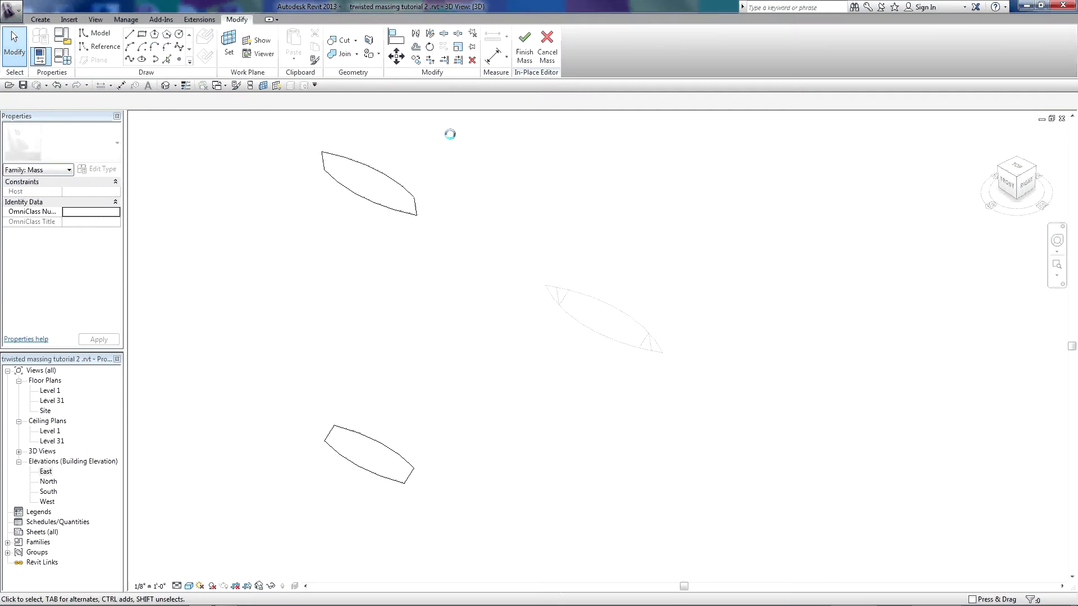
{"action": "left_click_drag", "start_coordinate": [450, 132], "coordinate": [274, 501]}
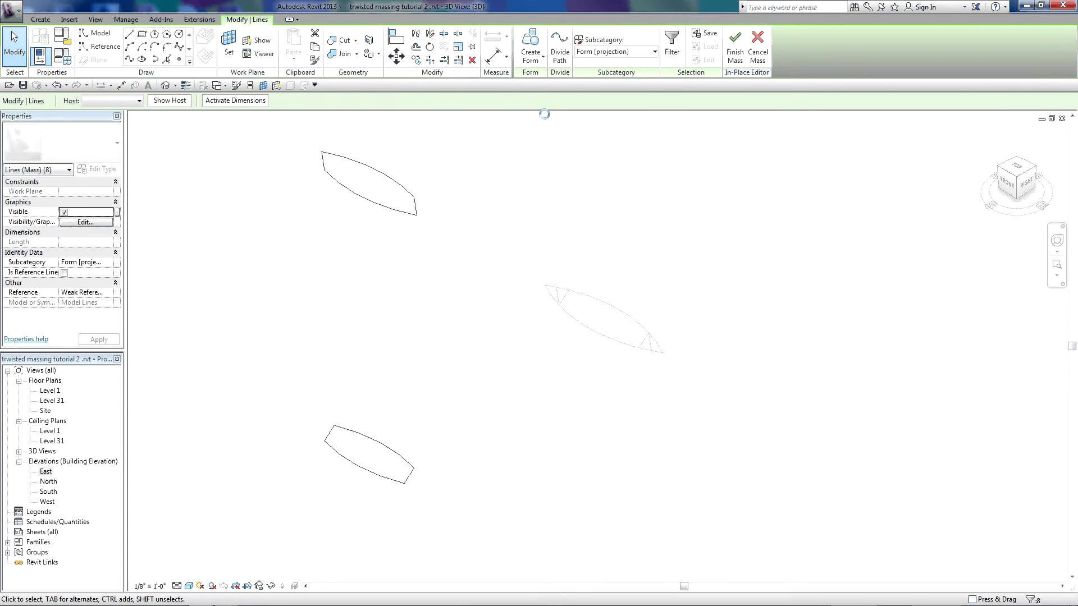
Make a solid form from both lens profiles, check it from Top and Front, then finish the mass.
{"action": "left_click", "coordinate": [531, 44]}
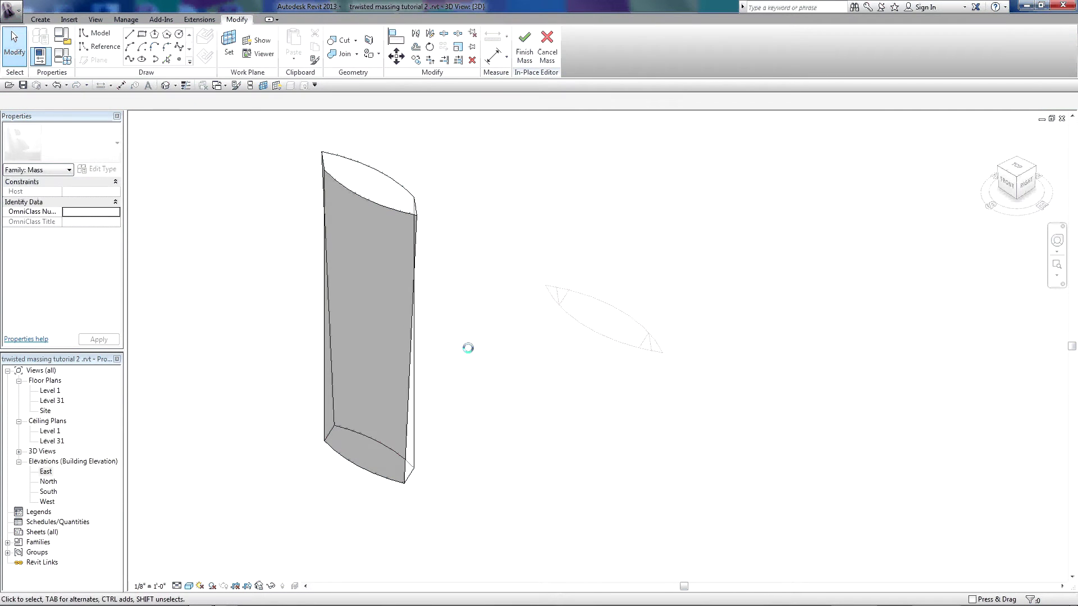
{"action": "middle_click_drag", "start_coordinate": [460, 349], "coordinate": [461, 440], "text": "shift"}
{"action": "left_click", "coordinate": [1016, 169]}
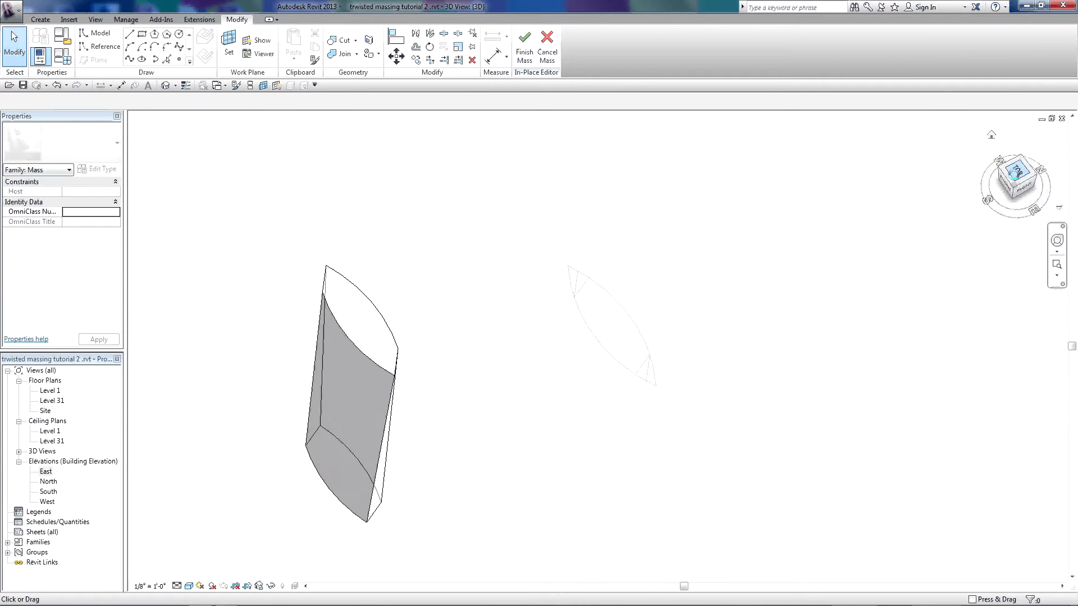
{"action": "scroll", "coordinate": [445, 334], "scroll_direction": "up", "scroll_amount": 5}
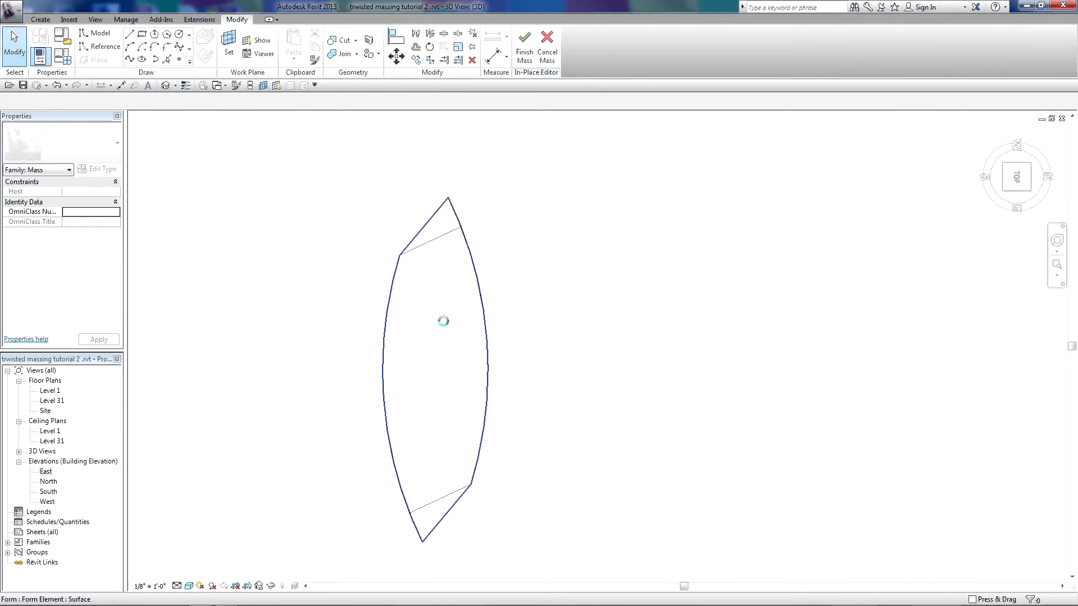
{"action": "scroll", "coordinate": [429, 174], "scroll_direction": "down", "scroll_amount": 2}
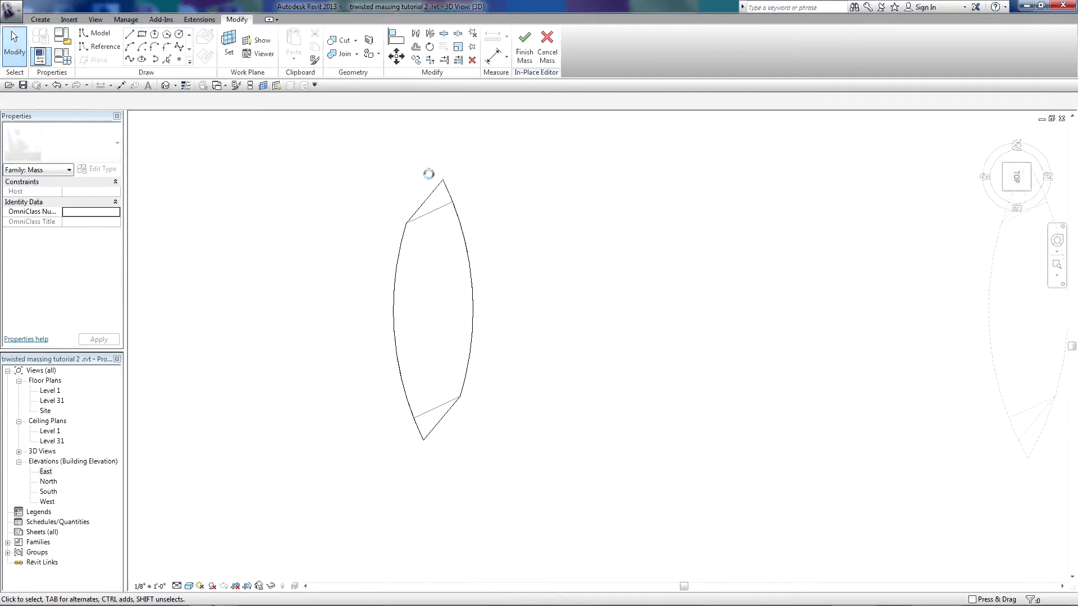
{"action": "left_click", "coordinate": [995, 179]}
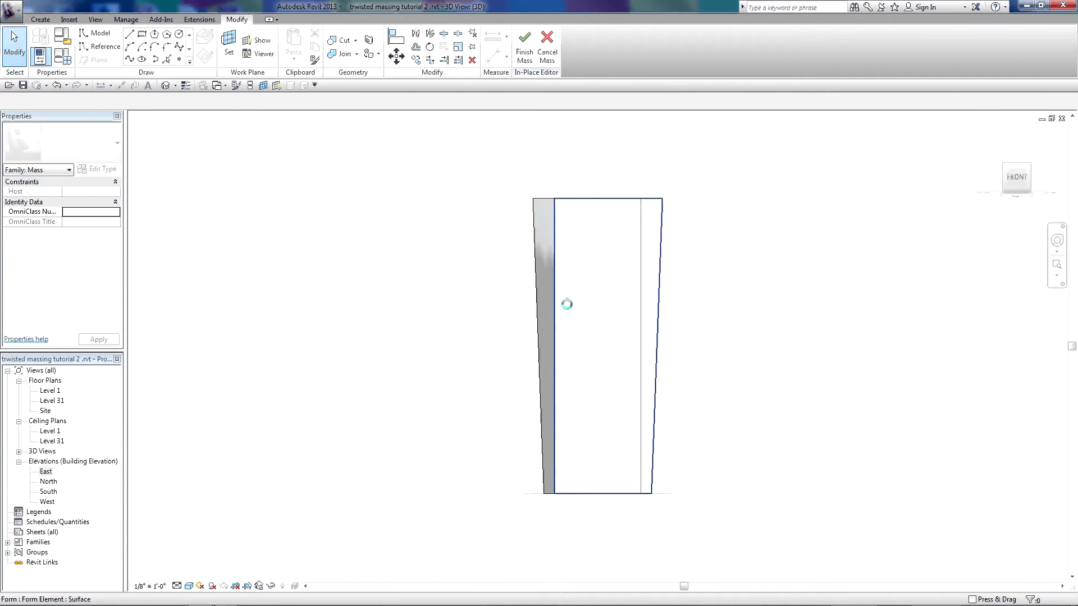
{"action": "left_click", "coordinate": [525, 49]}
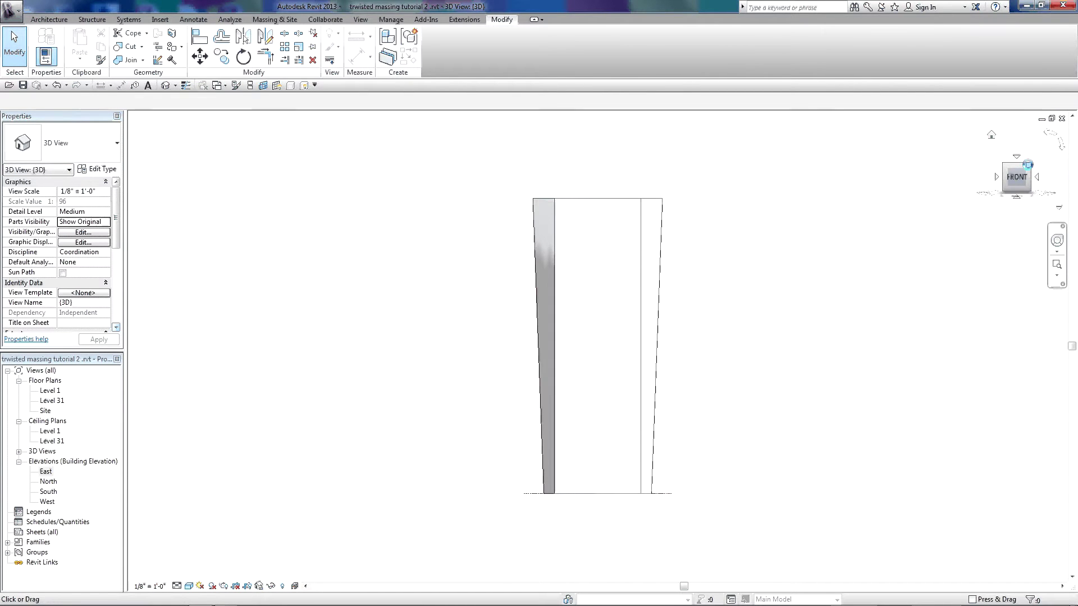
Select the tower mass and assign mass floors at Level 17 through Level 31.
{"action": "left_click", "coordinate": [991, 135]}
{"action": "left_click_drag", "start_coordinate": [573, 228], "coordinate": [412, 517]}
{"action": "left_click", "coordinate": [484, 49]}
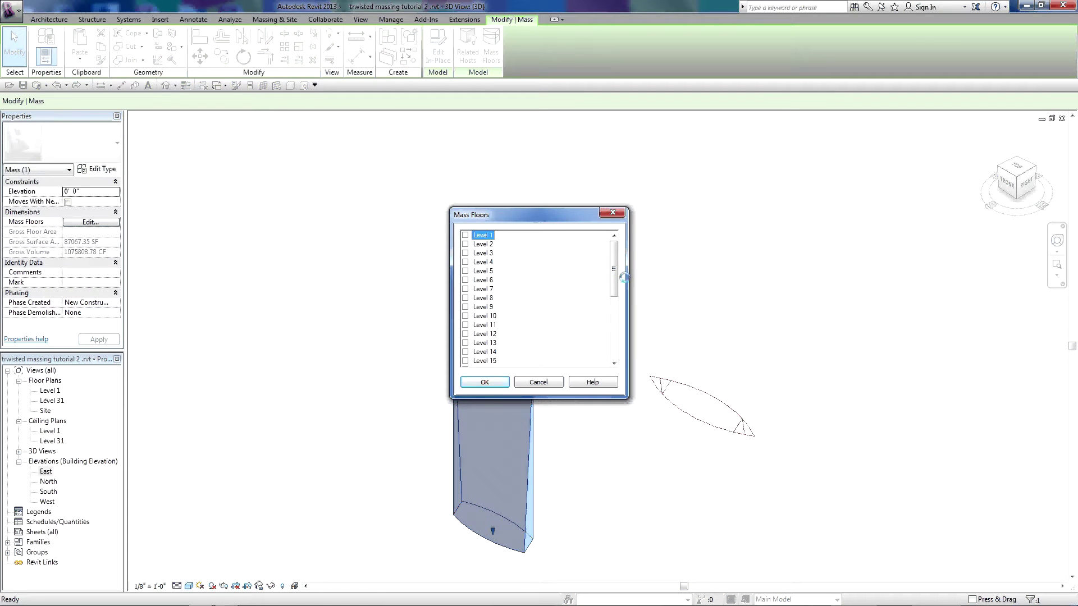
{"action": "left_click_drag", "start_coordinate": [625, 277], "coordinate": [619, 340]}
{"action": "left_click", "coordinate": [483, 361], "text": "shift"}
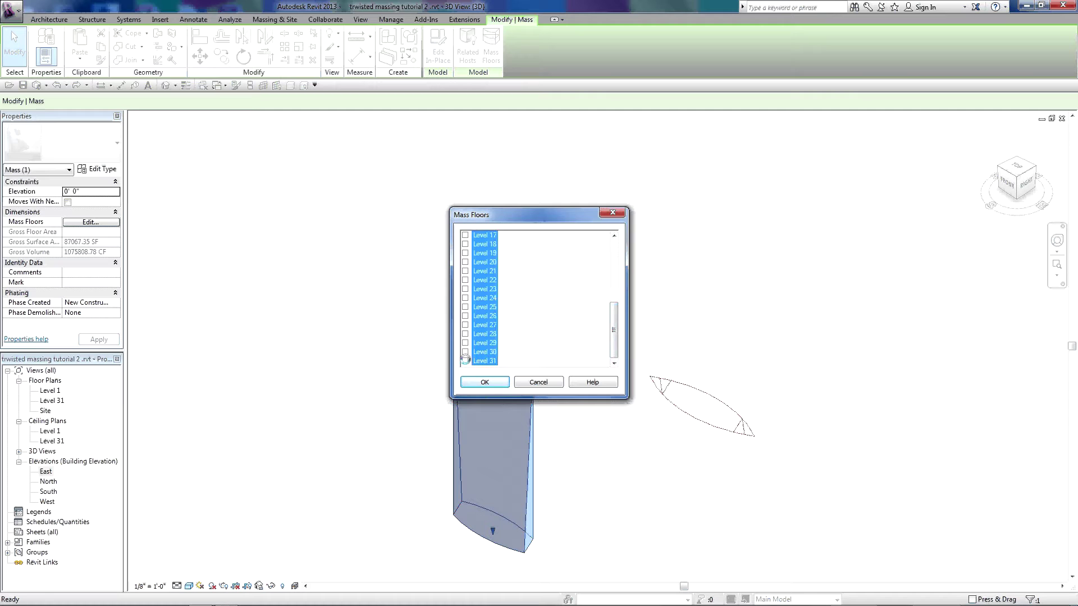
{"action": "left_click", "coordinate": [555, 482]}
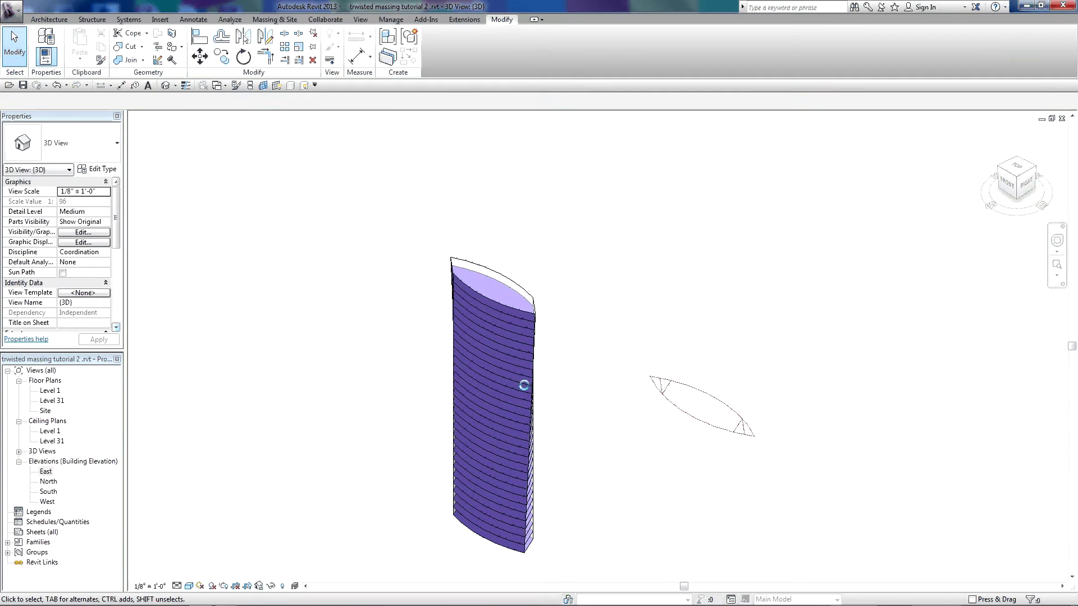
{"action": "middle_click_drag", "start_coordinate": [605, 475], "coordinate": [549, 310], "text": "shift"}
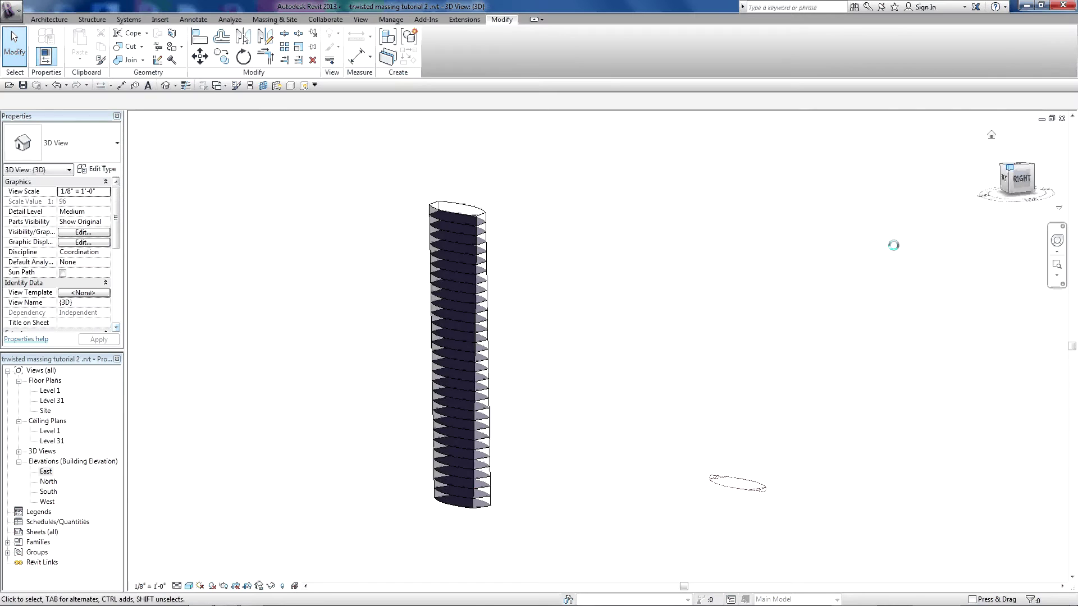
Start a new in-place mass from Massing & Site, entering 'void' as its name.
{"action": "left_click", "coordinate": [275, 19]}
{"action": "left_click", "coordinate": [110, 39]}
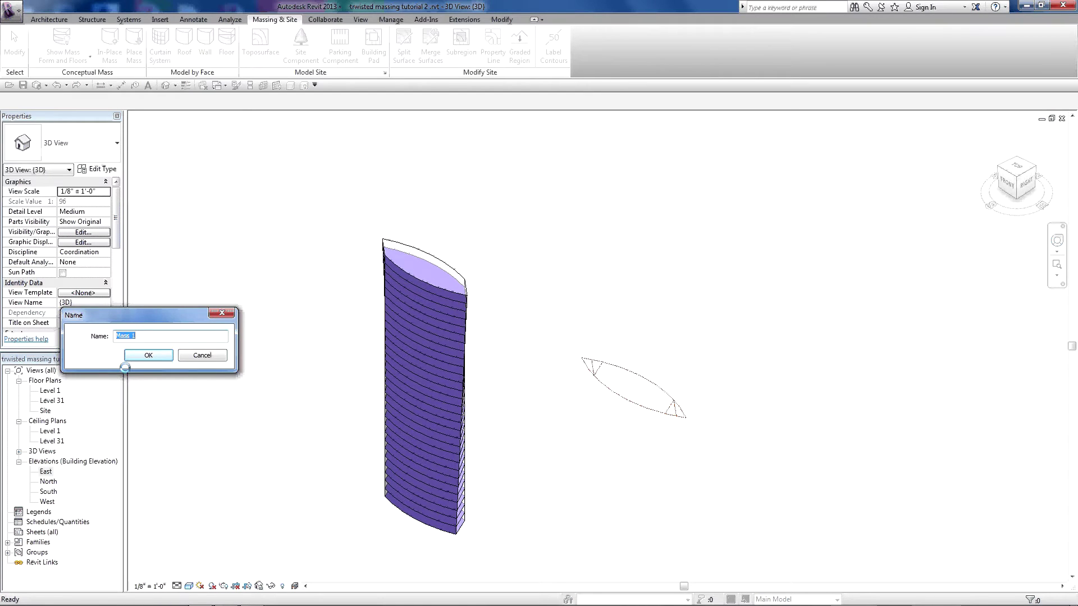
{"action": "type", "text": "void"}
{"action": "key", "text": "Return"}
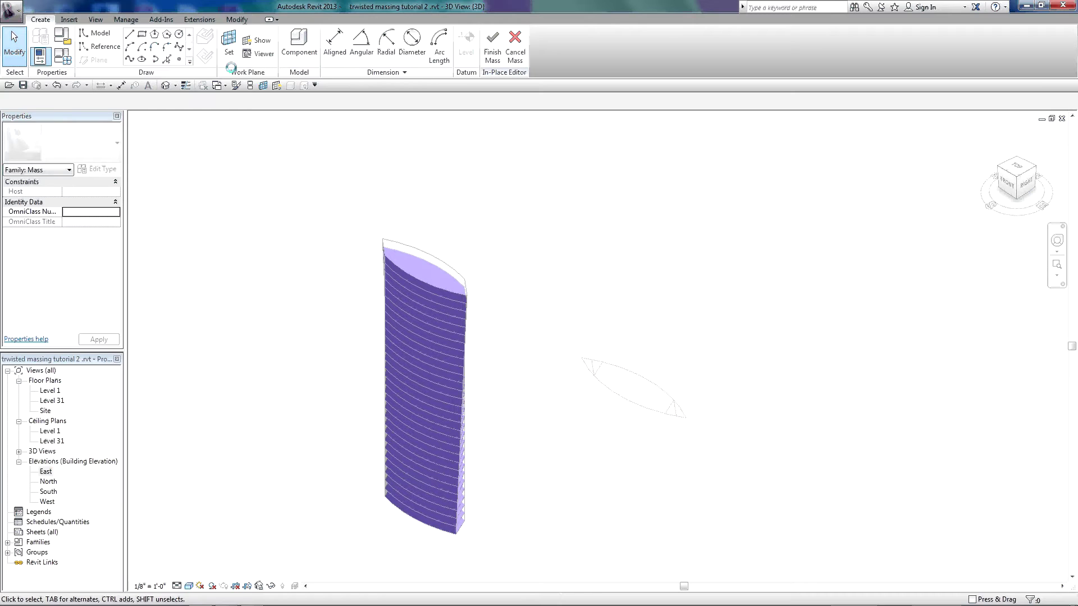
Pick the half-ellipse edge as a mass line and select the ellipse's two lines.
{"action": "left_click", "coordinate": [167, 59]}
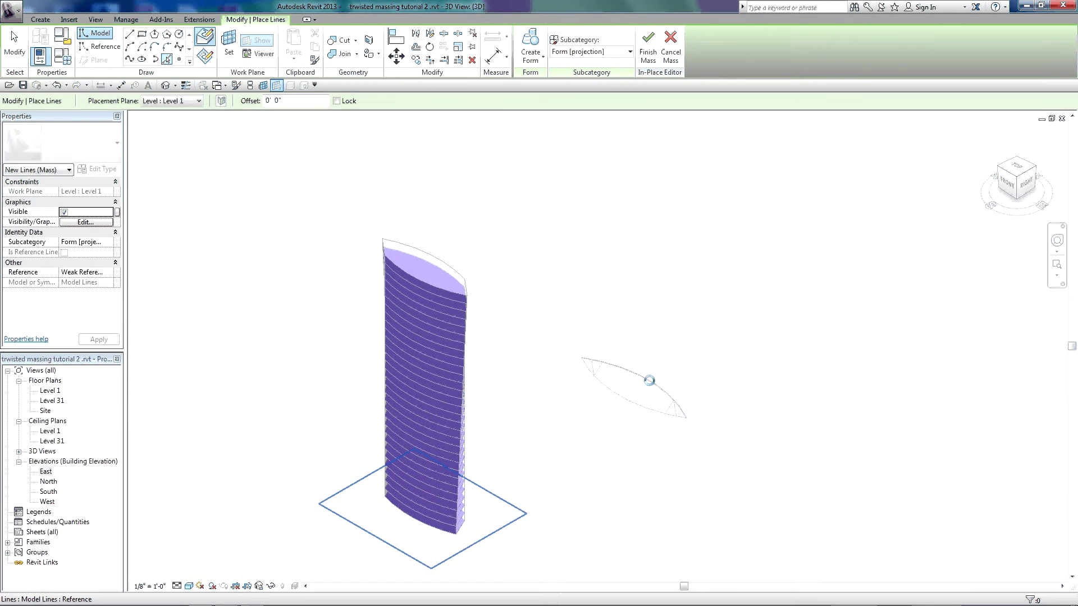
{"action": "left_click", "coordinate": [649, 380]}
{"action": "key", "text": "Escape"}
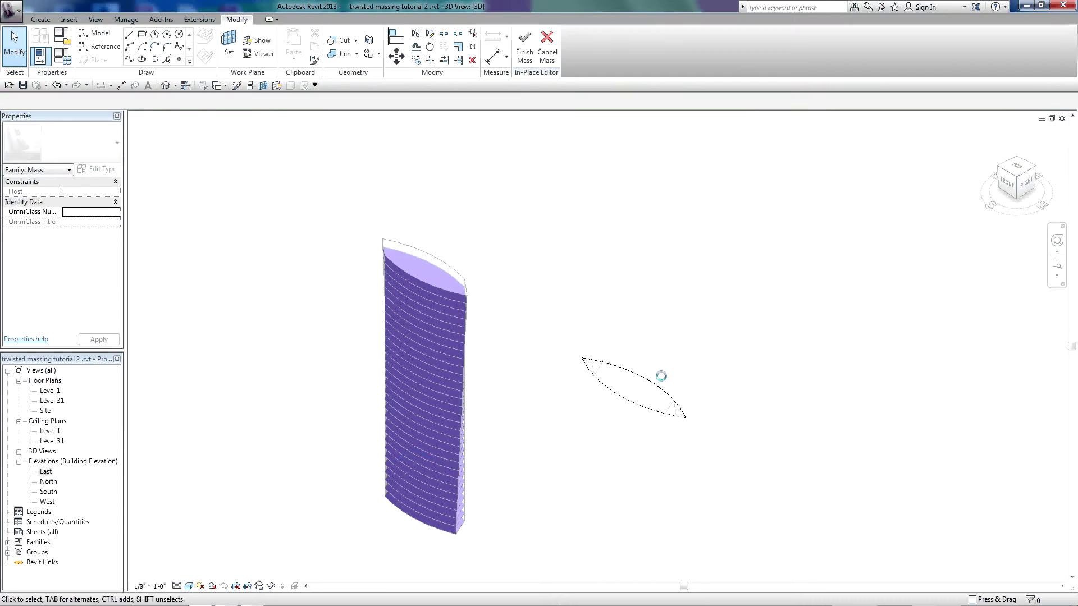
{"action": "key", "text": "Tab"}
{"action": "left_click", "coordinate": [615, 418]}
Move the ellipse lines 150 ft clear of the tower, then reselect them.
{"action": "left_click", "coordinate": [396, 57]}
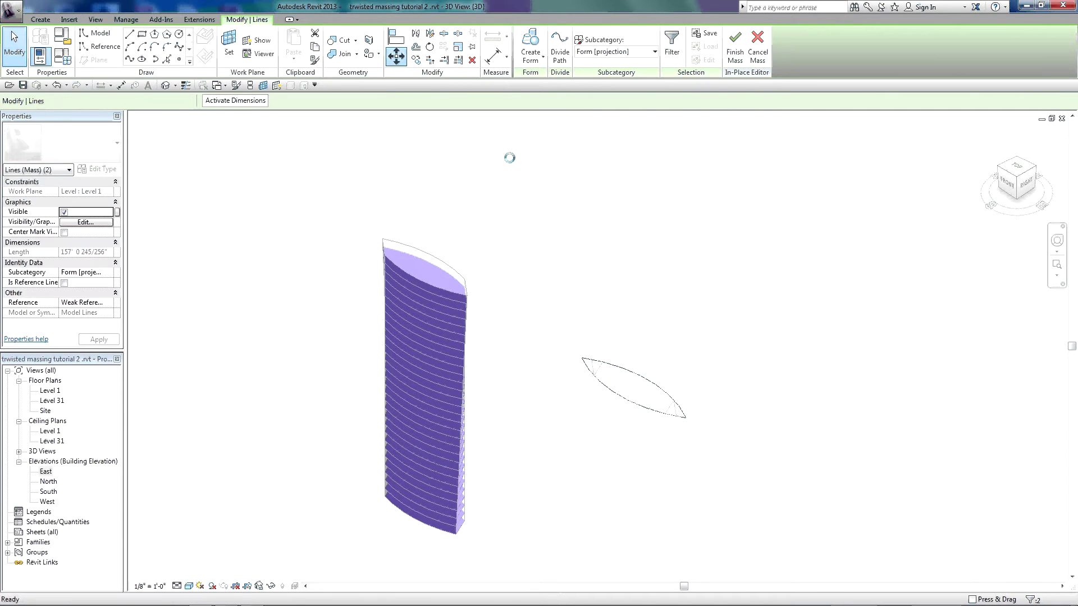
{"action": "left_click", "coordinate": [759, 414]}
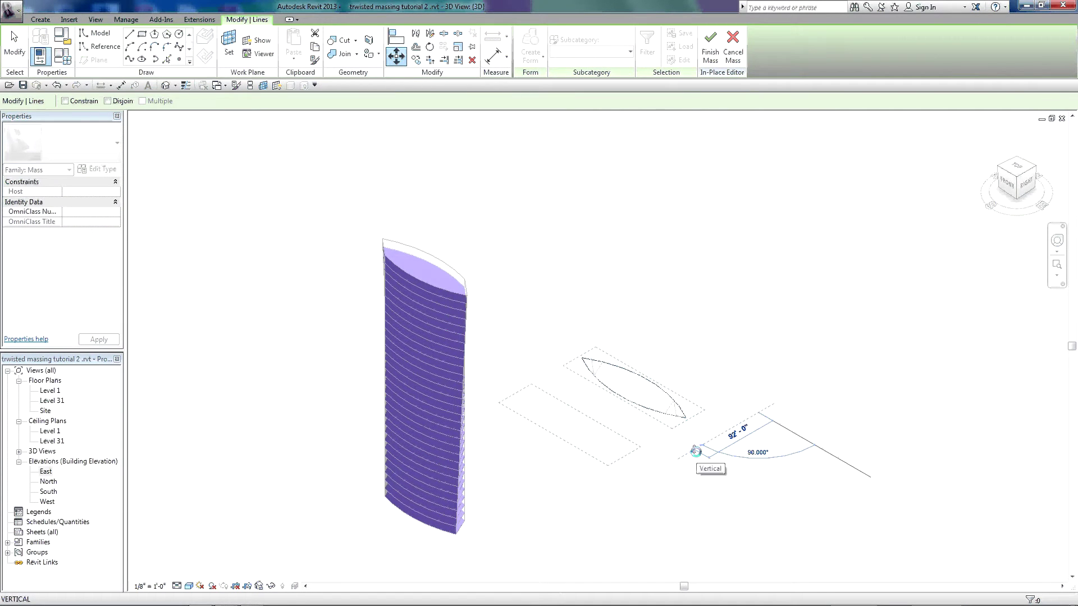
{"action": "type", "text": "150'"}
{"action": "key", "text": "Return"}
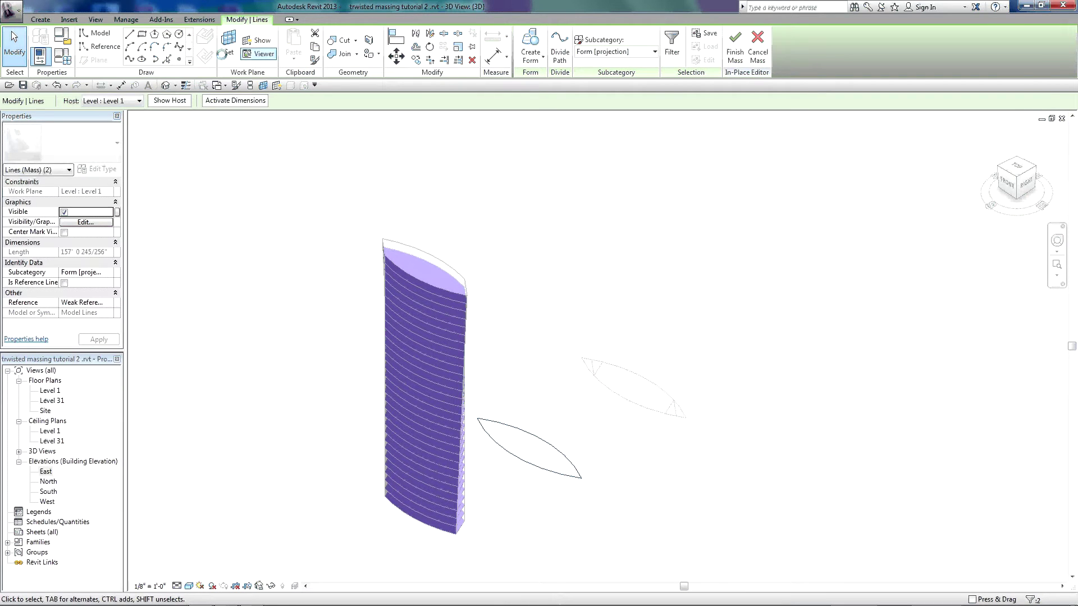
{"action": "key", "text": "Escape"}
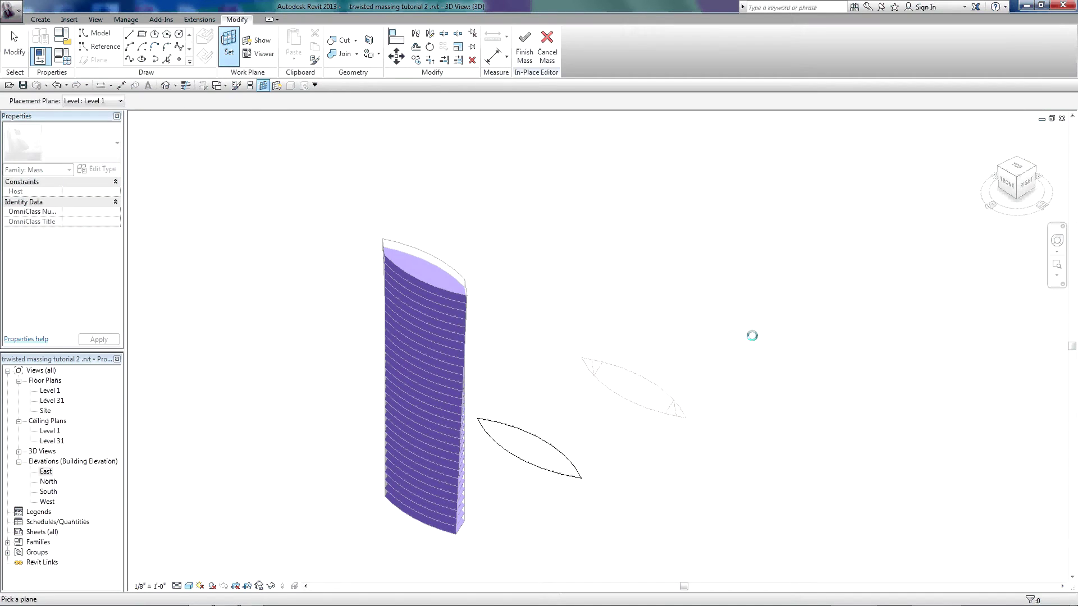
{"action": "key", "text": "Escape"}
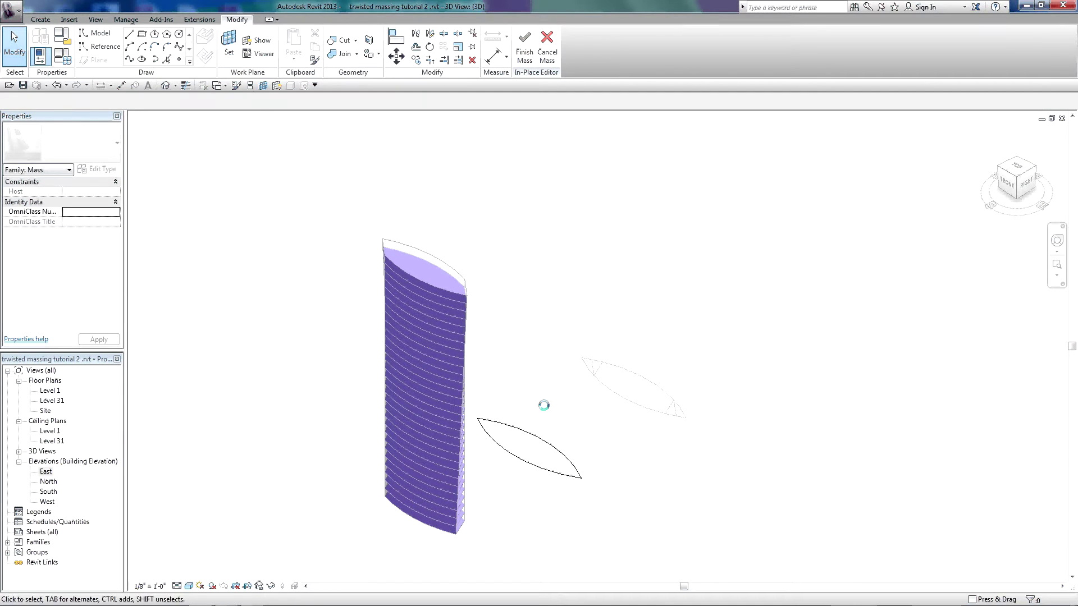
{"action": "left_click", "coordinate": [542, 436]}
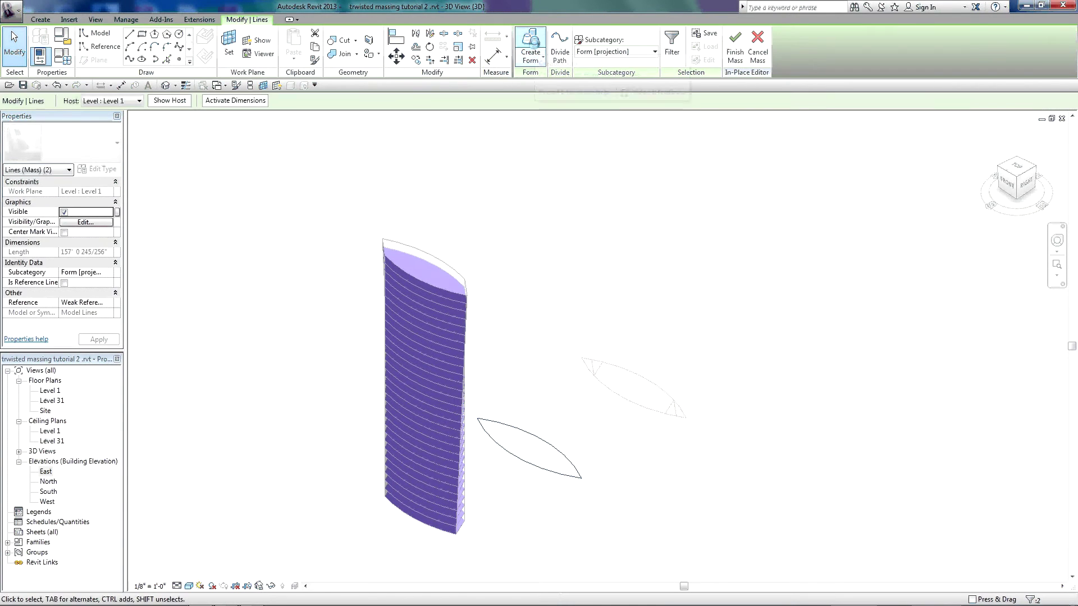
Extrude the moved lens outline into a grey solid and stretch its top much higher.
{"action": "left_click", "coordinate": [529, 40]}
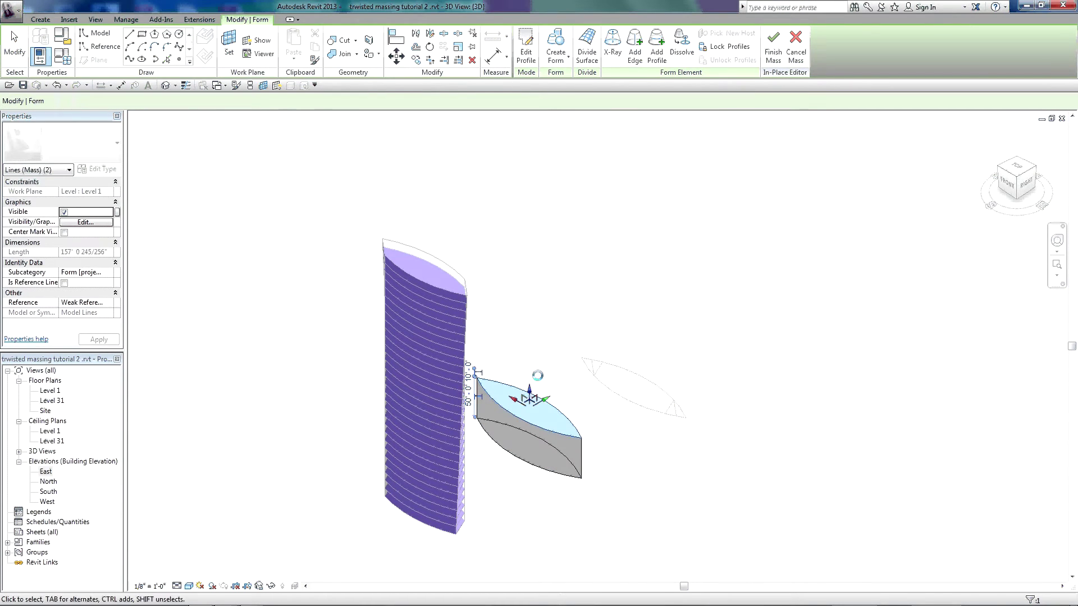
{"action": "left_click_drag", "start_coordinate": [530, 387], "coordinate": [528, 184]}
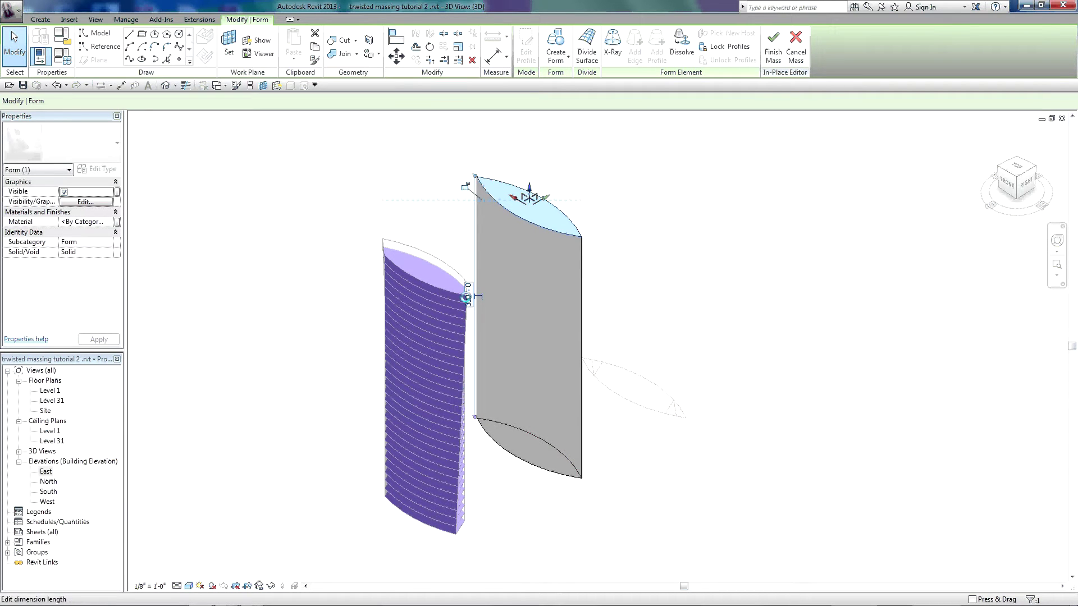
{"action": "left_click", "coordinate": [626, 255]}
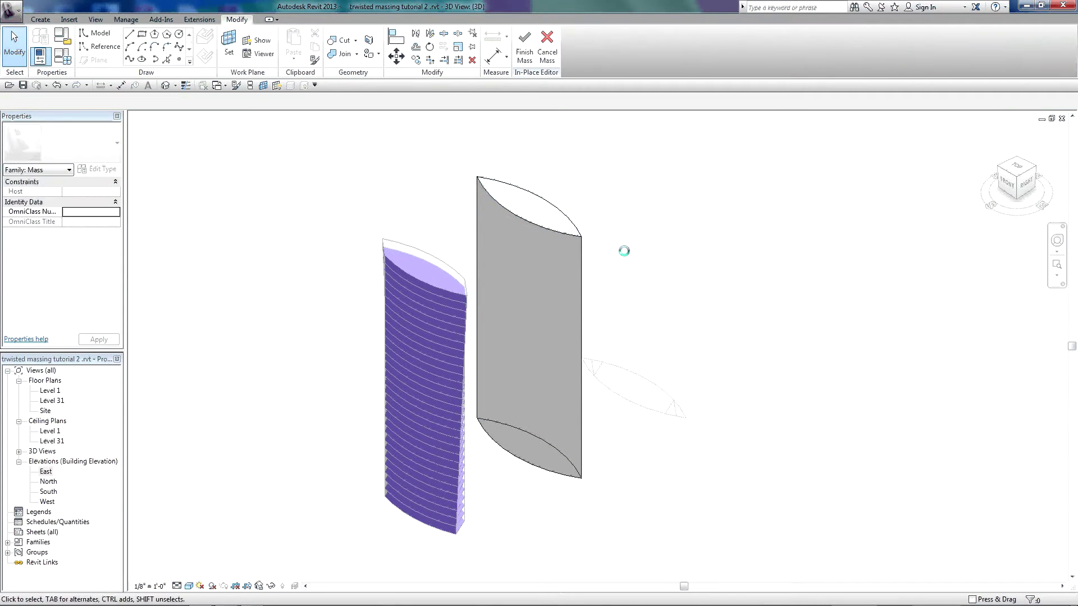
Trace the dashed outline's lower-left arc and diagonal tip edge as model lines with Pick Lines.
{"action": "middle_click_drag", "start_coordinate": [623, 285], "coordinate": [528, 488], "text": "shift"}
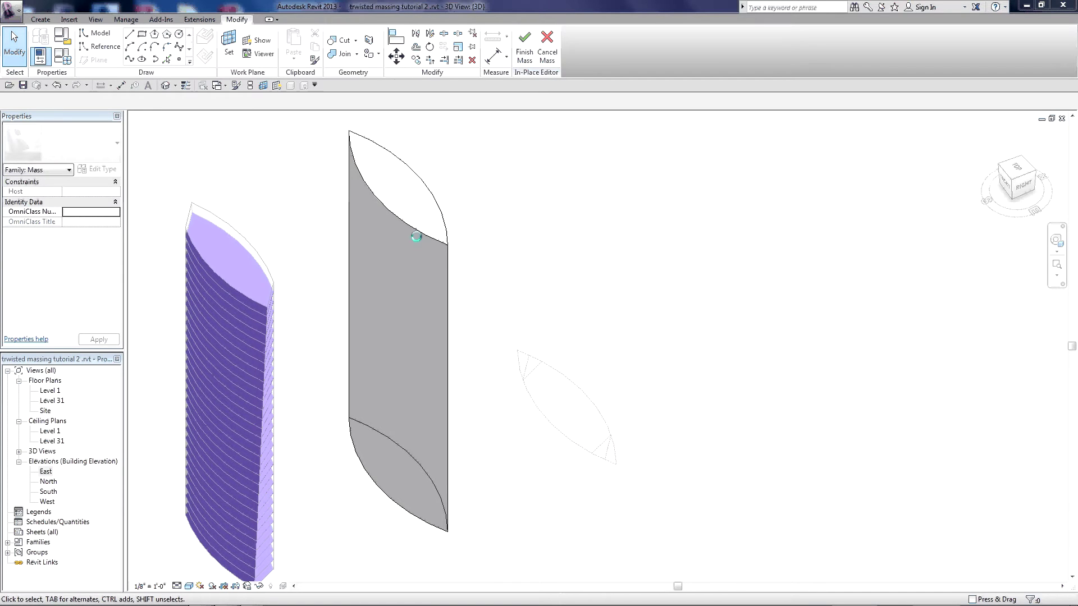
{"action": "scroll", "coordinate": [614, 449], "scroll_direction": "up", "scroll_amount": 5}
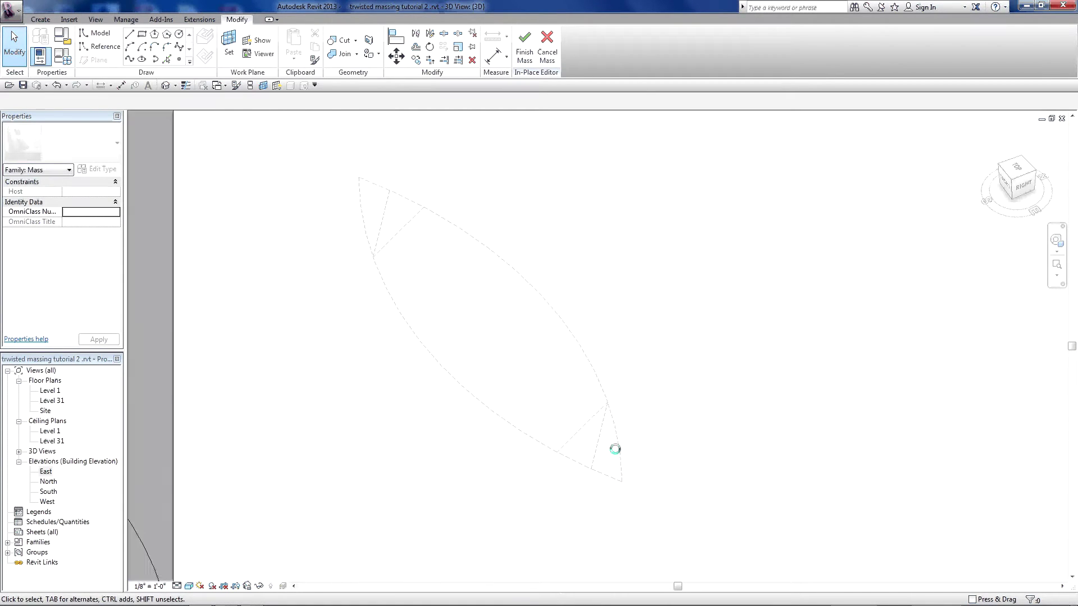
{"action": "left_click", "coordinate": [166, 58]}
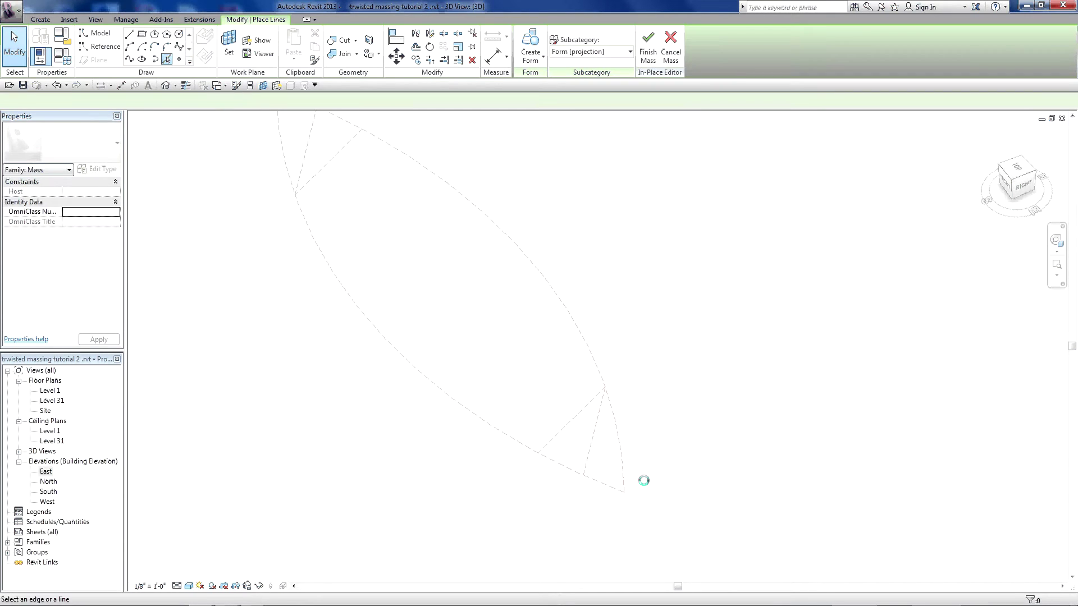
{"action": "left_click", "coordinate": [594, 368]}
{"action": "left_click", "coordinate": [533, 449]}
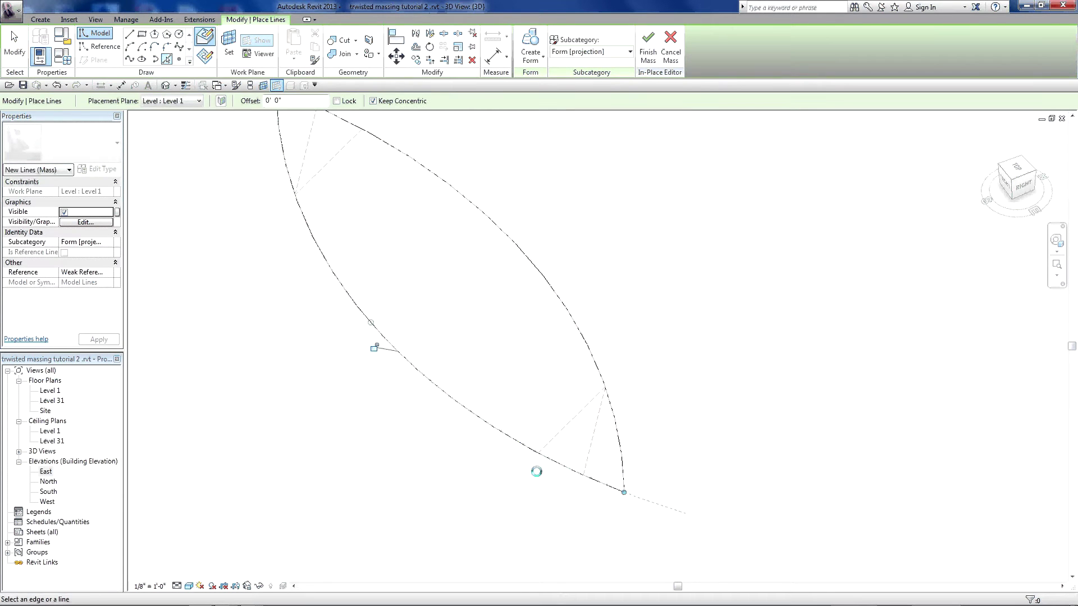
{"action": "left_click", "coordinate": [570, 422]}
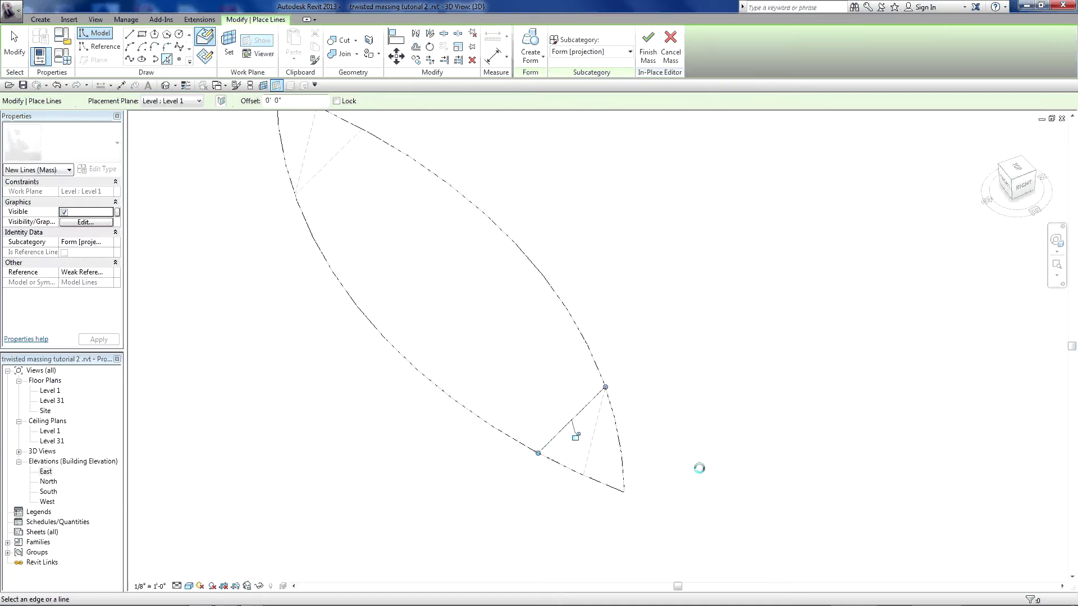
{"action": "key", "text": "Escape"}
{"action": "key", "text": "Escape"}
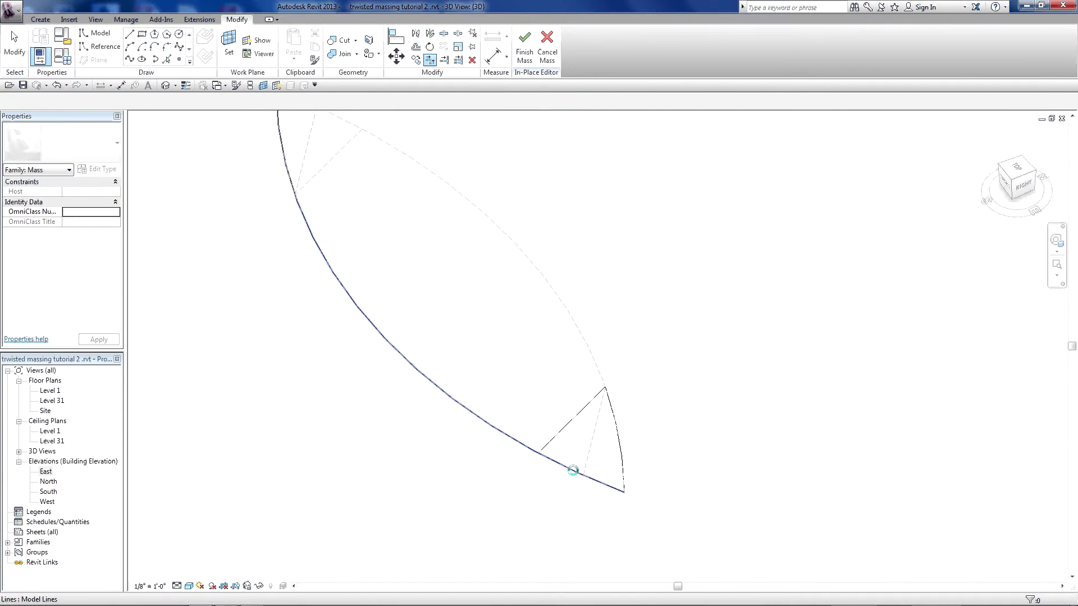
{"action": "scroll", "coordinate": [557, 435], "scroll_direction": "down", "scroll_amount": 4}
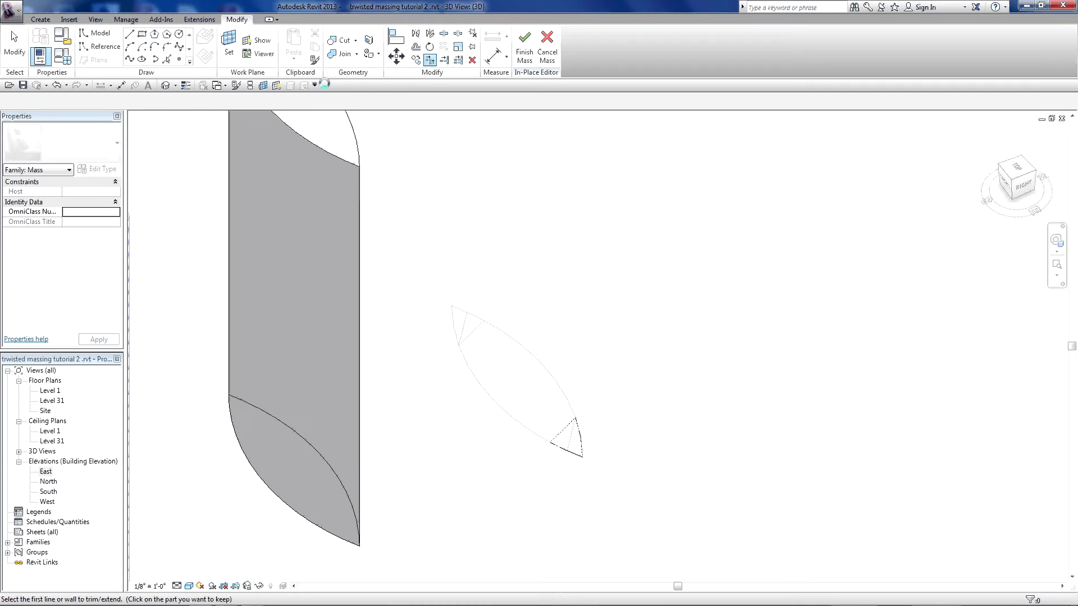
Set the work plane to Level 31 and trace the lens arc there as model lines.
{"action": "left_click", "coordinate": [229, 43]}
{"action": "left_click", "coordinate": [121, 100]}
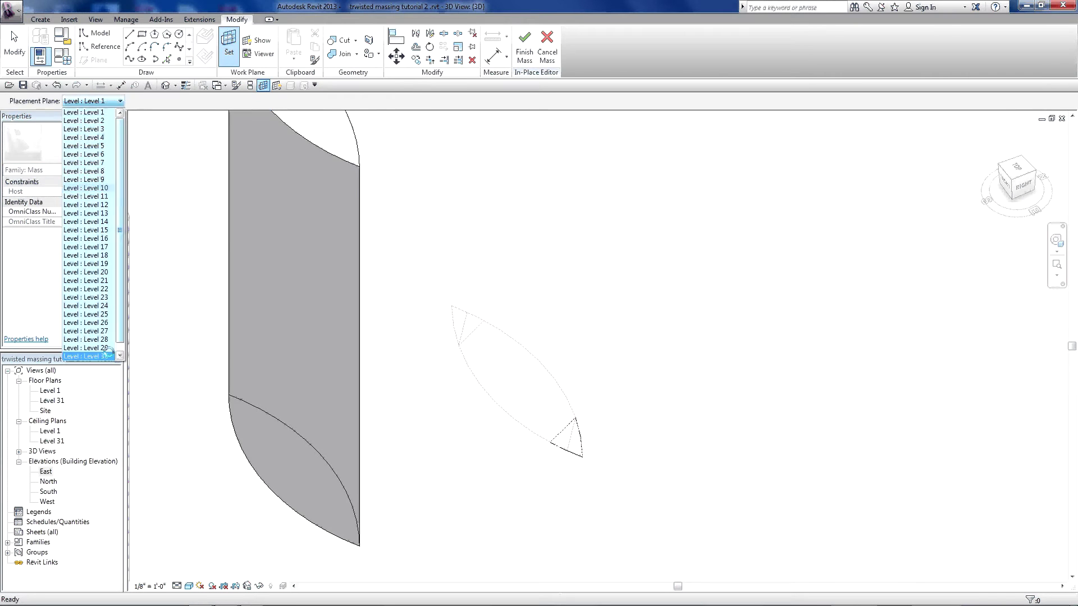
{"action": "left_click", "coordinate": [119, 349]}
{"action": "key", "text": "t"}
{"action": "key", "text": "r"}
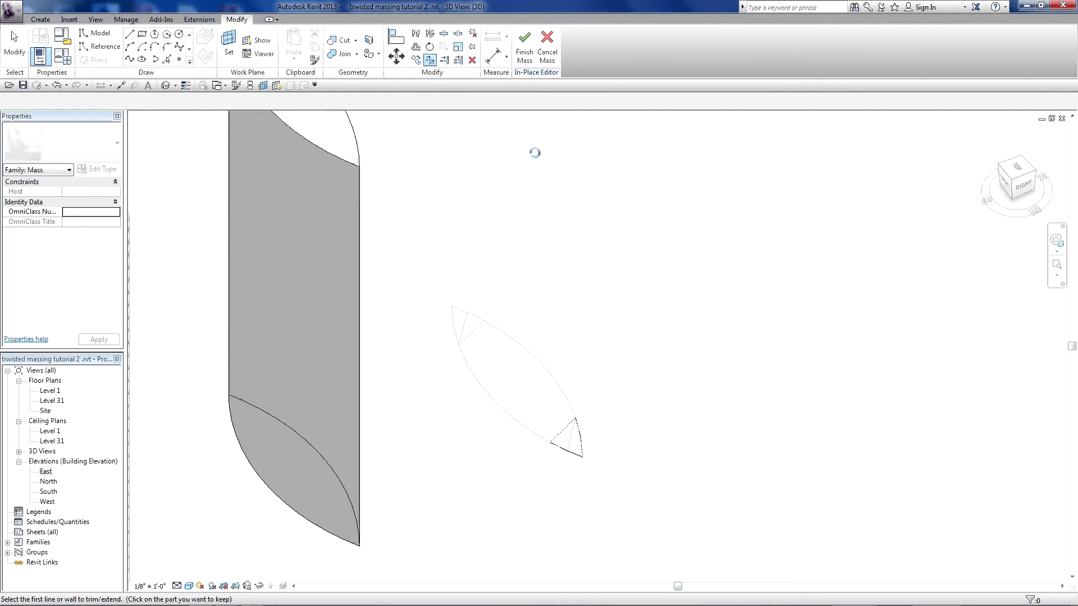
{"action": "left_click", "coordinate": [166, 59]}
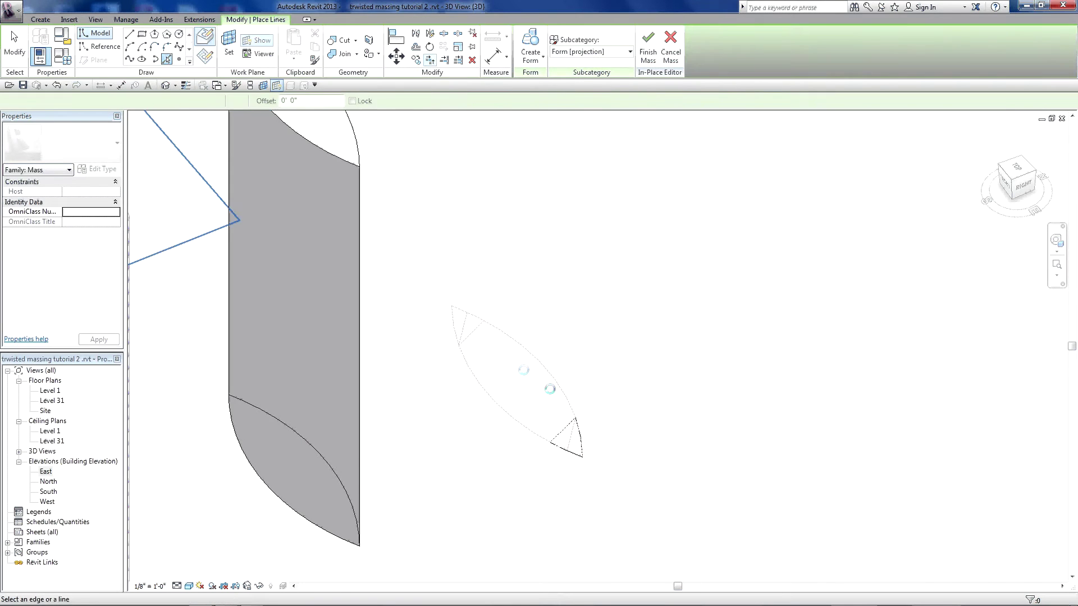
{"action": "left_click", "coordinate": [554, 377]}
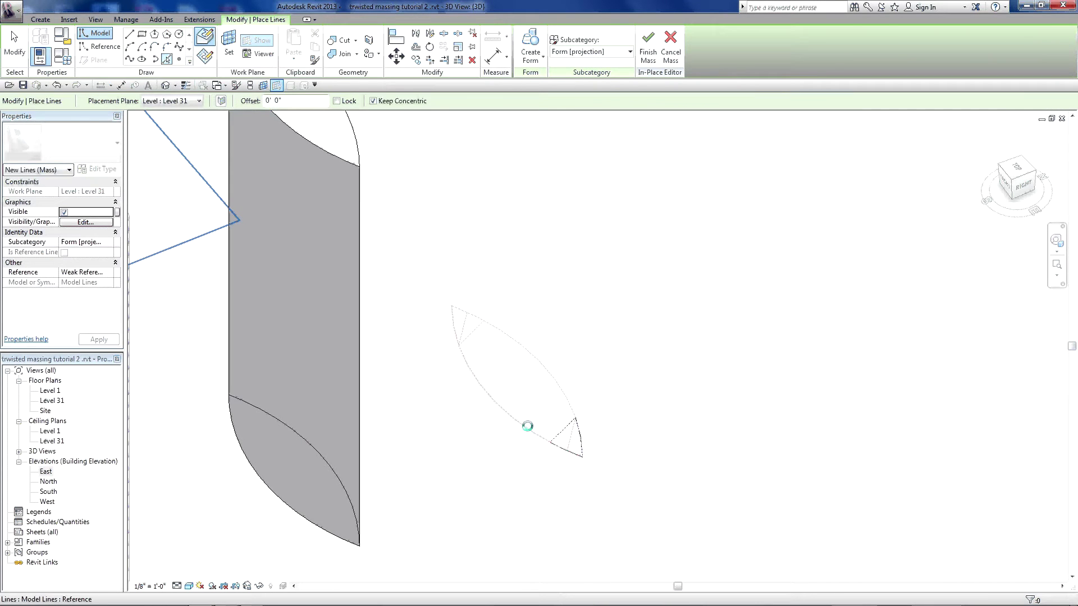
{"action": "scroll", "coordinate": [529, 499], "scroll_direction": "down", "scroll_amount": 3}
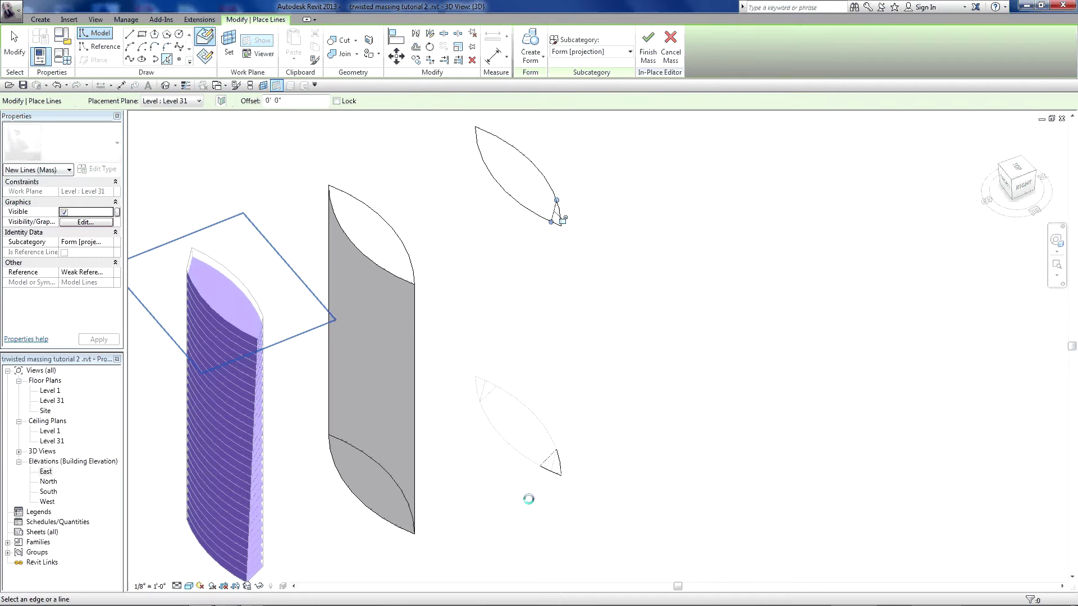
{"action": "scroll", "coordinate": [574, 206], "scroll_direction": "up", "scroll_amount": 2}
{"action": "scroll", "coordinate": [587, 204], "scroll_direction": "down", "scroll_amount": 2}
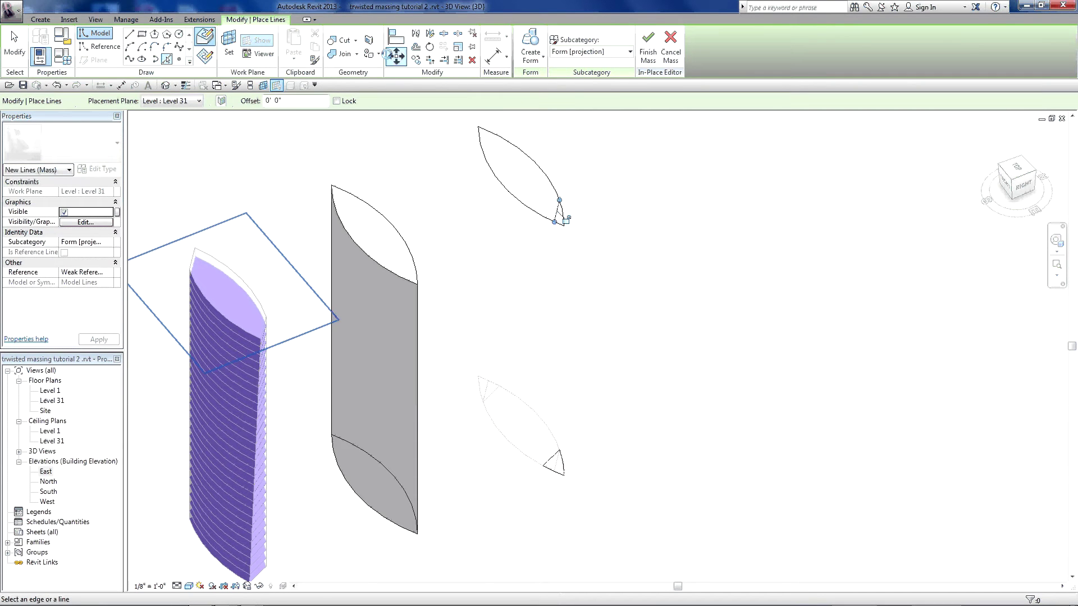
Trim away the upper lens's right arcs with TR, leaving only the tip triangle.
{"action": "key", "text": "t"}
{"action": "key", "text": "r"}
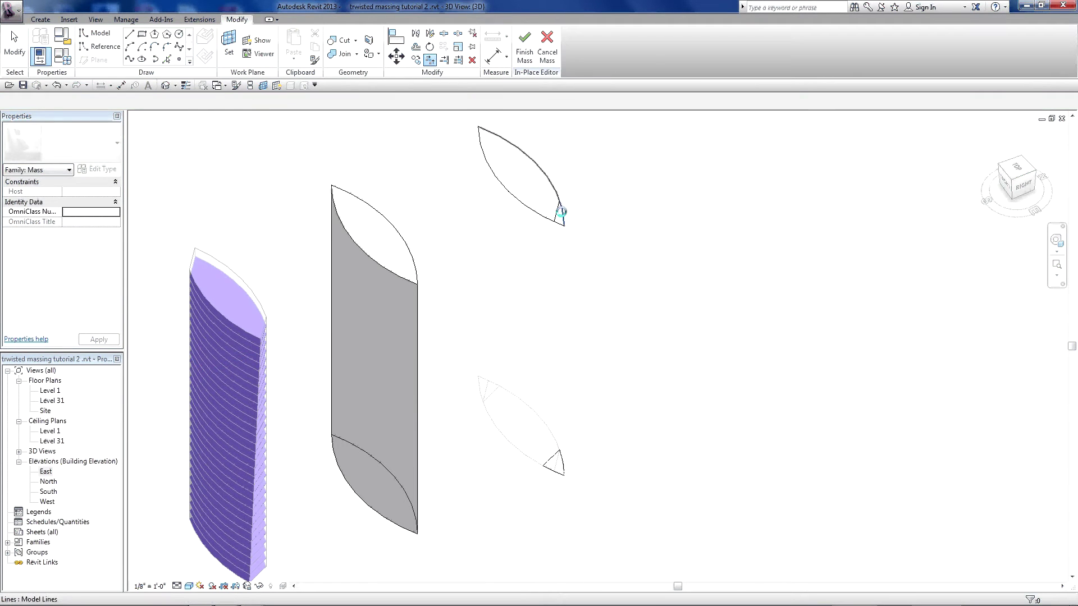
{"action": "left_click", "coordinate": [556, 212]}
{"action": "left_click", "coordinate": [557, 222]}
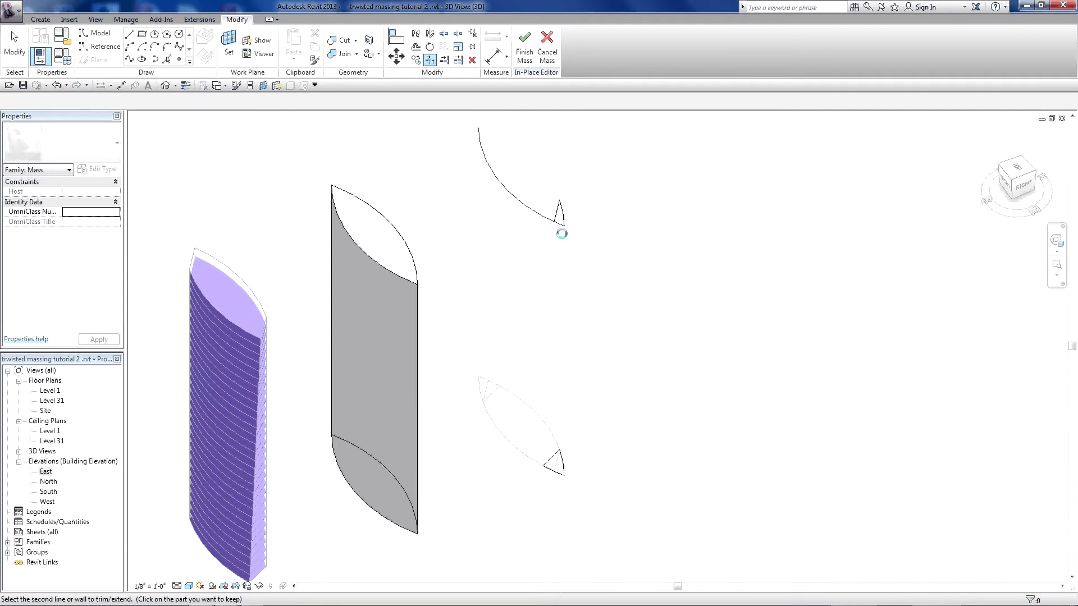
{"action": "left_click", "coordinate": [555, 214]}
{"action": "key", "text": "Delete"}
Offset the upper tip triangle's edges outward by 10 ft.
{"action": "scroll", "coordinate": [561, 225], "scroll_direction": "up", "scroll_amount": 2}
{"action": "scroll", "coordinate": [560, 225], "scroll_direction": "down", "scroll_amount": 2}
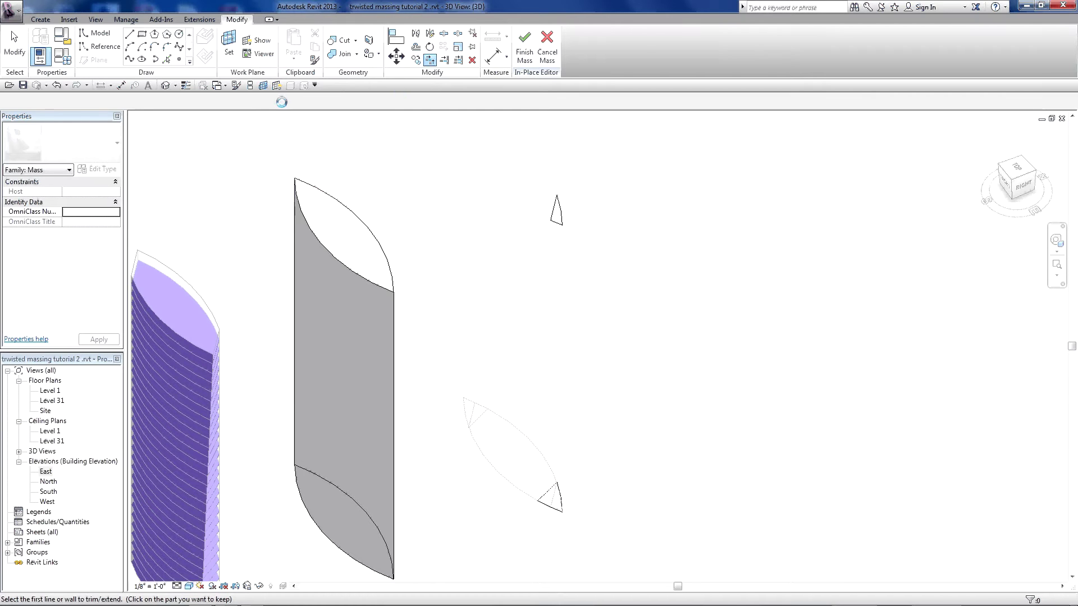
{"action": "left_click", "coordinate": [416, 47]}
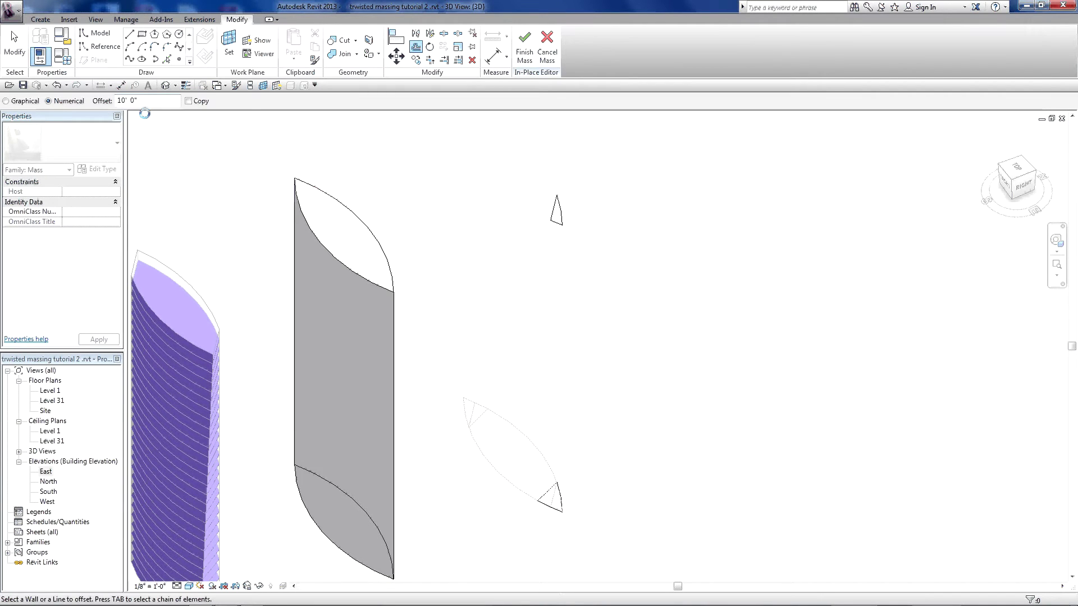
{"action": "scroll", "coordinate": [561, 216], "scroll_direction": "up", "scroll_amount": 2}
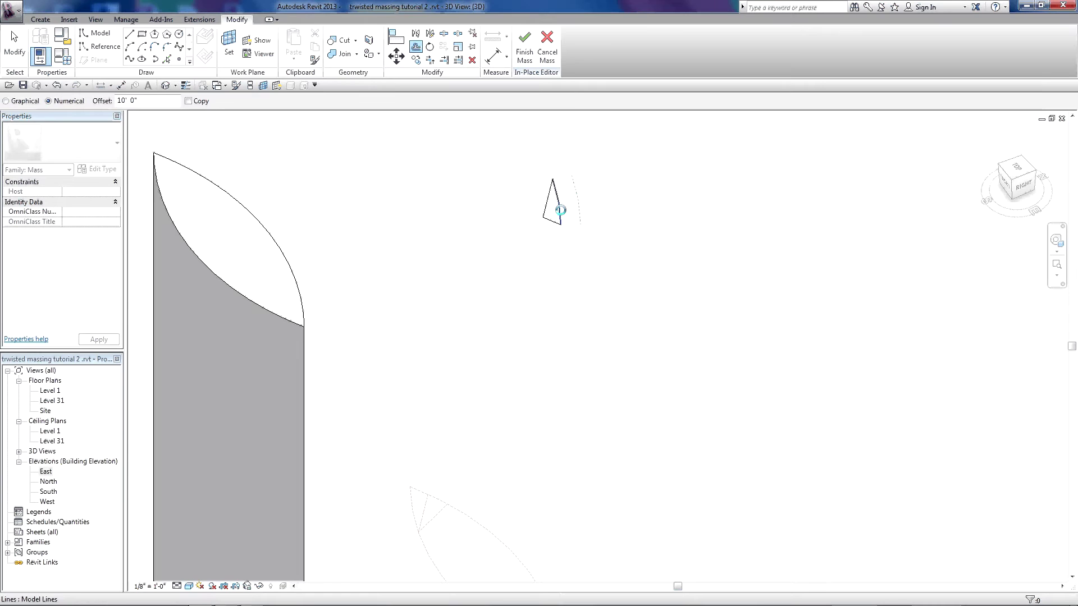
{"action": "left_click", "coordinate": [560, 210]}
{"action": "left_click", "coordinate": [558, 228]}
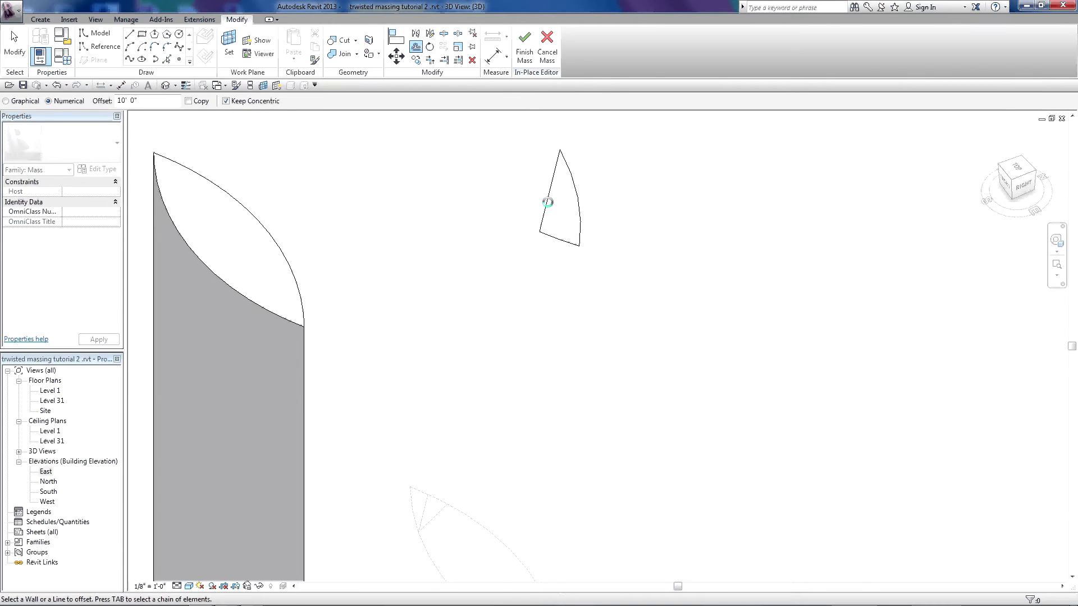
{"action": "scroll", "coordinate": [547, 202], "scroll_direction": "down", "scroll_amount": 2}
{"action": "scroll", "coordinate": [554, 488], "scroll_direction": "up", "scroll_amount": 2}
Offset the lower triangle's edge outward 10 ft and select all six triangle lines.
{"action": "left_click", "coordinate": [557, 489]}
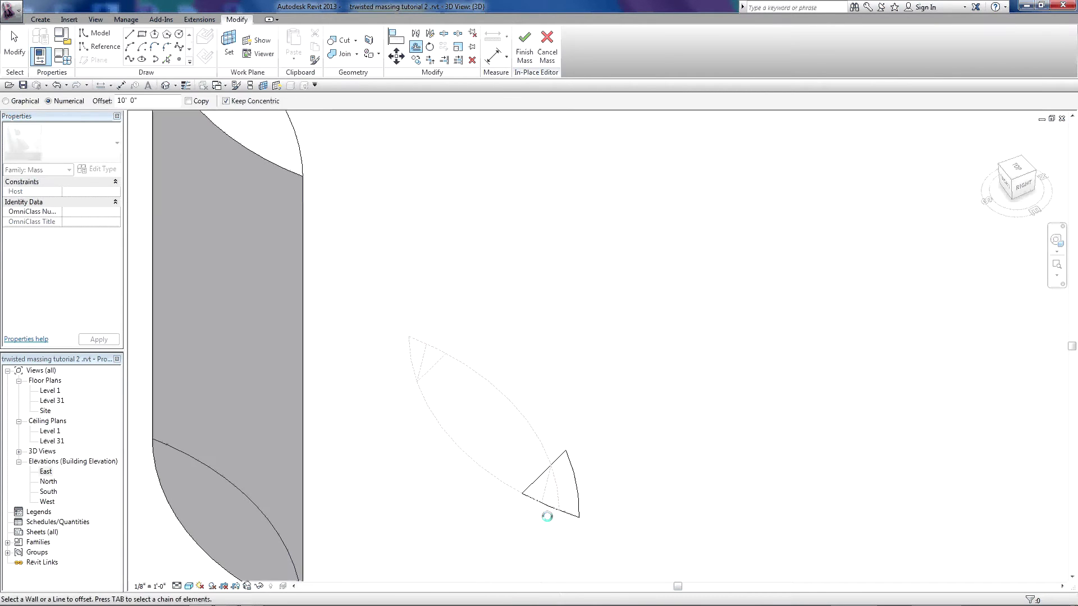
{"action": "scroll", "coordinate": [546, 511], "scroll_direction": "down", "scroll_amount": 2}
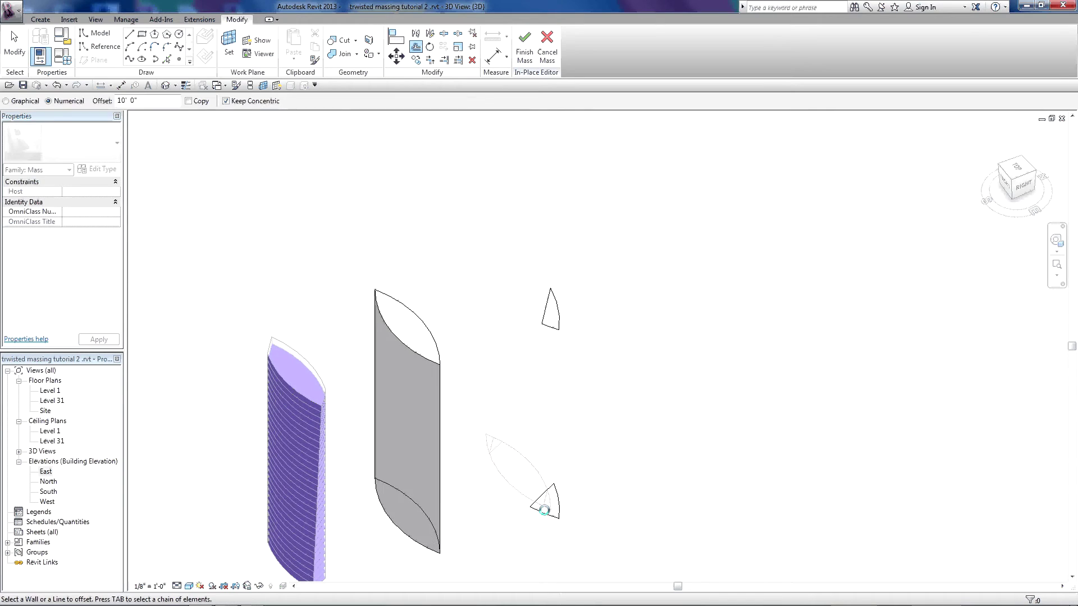
{"action": "key", "text": "Escape"}
{"action": "left_click_drag", "start_coordinate": [524, 539], "coordinate": [626, 245]}
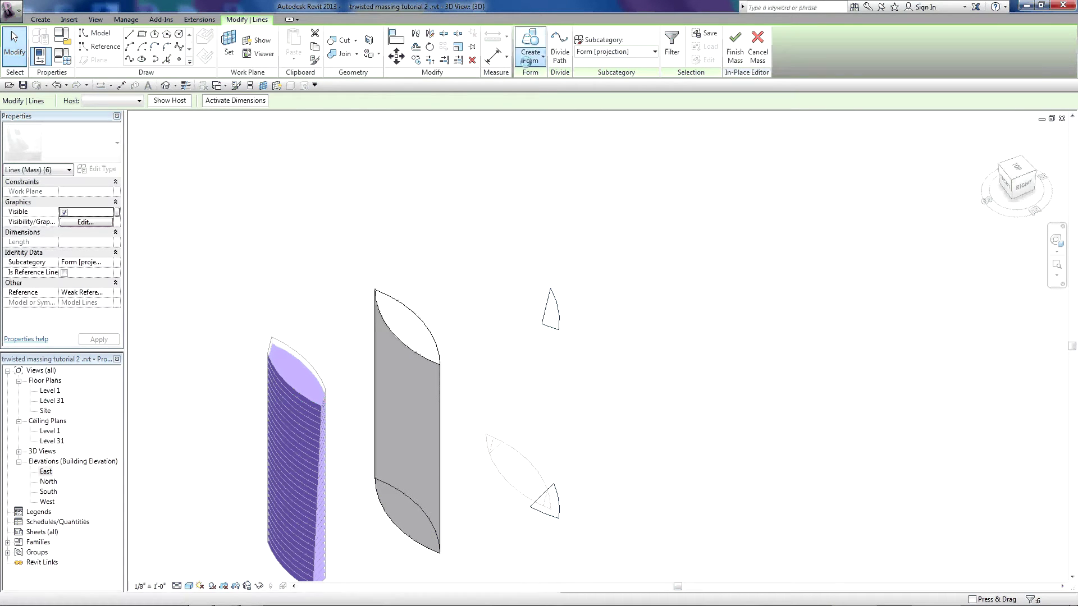
{"action": "left_click", "coordinate": [529, 60]}
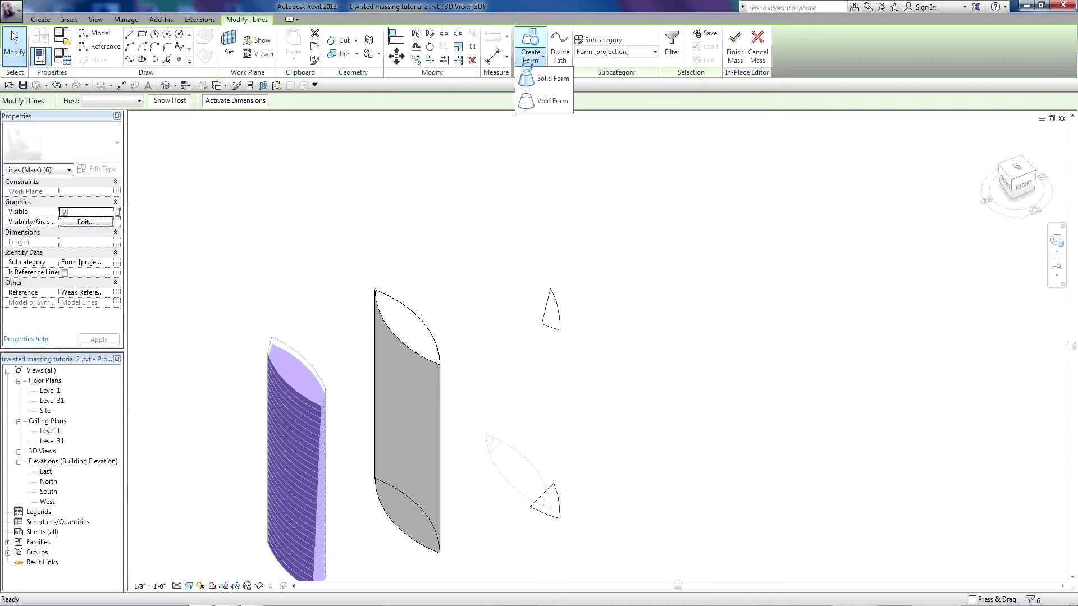
Create a void form from the selected triangle lines and select the new void.
{"action": "left_click", "coordinate": [543, 101]}
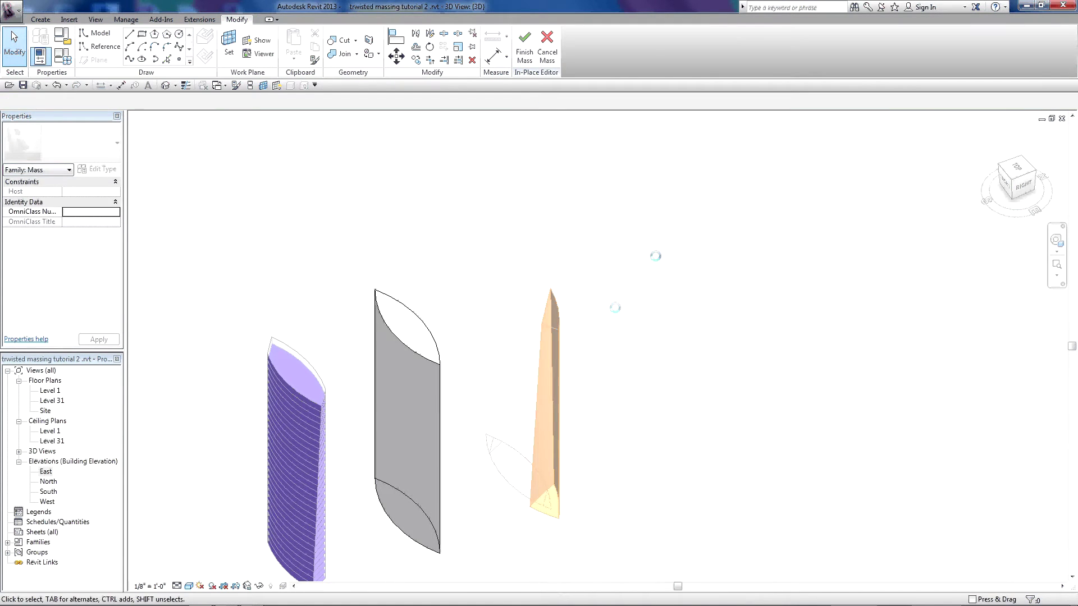
{"action": "scroll", "coordinate": [570, 248], "scroll_direction": "down", "scroll_amount": 1}
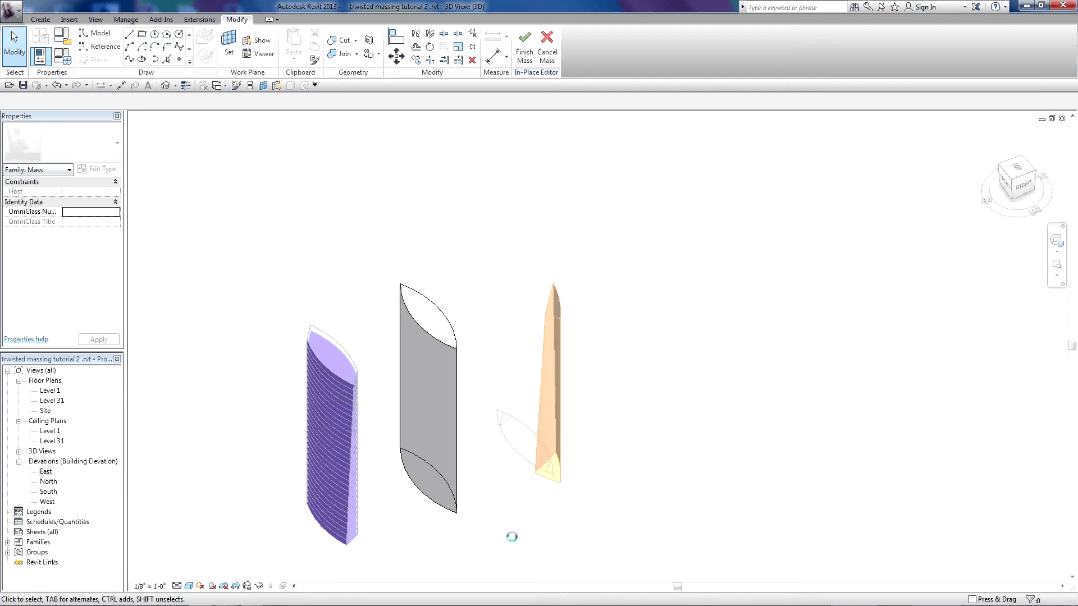
{"action": "left_click_drag", "start_coordinate": [522, 514], "coordinate": [581, 267]}
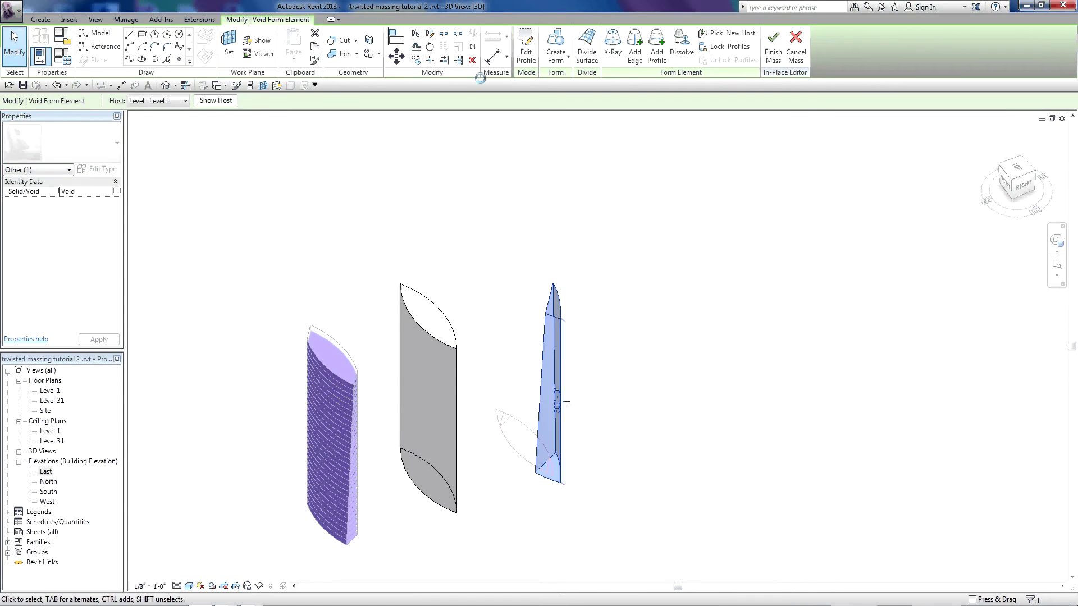
Move the void form 150' with MV into the grey tower's edge.
{"action": "key", "text": "m"}
{"action": "key", "text": "v"}
{"action": "left_click", "coordinate": [661, 421]}
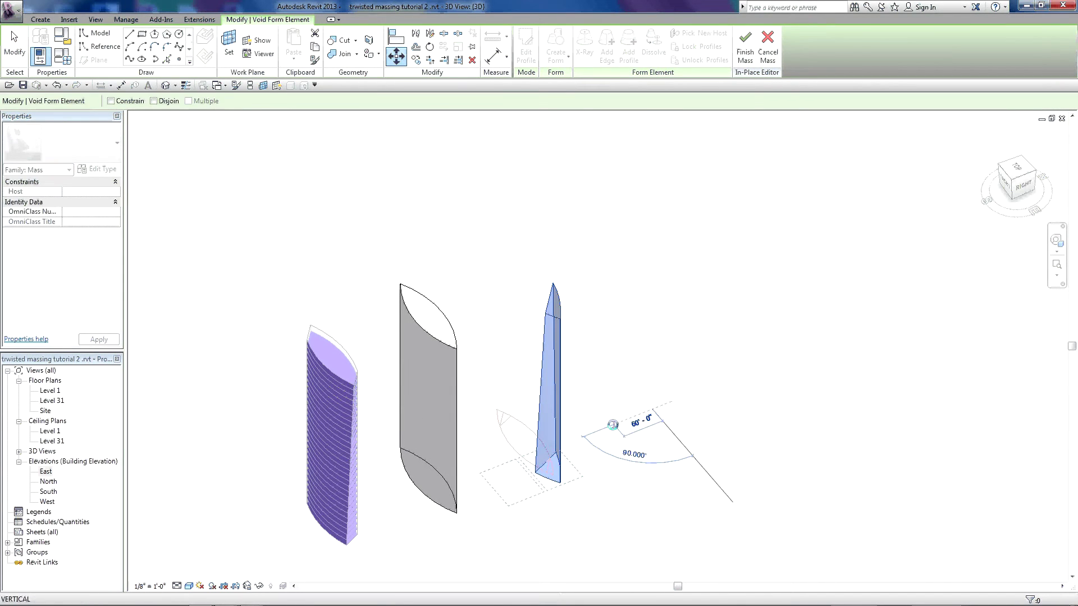
{"action": "type", "text": "150"}
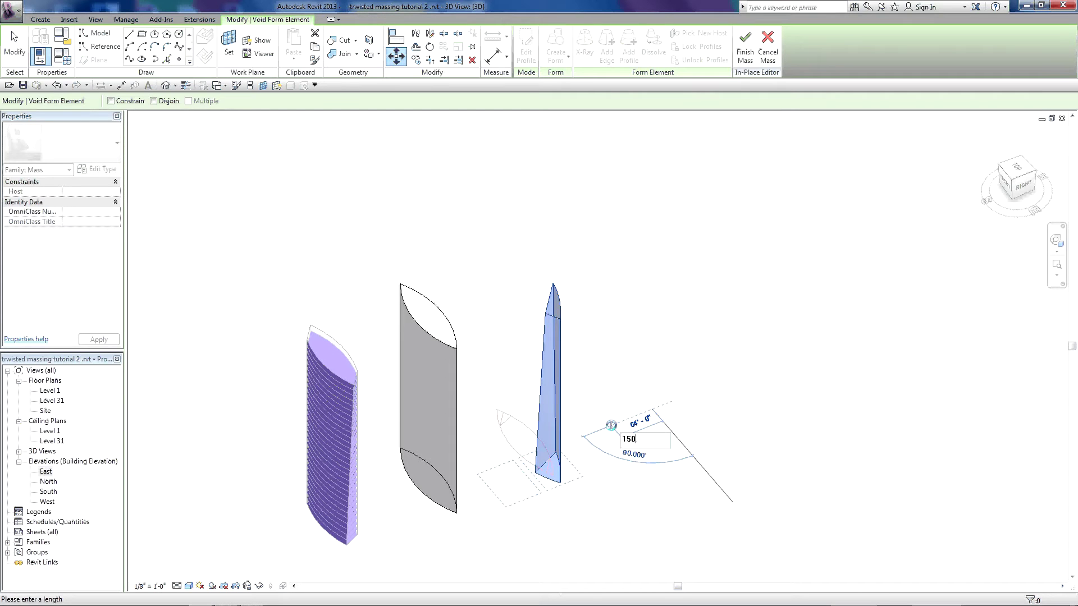
{"action": "type", "text": "'"}
{"action": "key", "text": "Return"}
{"action": "key", "text": "Escape"}
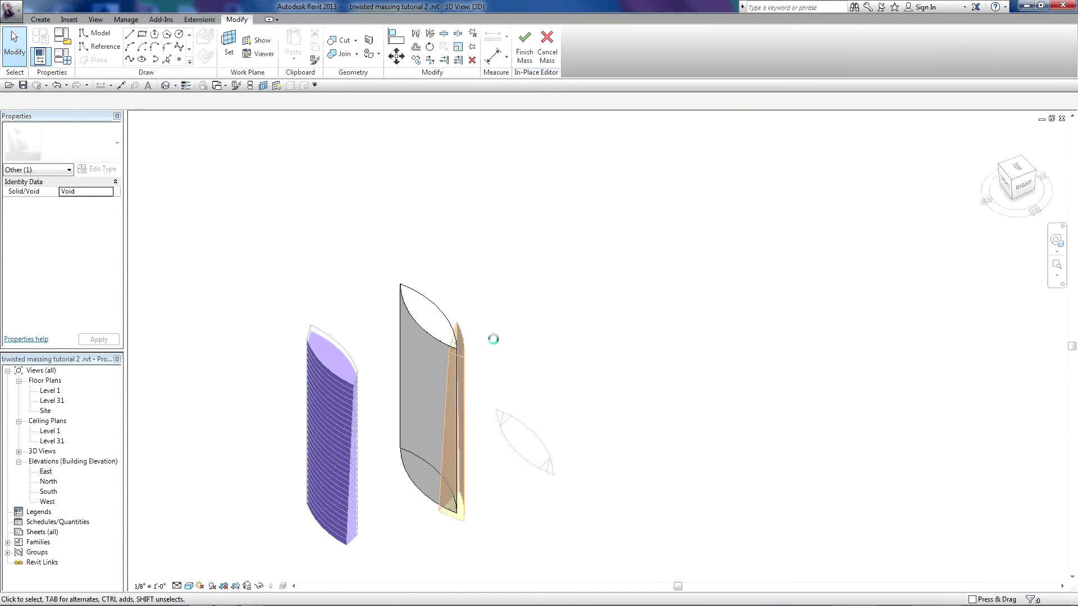
{"action": "scroll", "coordinate": [459, 409], "scroll_direction": "up", "scroll_amount": 2}
{"action": "scroll", "coordinate": [464, 351], "scroll_direction": "up", "scroll_amount": 1}
{"action": "scroll", "coordinate": [503, 337], "scroll_direction": "down", "scroll_amount": 2}
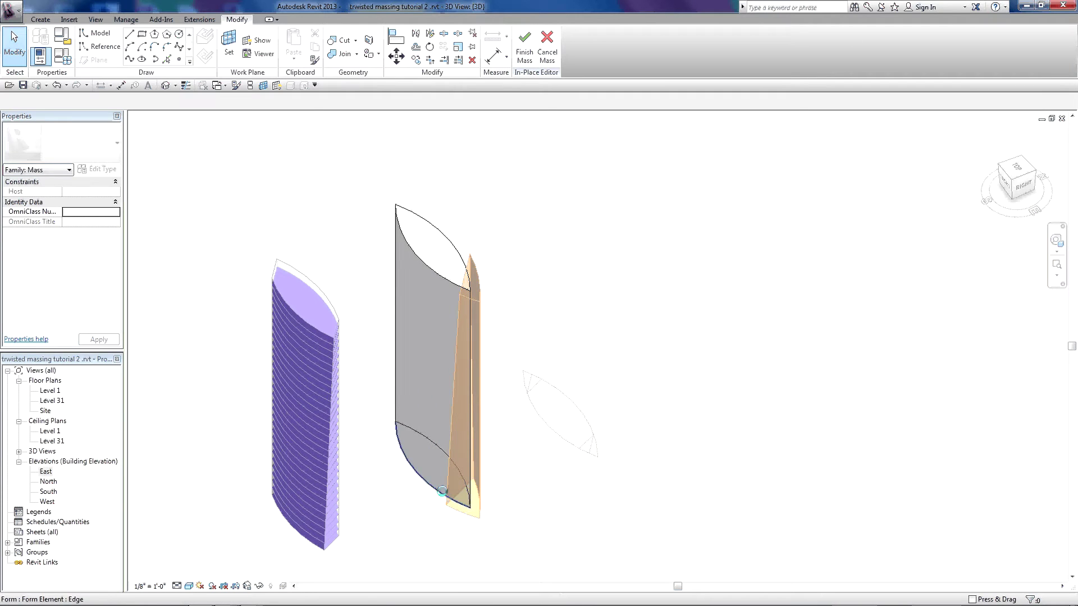
{"action": "scroll", "coordinate": [441, 491], "scroll_direction": "up", "scroll_amount": 1}
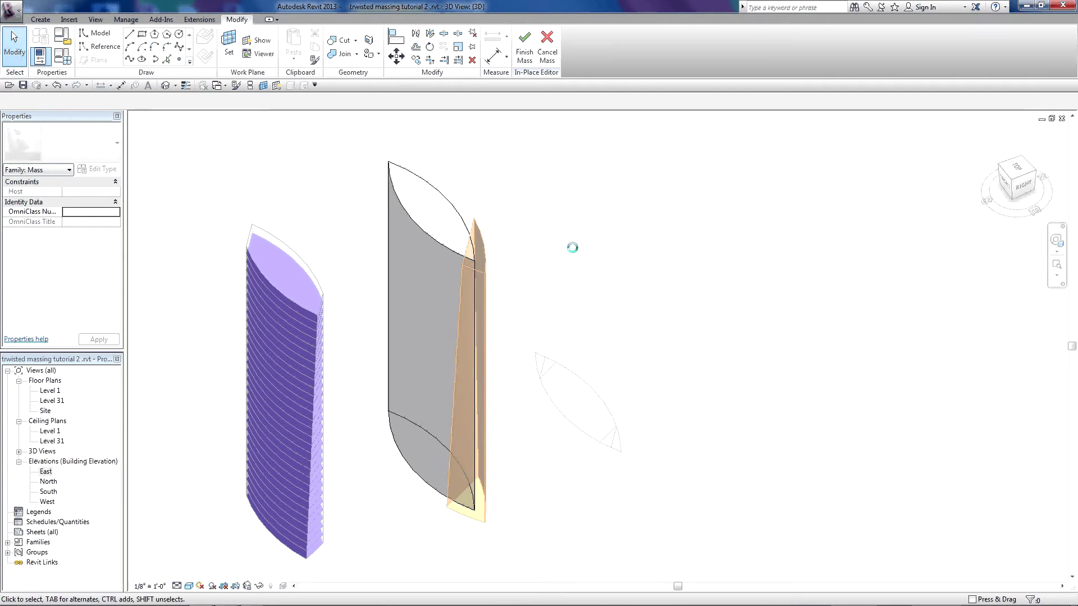
Use Cut Geometry so the void wedge cuts the grey lens tower.
{"action": "left_click", "coordinate": [341, 39]}
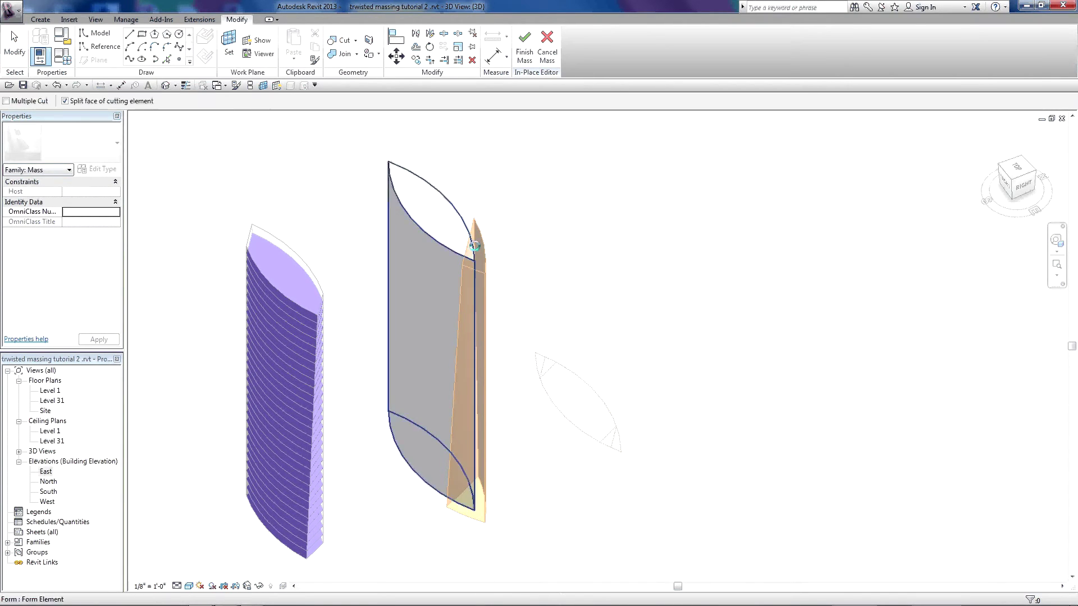
{"action": "left_click", "coordinate": [474, 246]}
{"action": "left_click", "coordinate": [477, 247]}
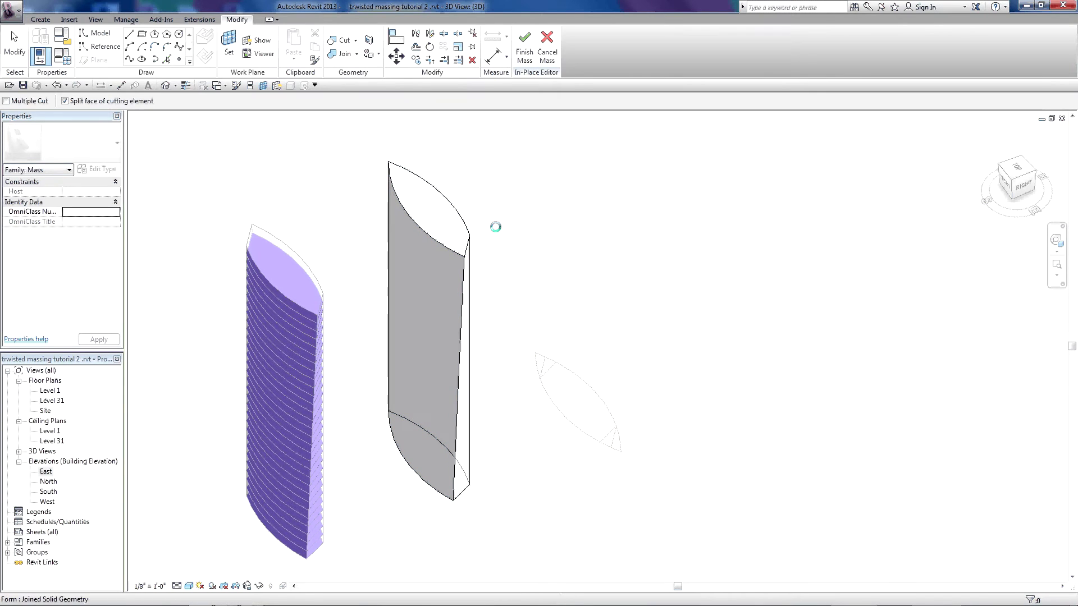
{"action": "key", "text": "Escape"}
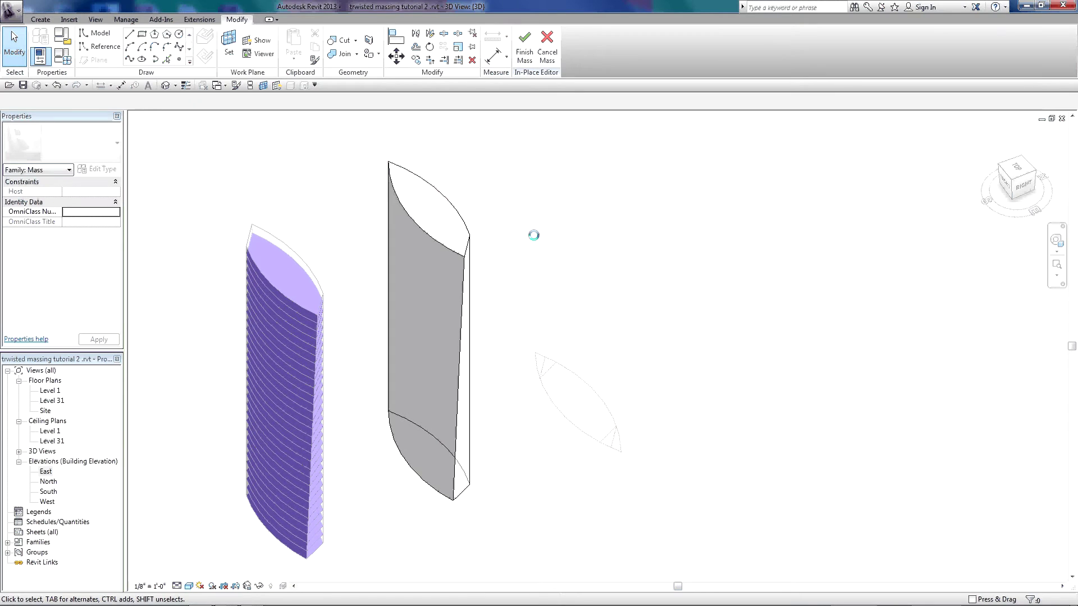
{"action": "scroll", "coordinate": [568, 344], "scroll_direction": "up", "scroll_amount": 2}
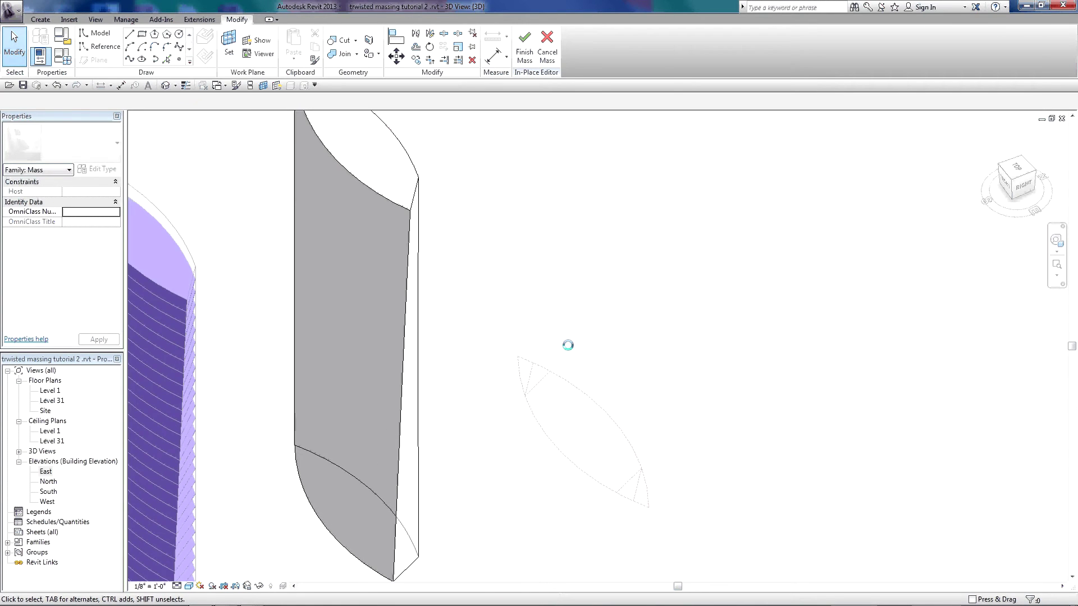
Trace the two upper lens tip arcs as model lines and trim their corner.
{"action": "left_click", "coordinate": [167, 59]}
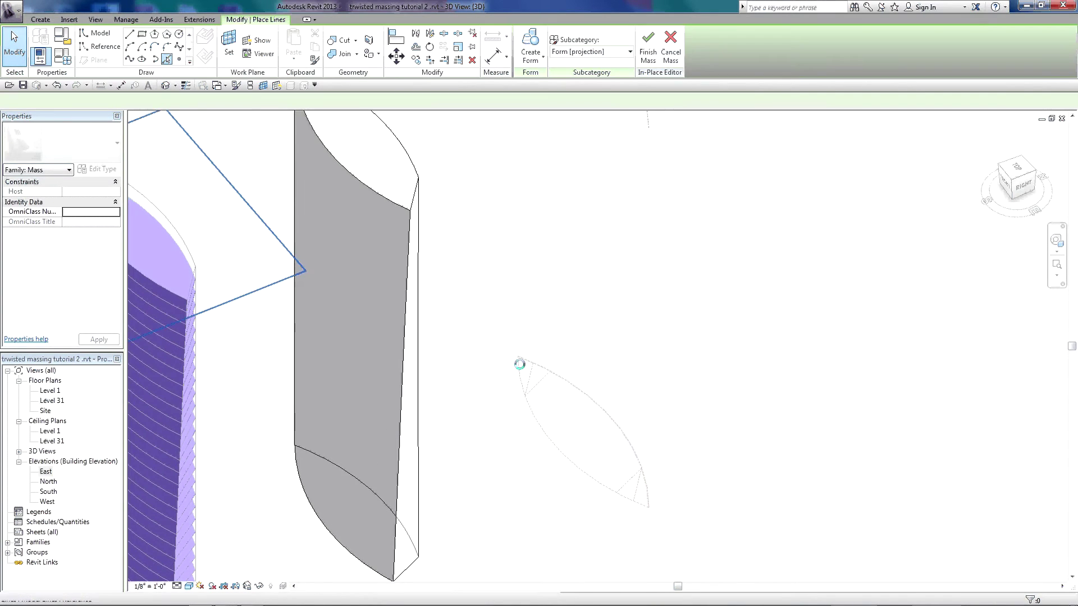
{"action": "scroll", "coordinate": [536, 432], "scroll_direction": "down", "scroll_amount": 3}
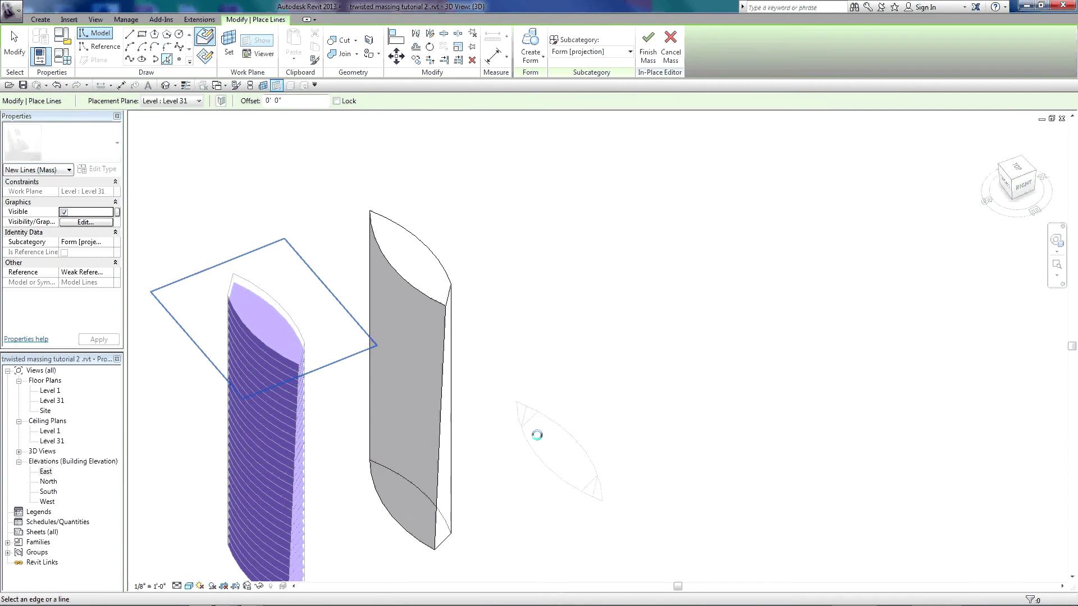
{"action": "scroll", "coordinate": [534, 438], "scroll_direction": "up", "scroll_amount": 3}
{"action": "scroll", "coordinate": [531, 453], "scroll_direction": "down", "scroll_amount": 1}
{"action": "left_click", "coordinate": [530, 453]}
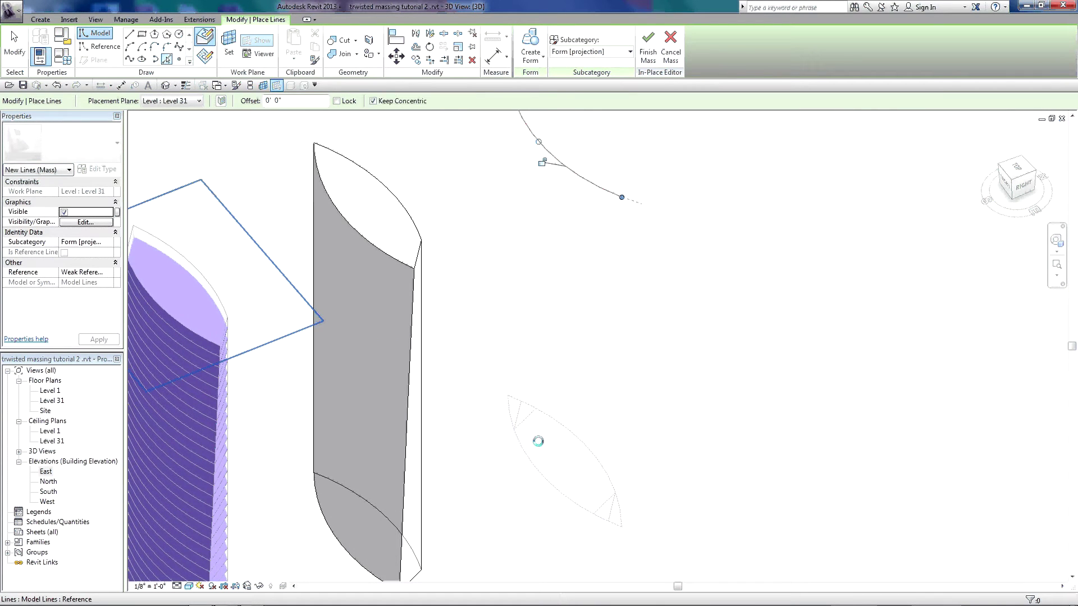
{"action": "left_click", "coordinate": [517, 413]}
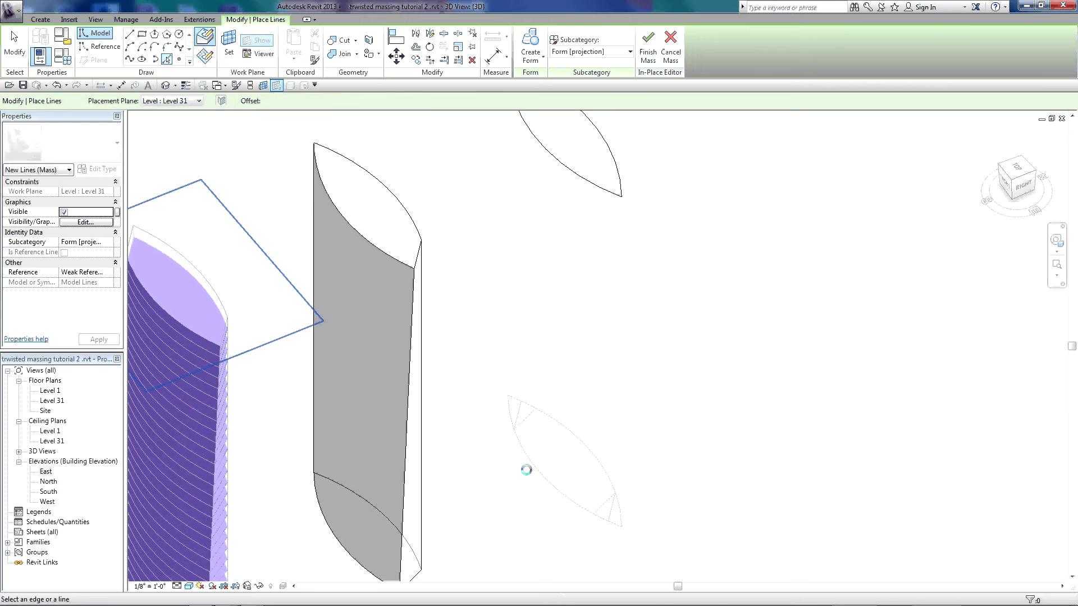
{"action": "scroll", "coordinate": [524, 469], "scroll_direction": "down", "scroll_amount": 1}
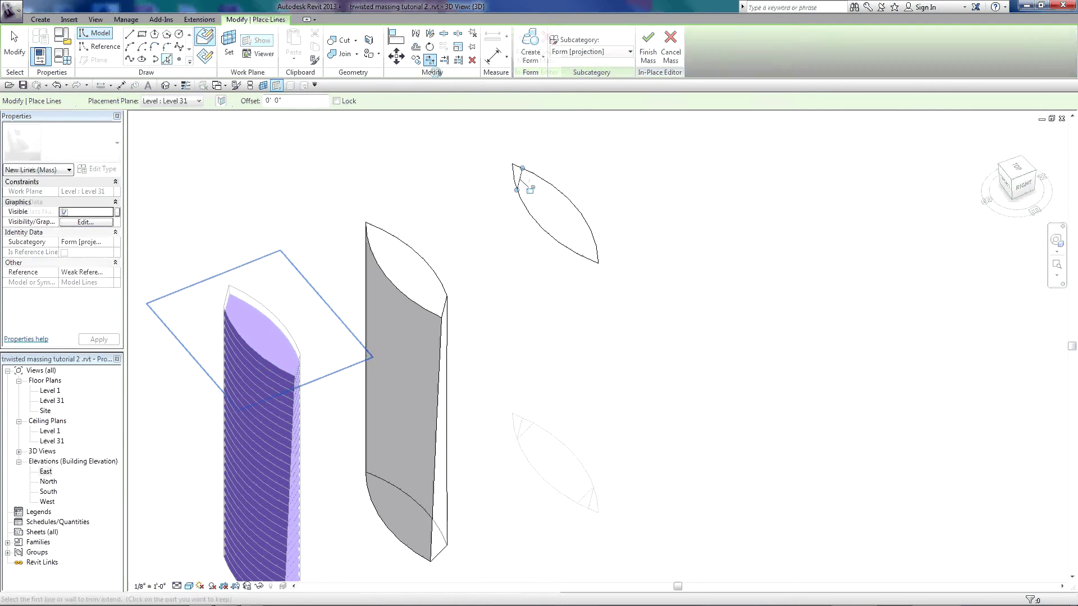
{"action": "key", "text": "Escape"}
{"action": "key", "text": "Escape"}
{"action": "left_click", "coordinate": [515, 169]}
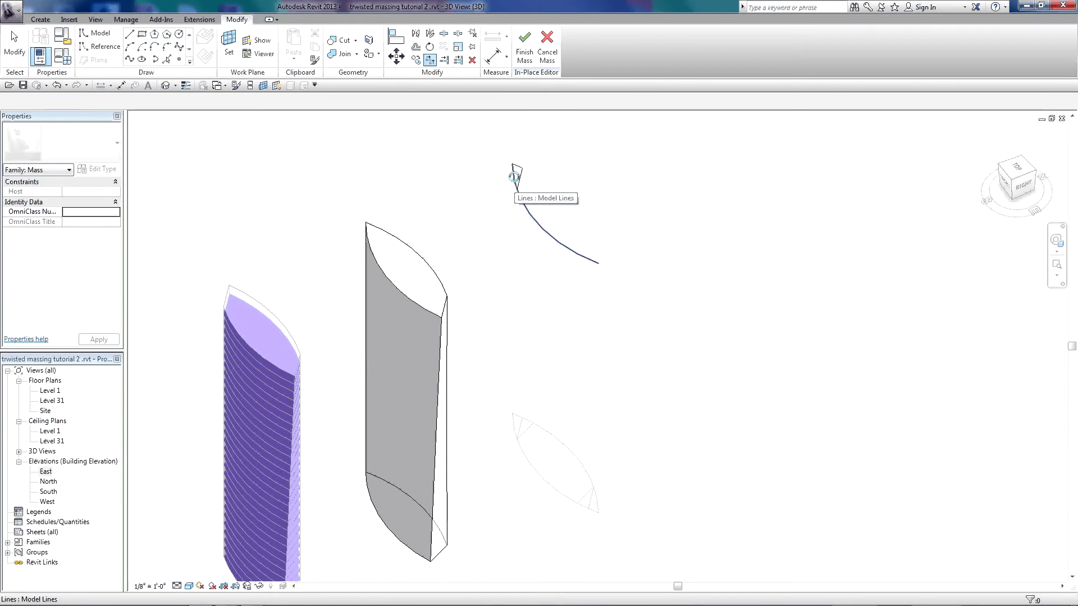
{"action": "left_click", "coordinate": [511, 181]}
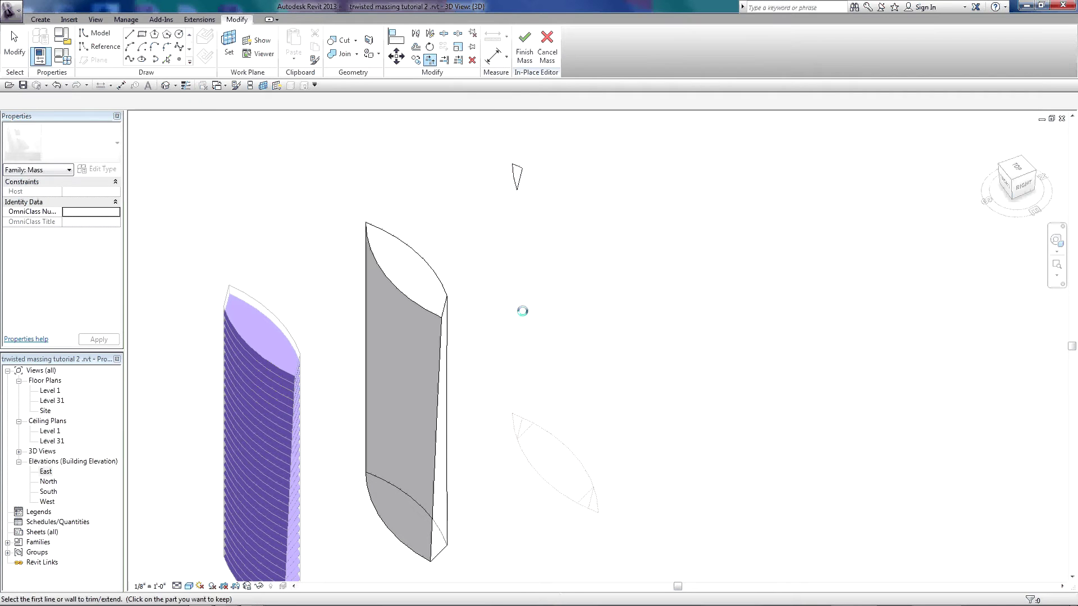
Trace the lower lens tip edge and arc as model lines on Level 1.
{"action": "left_click", "coordinate": [228, 45]}
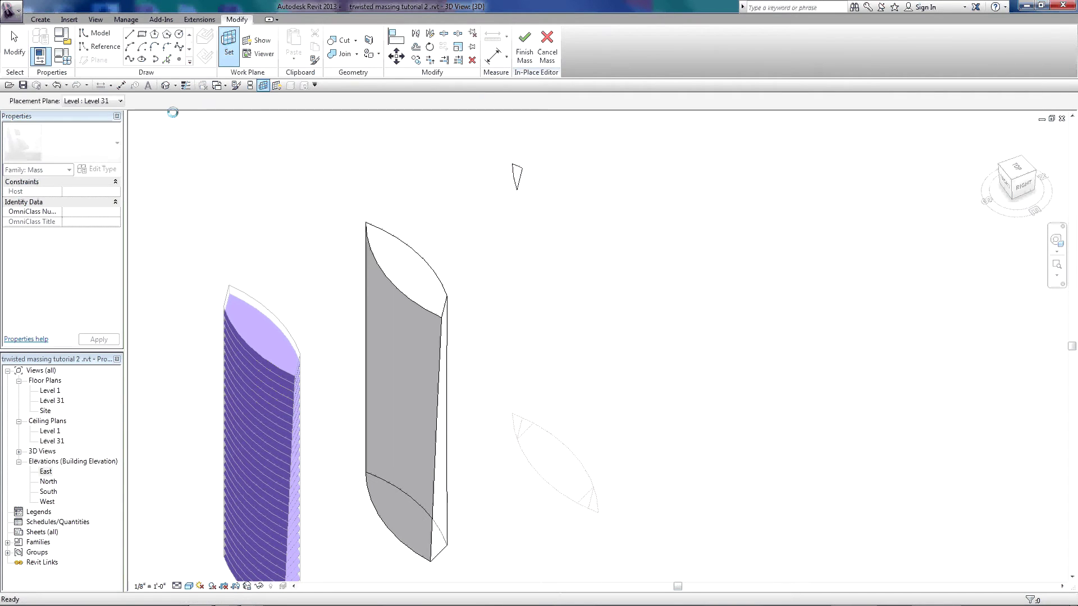
{"action": "left_click", "coordinate": [119, 101]}
{"action": "key", "text": "Escape"}
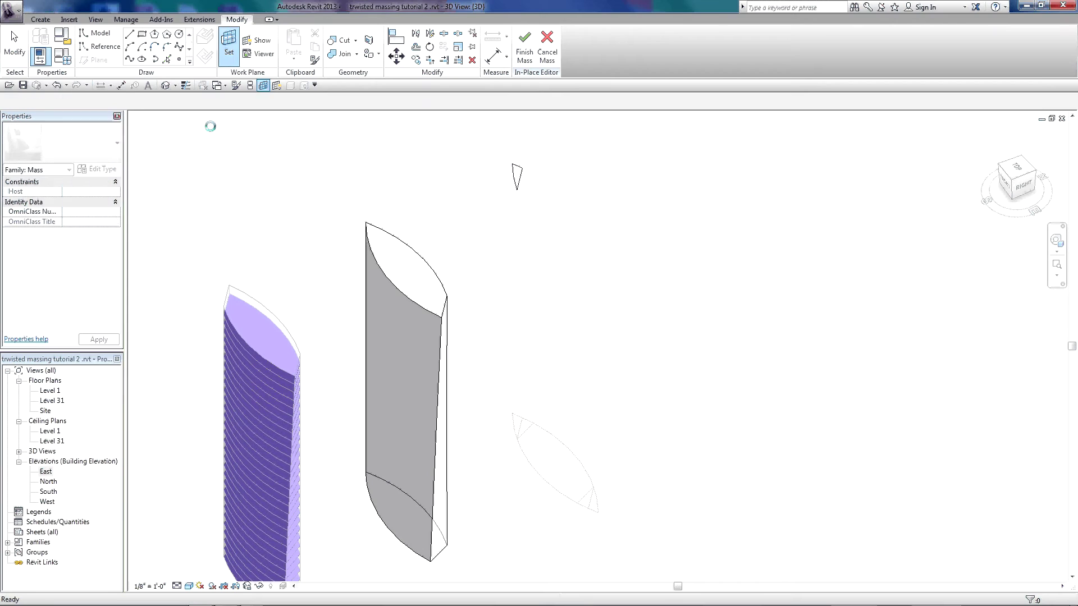
{"action": "left_click", "coordinate": [166, 58]}
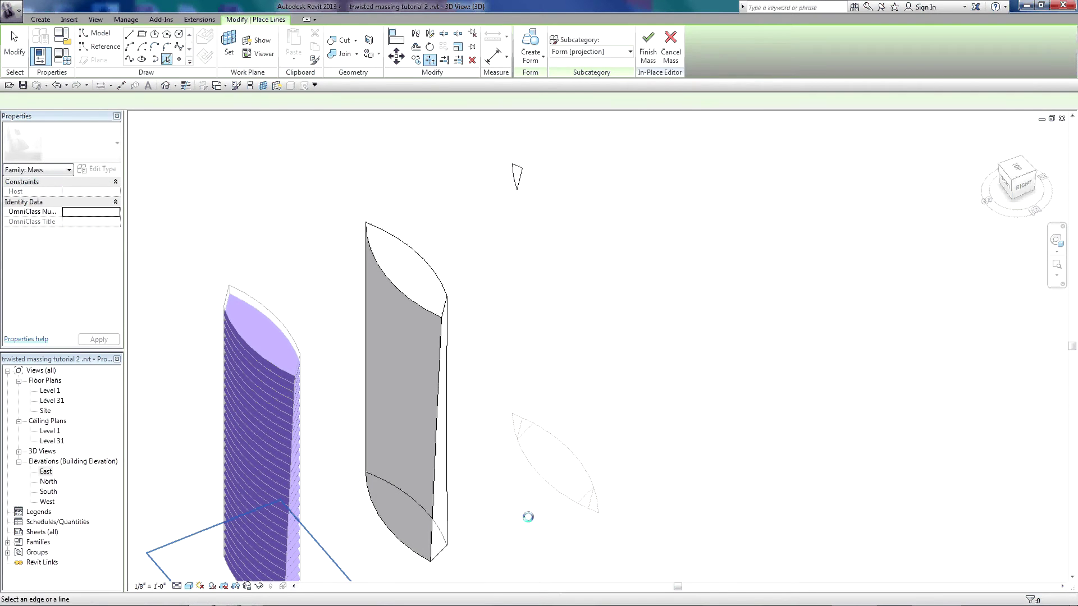
{"action": "left_click", "coordinate": [528, 431]}
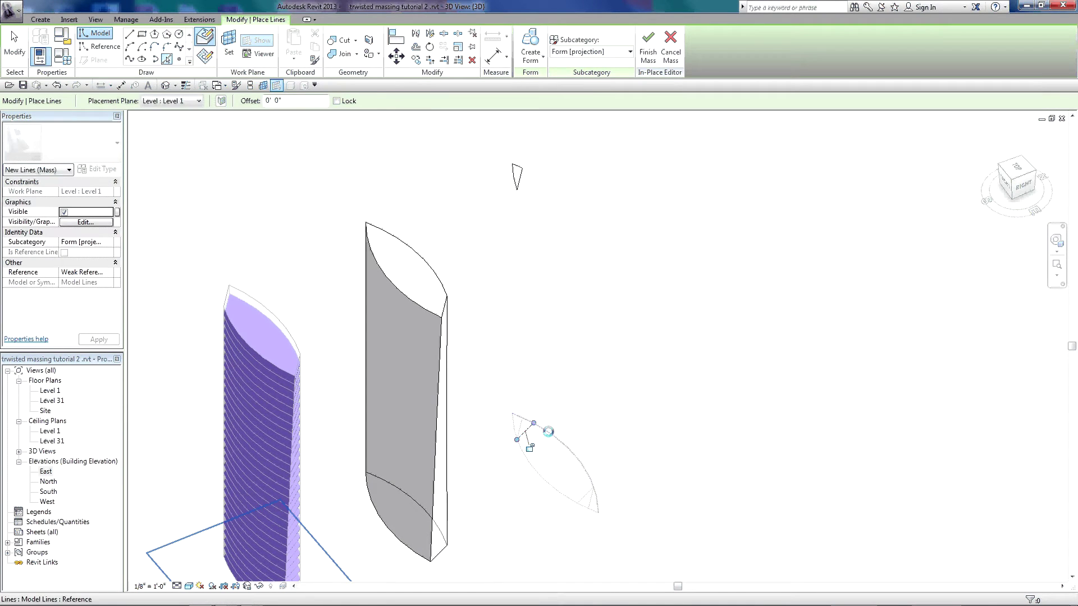
{"action": "left_click", "coordinate": [536, 471]}
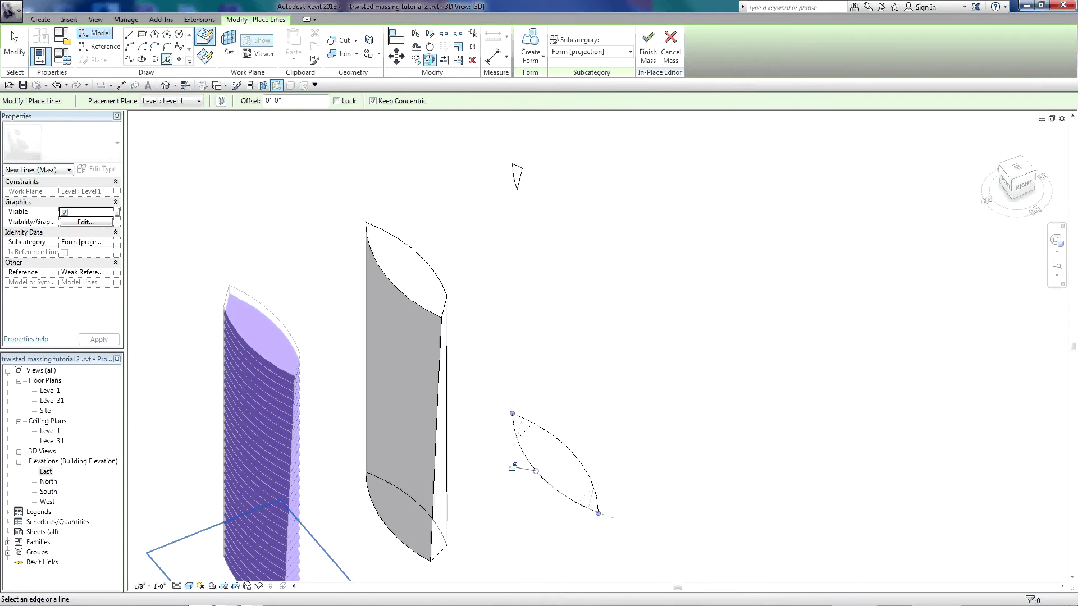
{"action": "key", "text": "Escape"}
{"action": "key", "text": "Escape"}
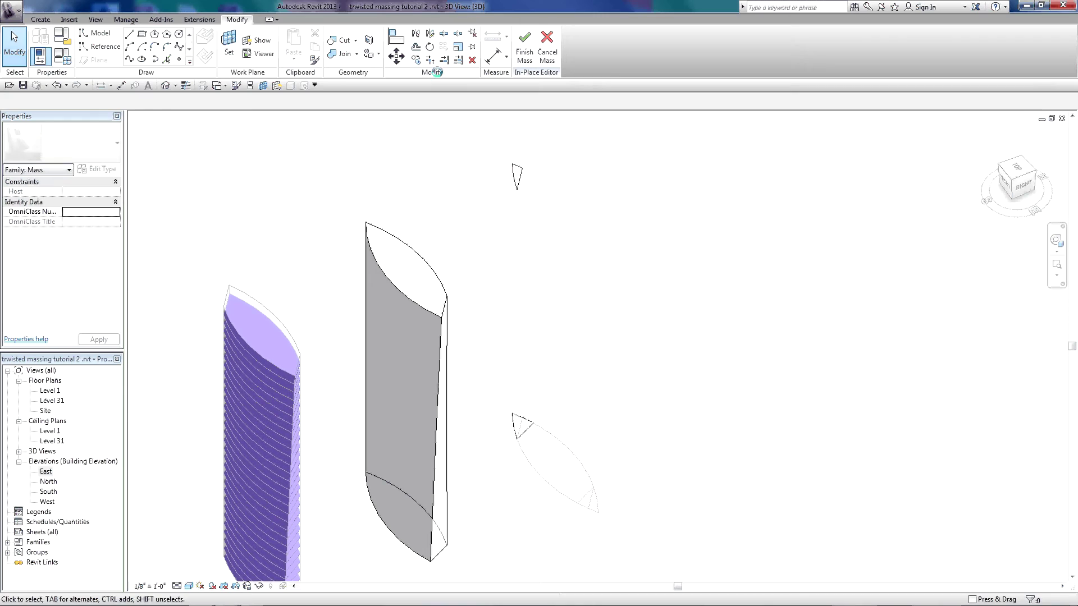
Offset both tip triangles' lines outward by 10' 0" and window-select all six lines.
{"action": "left_click", "coordinate": [415, 46]}
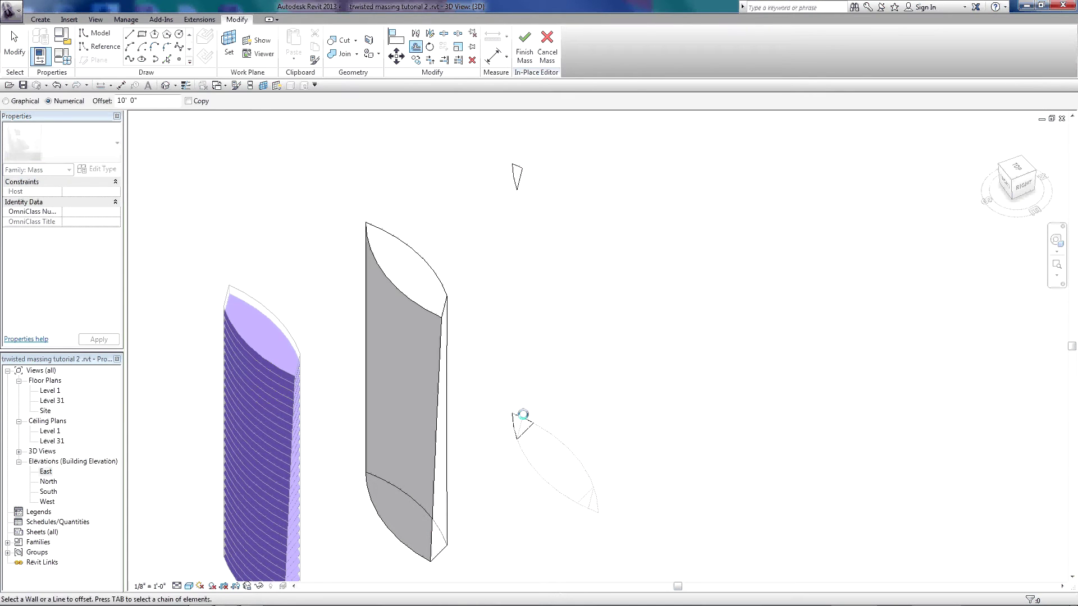
{"action": "left_click", "coordinate": [512, 421]}
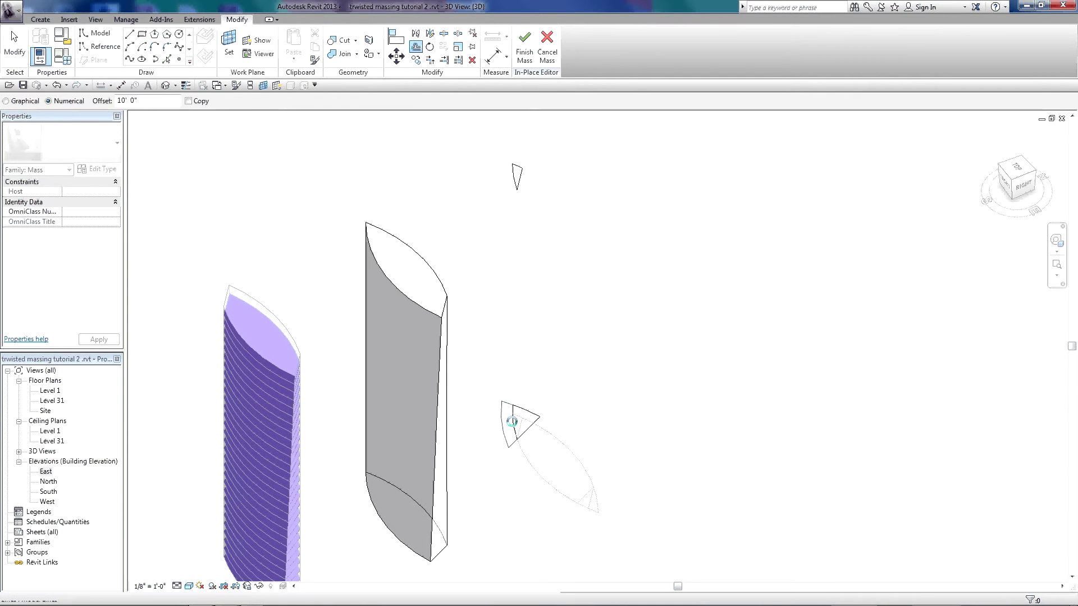
{"action": "left_click", "coordinate": [513, 173]}
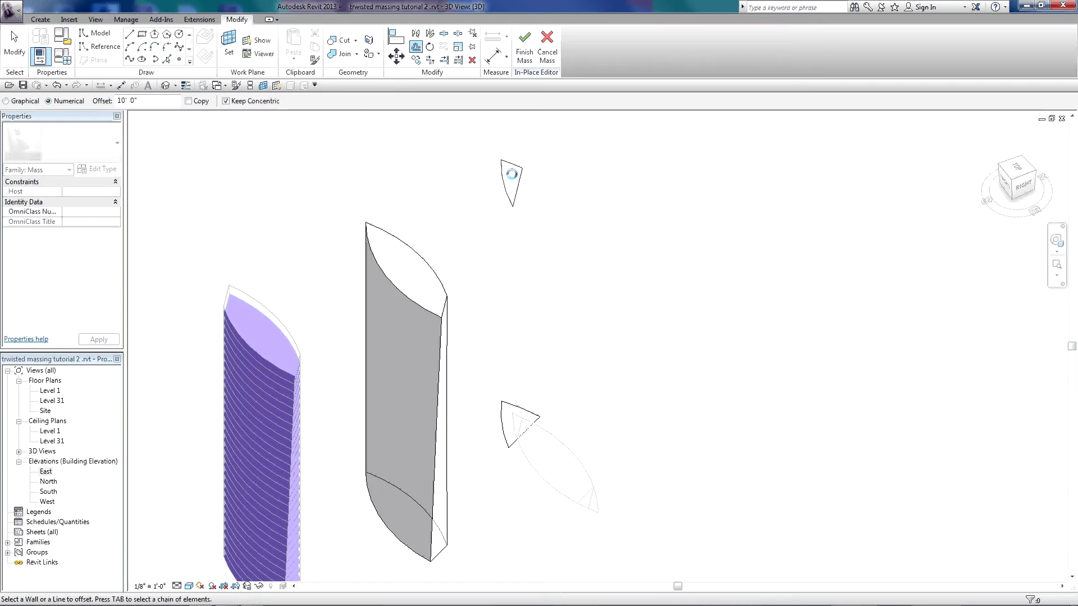
{"action": "left_click", "coordinate": [512, 163]}
{"action": "key", "text": "Escape"}
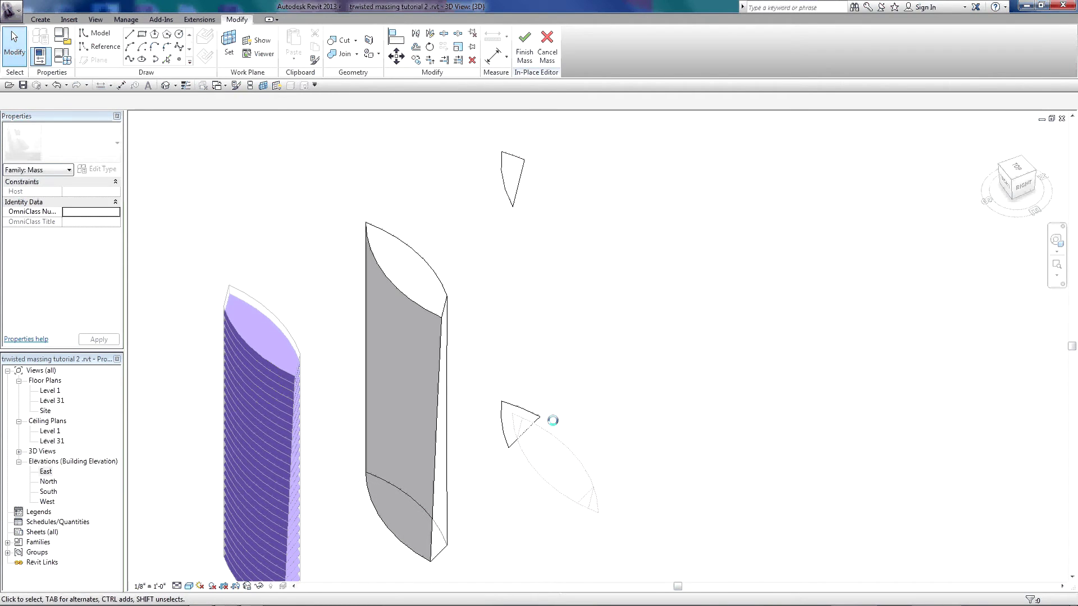
{"action": "scroll", "coordinate": [547, 417], "scroll_direction": "up", "scroll_amount": 1}
{"action": "scroll", "coordinate": [539, 464], "scroll_direction": "down", "scroll_amount": 2}
{"action": "left_click_drag", "start_coordinate": [499, 493], "coordinate": [567, 220]}
Move the six selected wedge lines 150' with MV.
{"action": "key", "text": "m"}
{"action": "key", "text": "v"}
{"action": "left_click", "coordinate": [667, 318]}
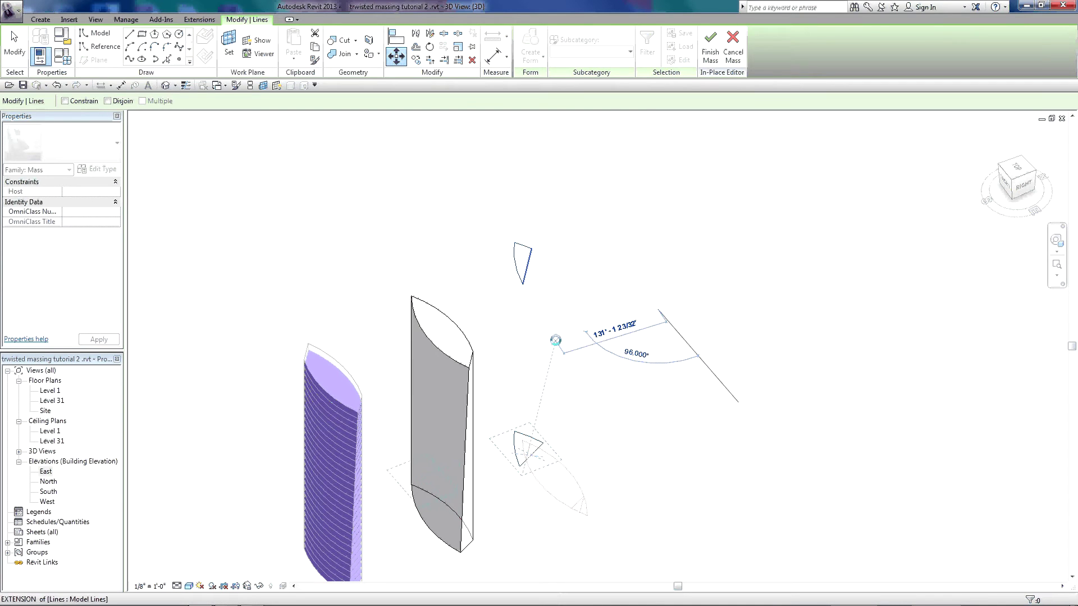
{"action": "type", "text": "1"}
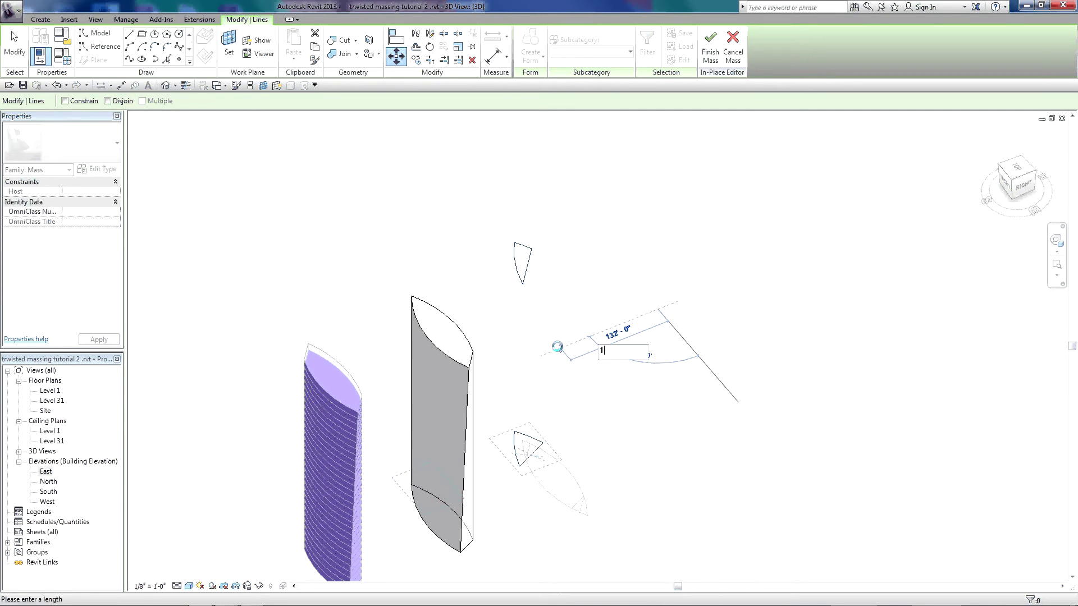
{"action": "type", "text": "50'"}
{"action": "key", "text": "Return"}
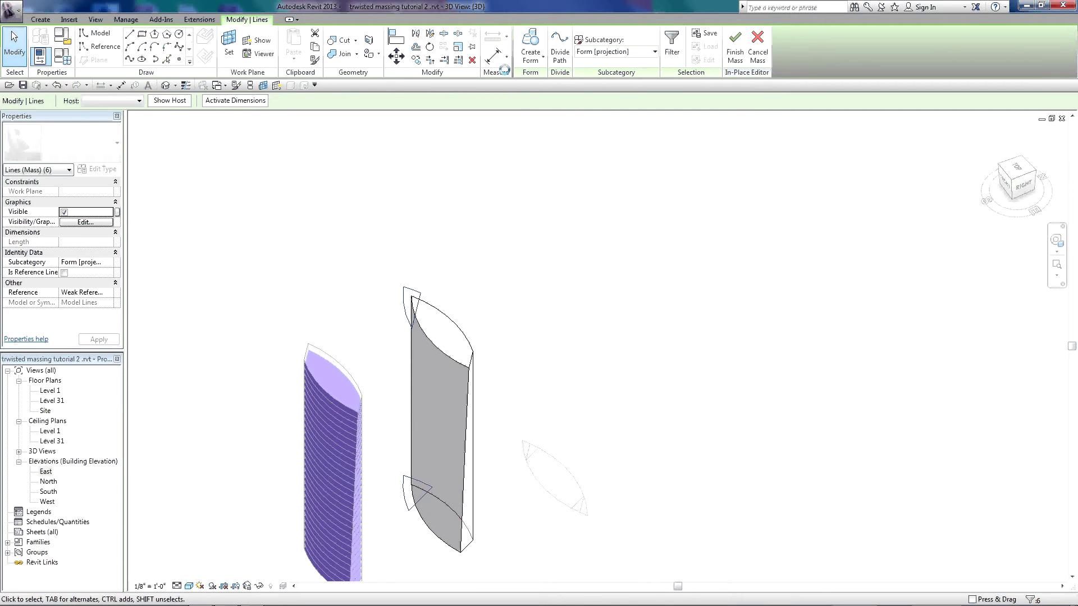
Turn the moved wedge outlines into a solid form and orbit to inspect it.
{"action": "left_click", "coordinate": [530, 56]}
{"action": "left_click", "coordinate": [542, 92]}
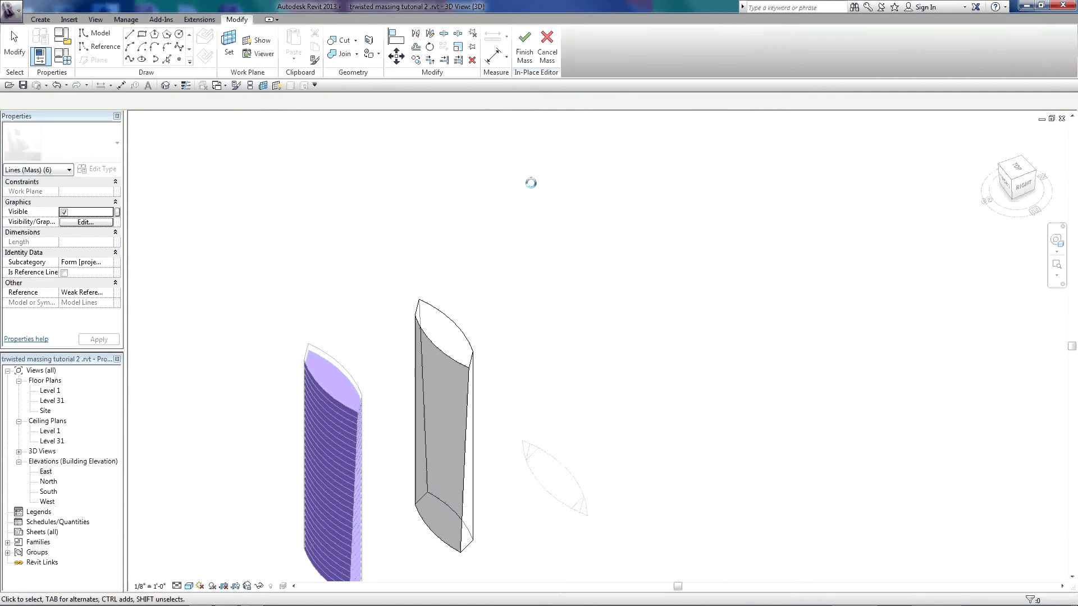
{"action": "middle_click_drag", "start_coordinate": [530, 322], "coordinate": [581, 360], "text": "shift"}
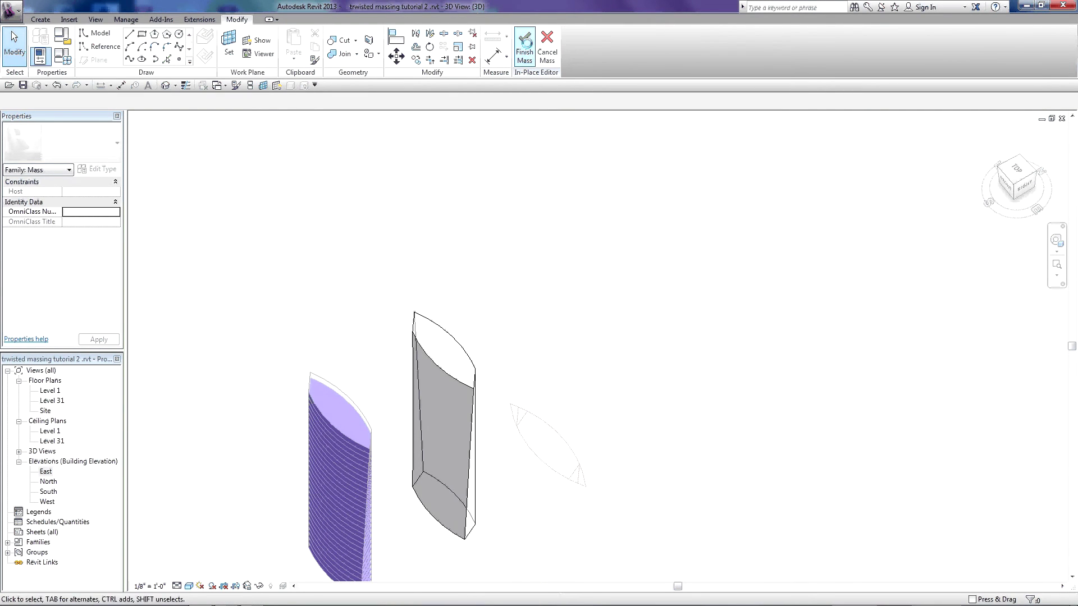
Finish the in-place mass and select the grey twisted mass.
{"action": "left_click", "coordinate": [525, 45]}
{"action": "middle_click_drag", "start_coordinate": [535, 203], "coordinate": [549, 173]}
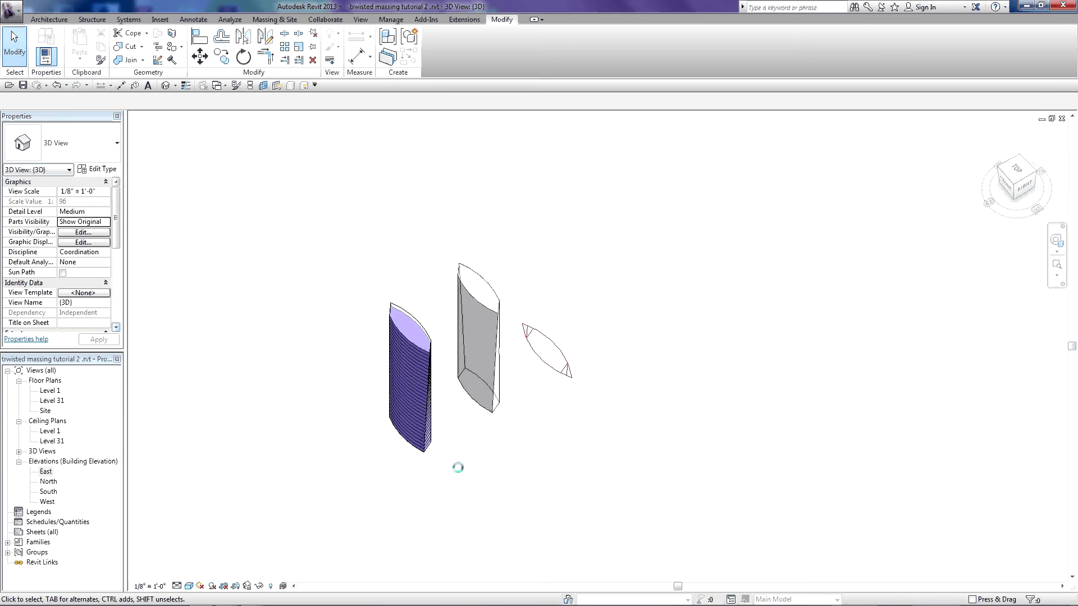
{"action": "middle_click_drag", "start_coordinate": [457, 469], "coordinate": [485, 319]}
{"action": "left_click", "coordinate": [487, 320]}
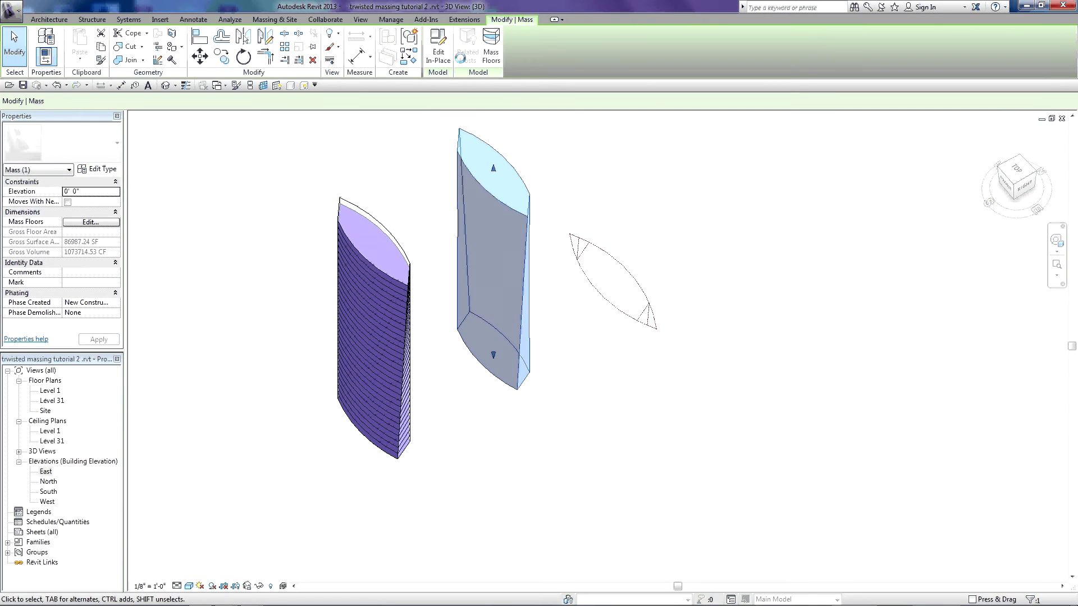
Add mass floors at Levels 1 through 31 to the grey mass and view from above.
{"action": "left_click", "coordinate": [498, 50]}
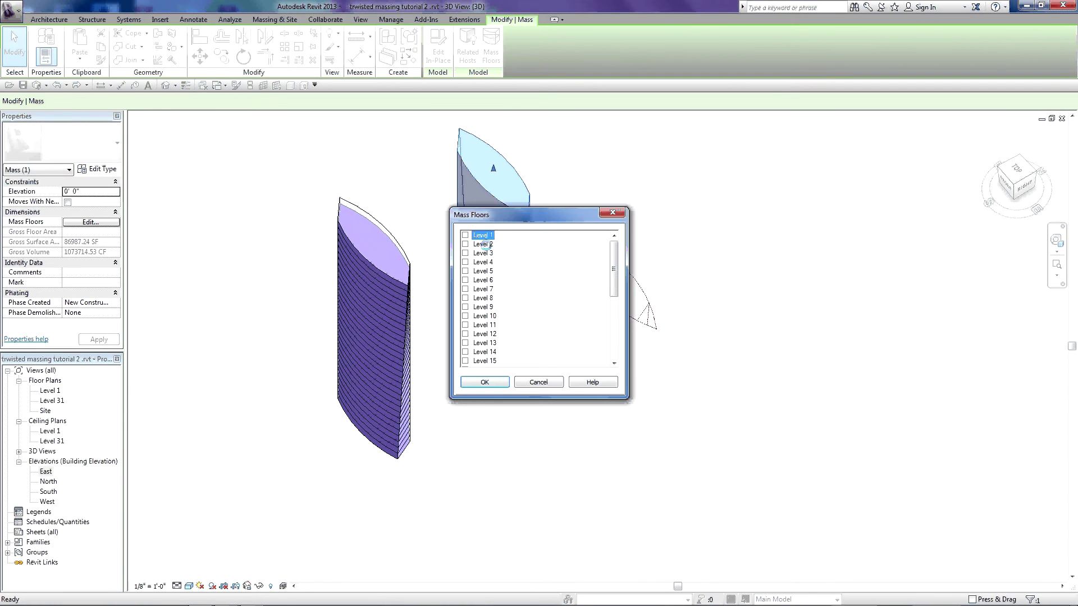
{"action": "left_click_drag", "start_coordinate": [613, 269], "coordinate": [615, 334]}
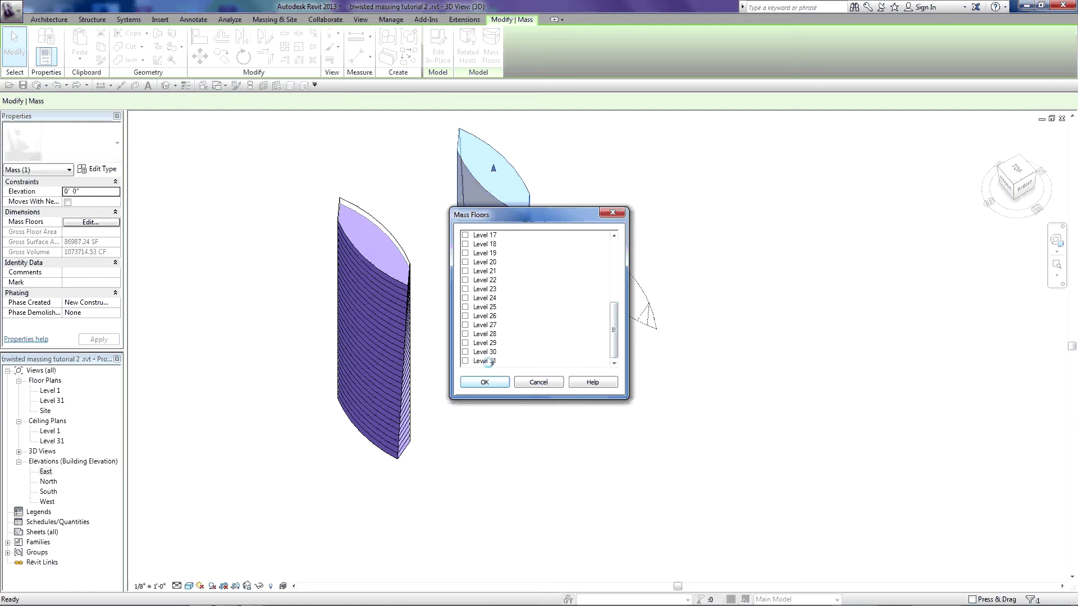
{"action": "left_click", "coordinate": [484, 361], "text": "shift"}
{"action": "left_click", "coordinate": [465, 360]}
{"action": "left_click", "coordinate": [484, 381]}
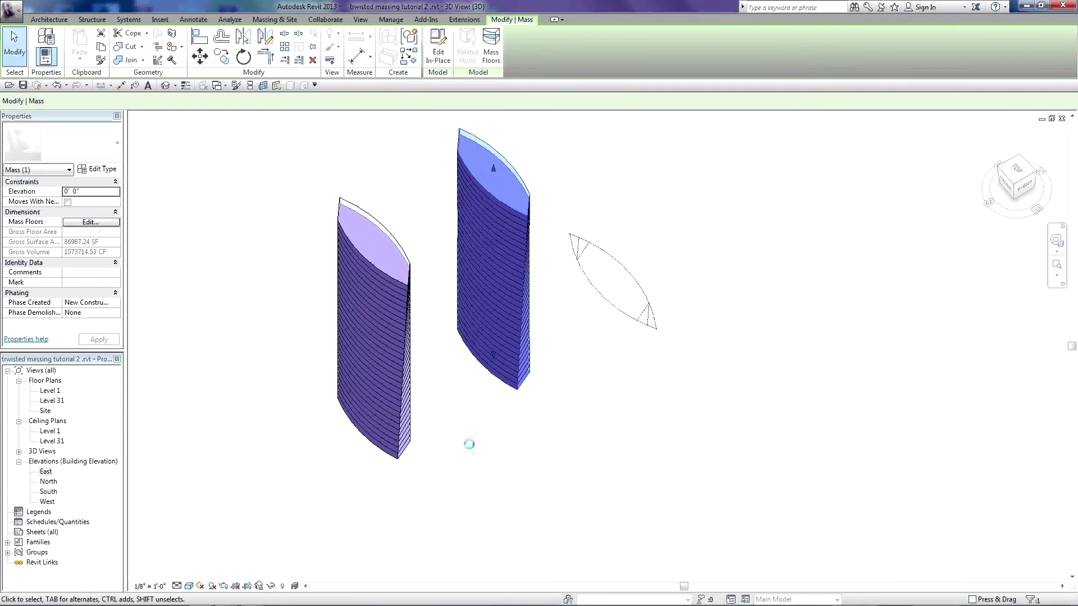
{"action": "left_click", "coordinate": [472, 448]}
{"action": "left_click", "coordinate": [1016, 170]}
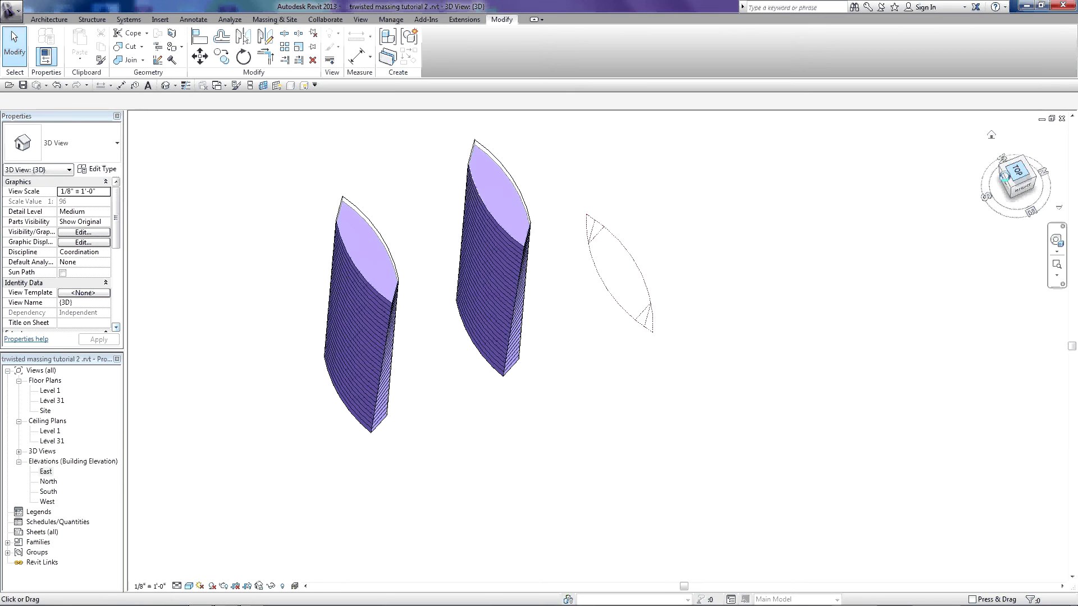
{"action": "scroll", "coordinate": [658, 311], "scroll_direction": "up", "scroll_amount": 3}
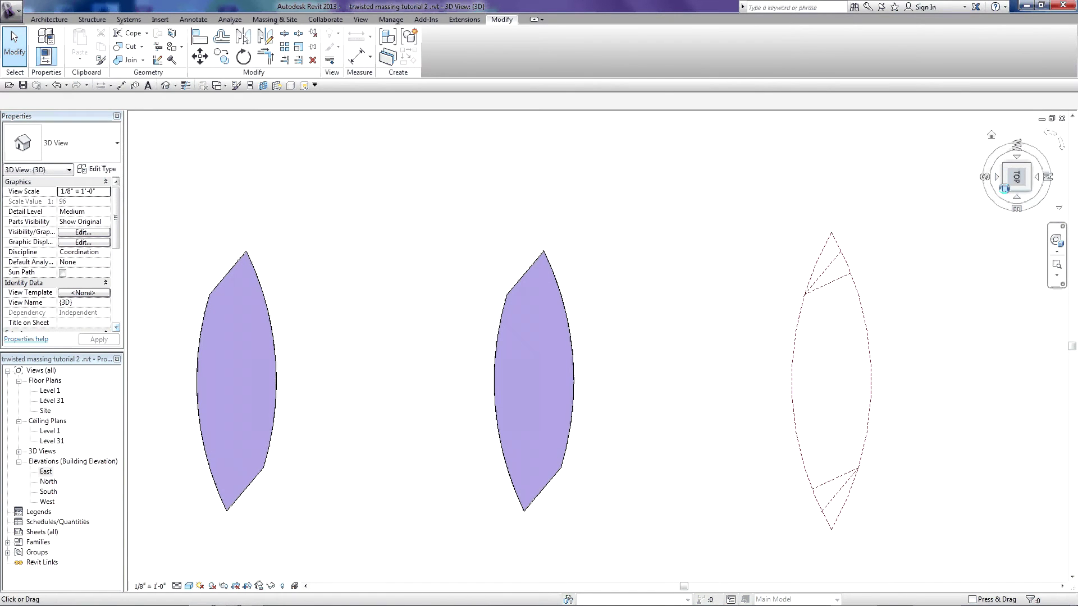
{"action": "left_click", "coordinate": [271, 330]}
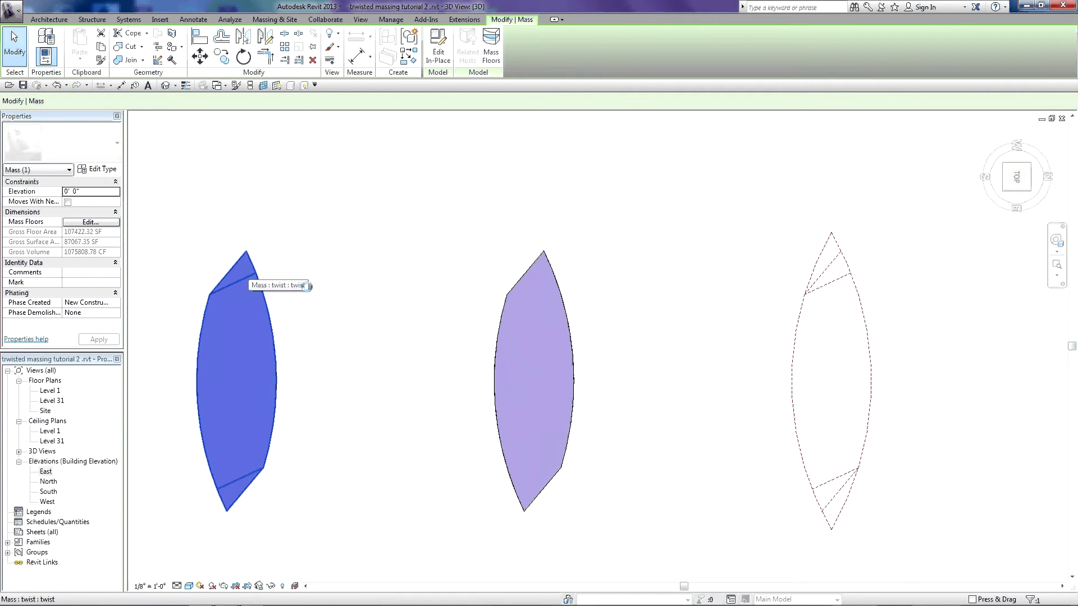
{"action": "left_click", "coordinate": [496, 351]}
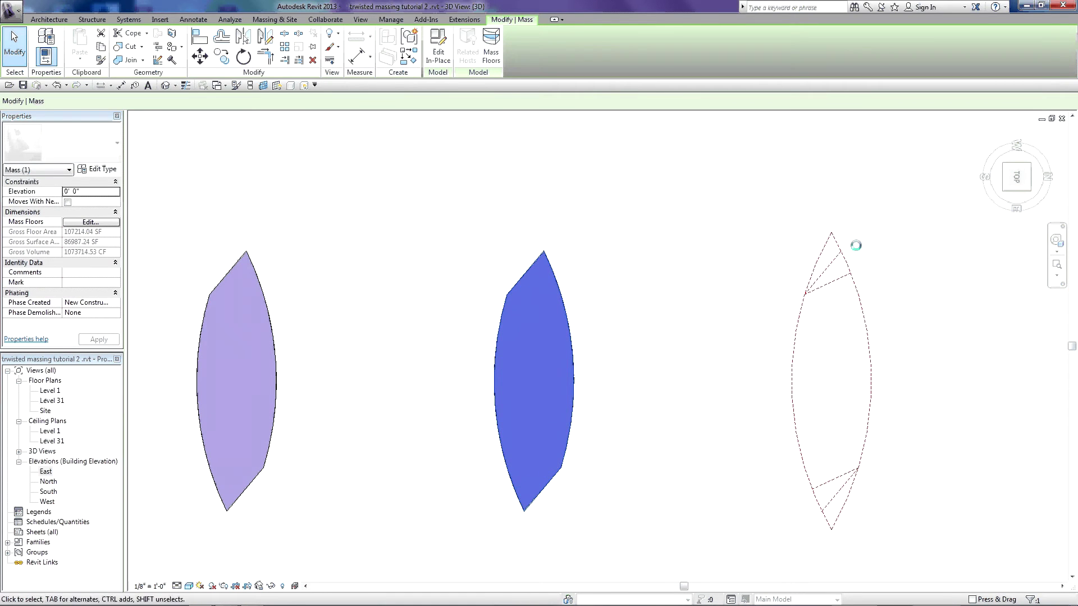
{"action": "left_click", "coordinate": [605, 219]}
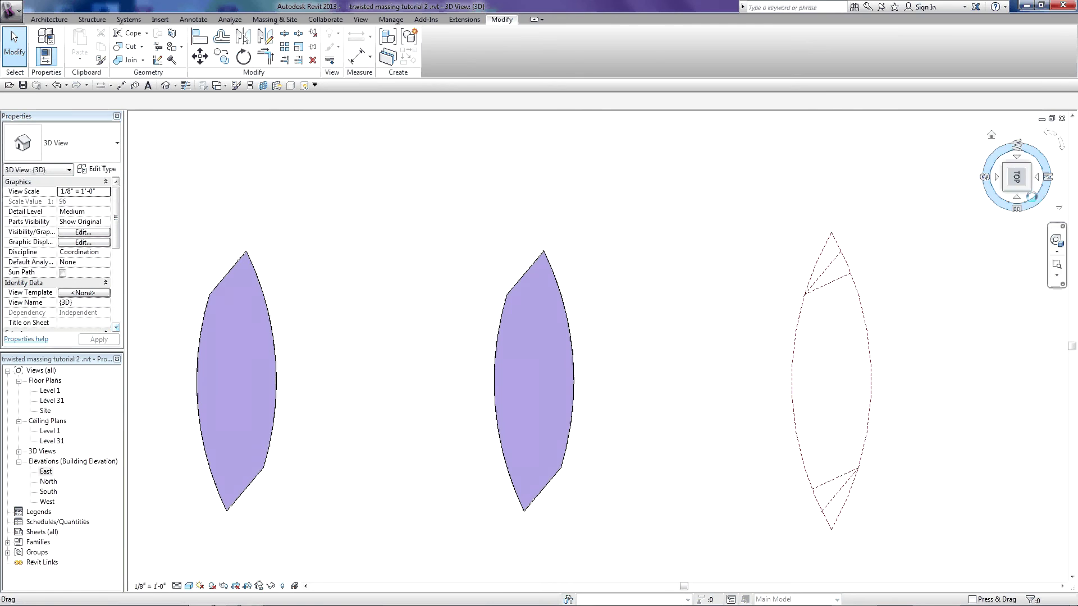
{"action": "left_click", "coordinate": [1003, 177]}
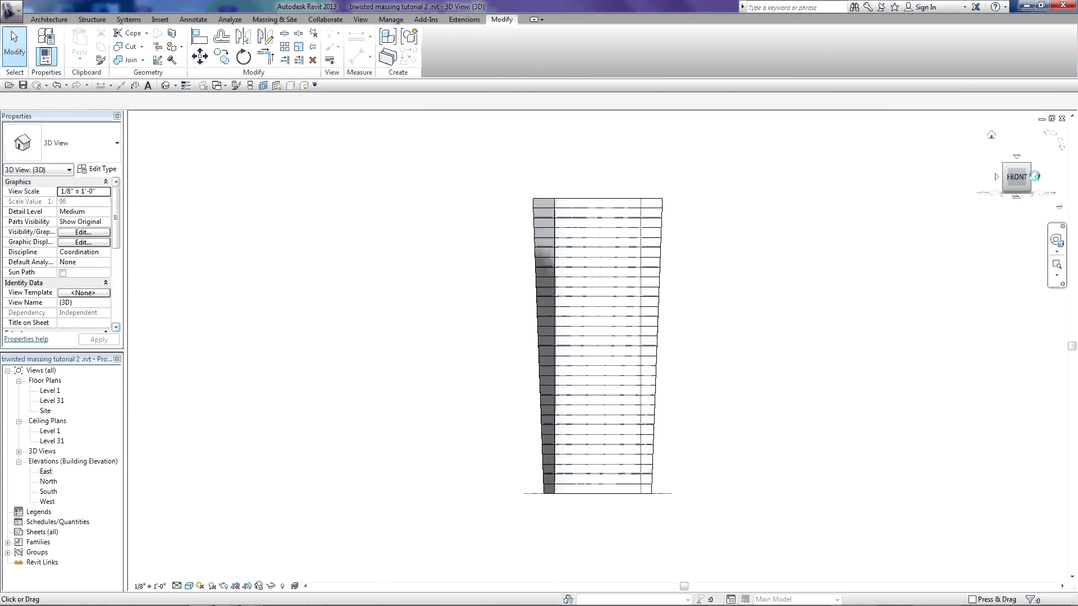
{"action": "left_click", "coordinate": [1037, 176]}
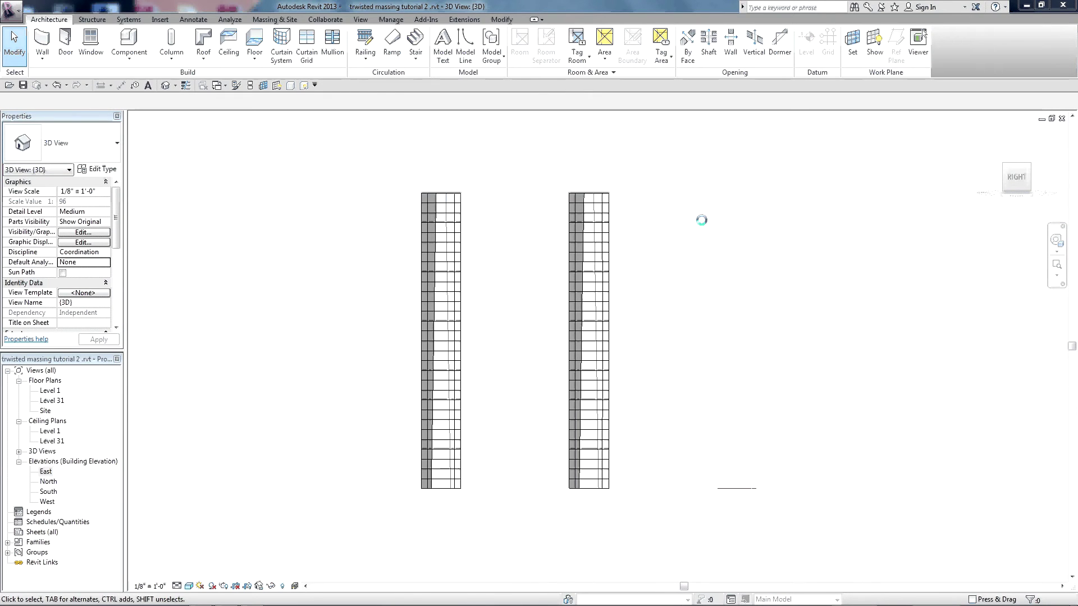
{"action": "left_click", "coordinate": [1004, 165]}
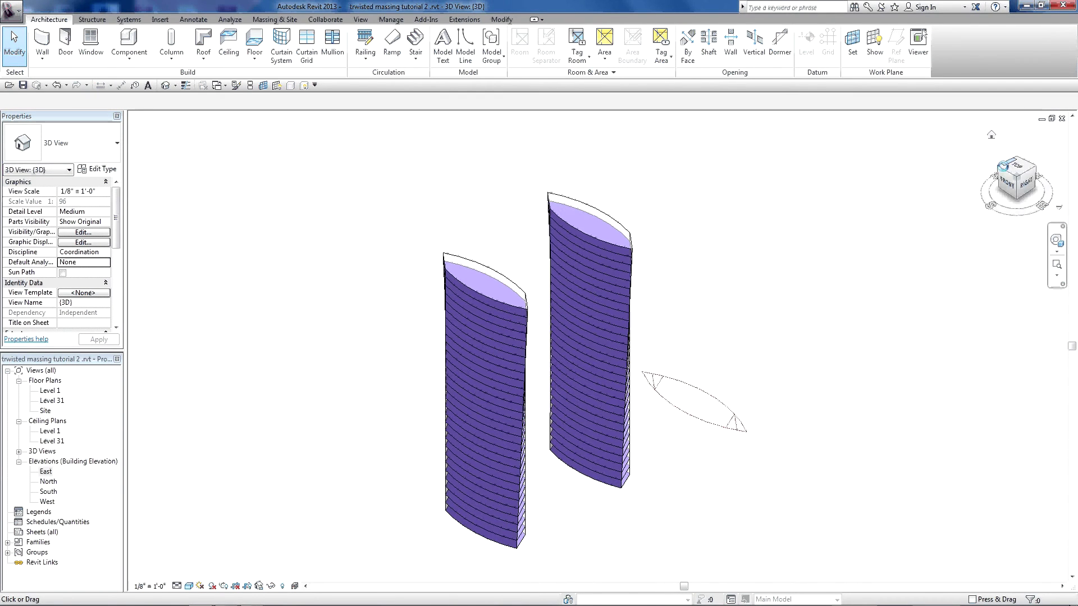
{"action": "scroll", "coordinate": [547, 514], "scroll_direction": "up", "scroll_amount": 2}
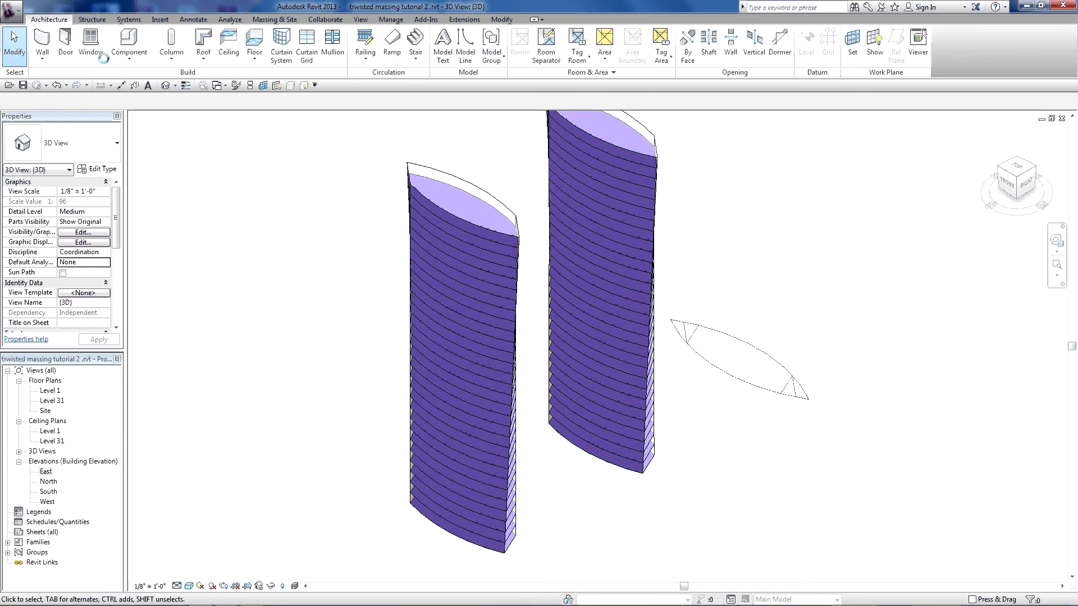
Start an architectural floor on Level 17 with the work plane displayed.
{"action": "left_click", "coordinate": [254, 58]}
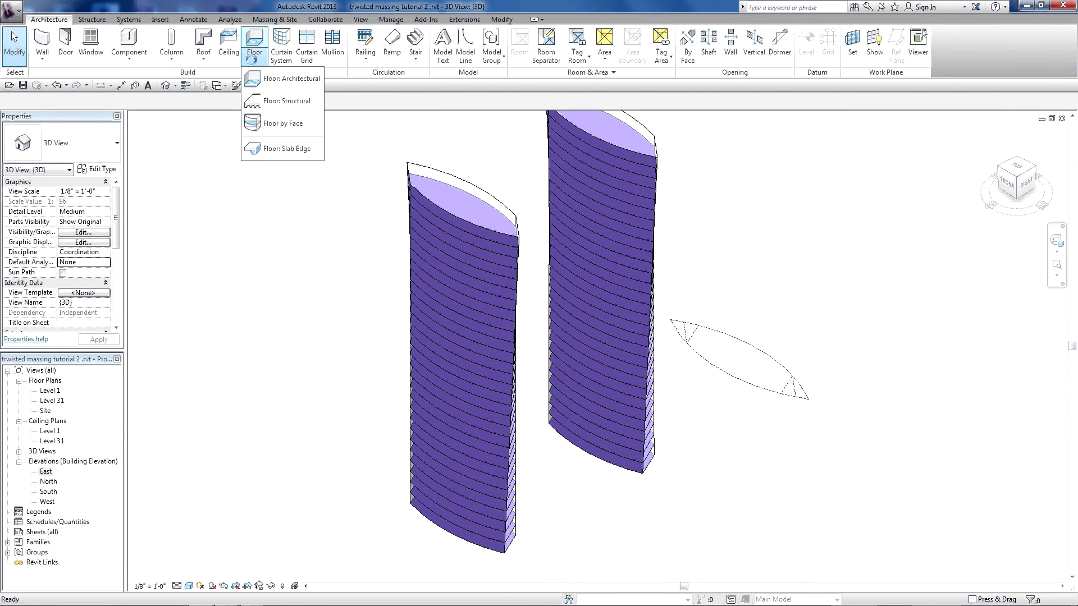
{"action": "left_click", "coordinate": [287, 80]}
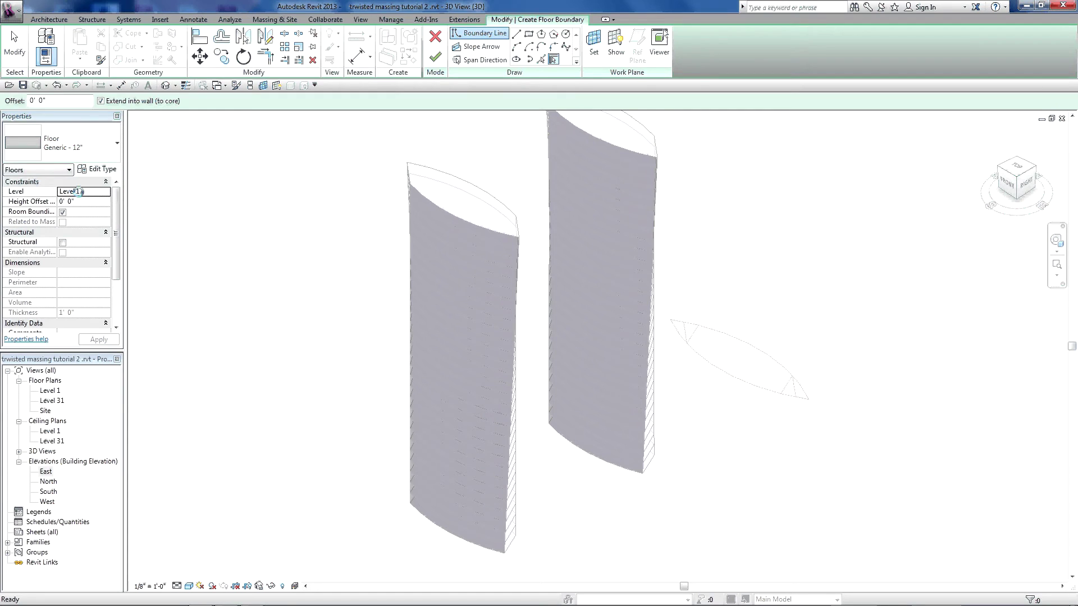
{"action": "left_click", "coordinate": [78, 192]}
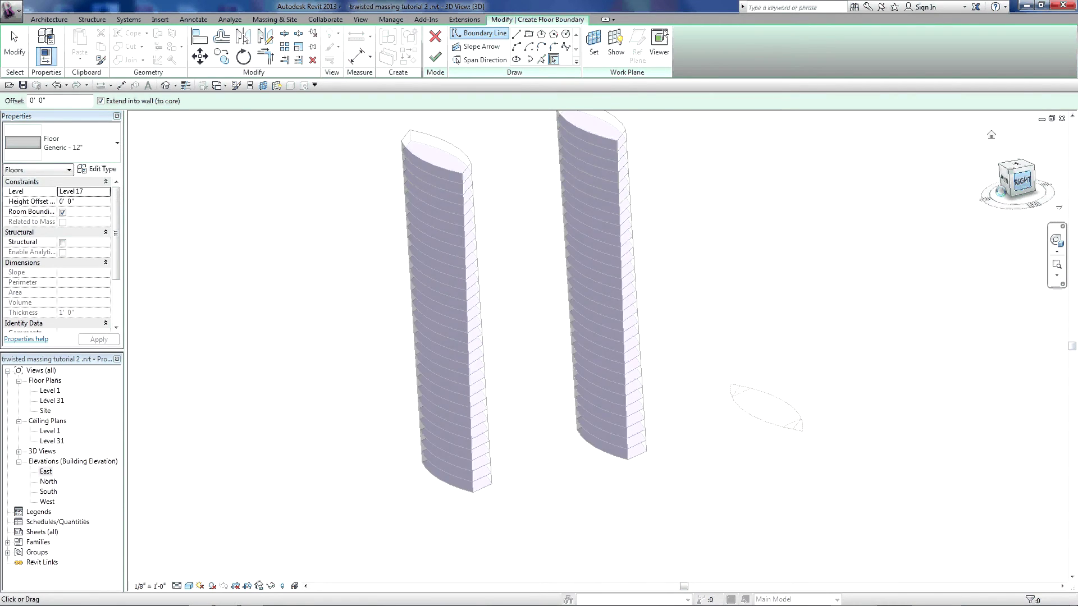
{"action": "scroll", "coordinate": [628, 277], "scroll_direction": "down", "scroll_amount": 2}
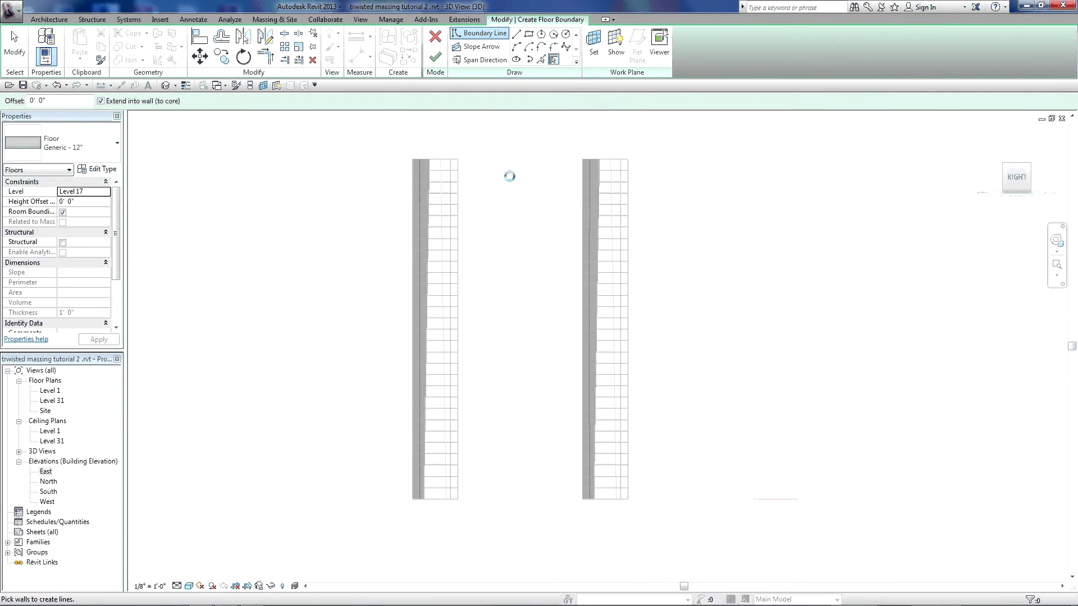
{"action": "left_click", "coordinate": [616, 45]}
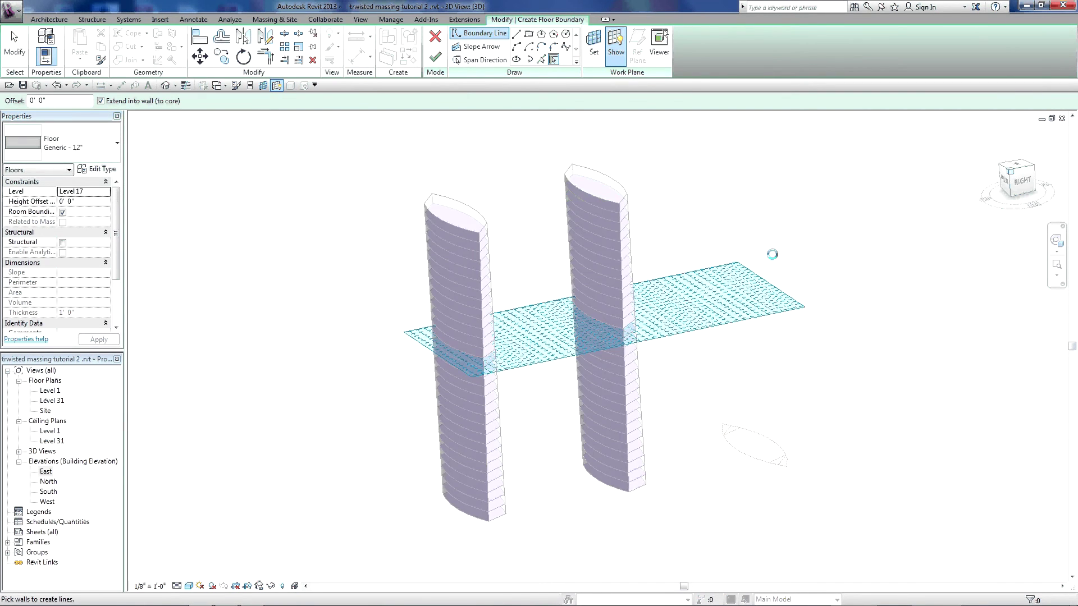
{"action": "scroll", "coordinate": [547, 442], "scroll_direction": "up", "scroll_amount": 5}
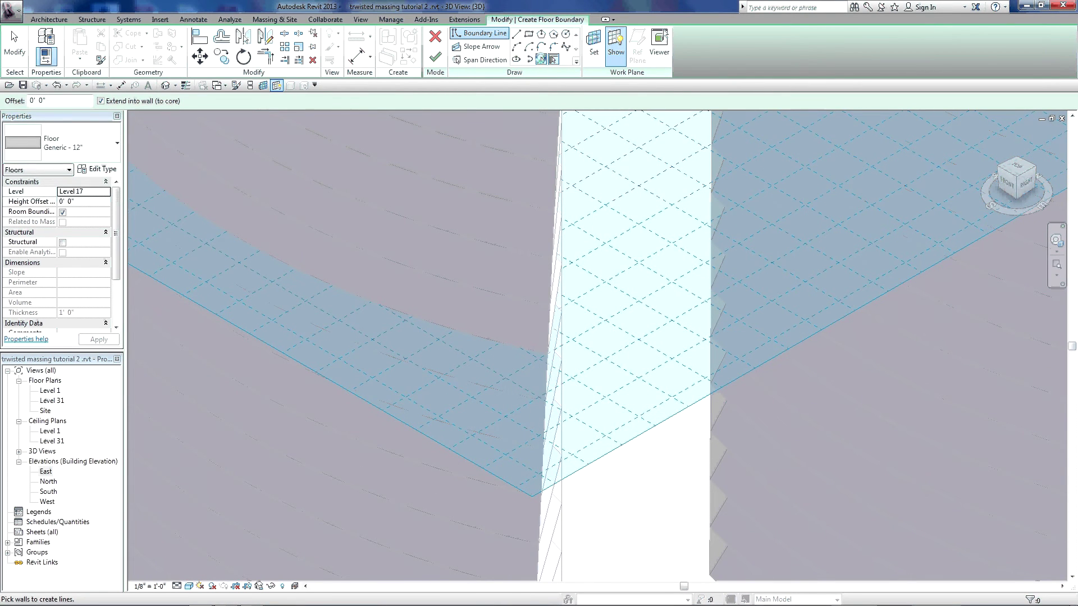
Pick the left tower's chained mass floor edges as the lens-shaped floor boundary.
{"action": "left_click", "coordinate": [541, 60]}
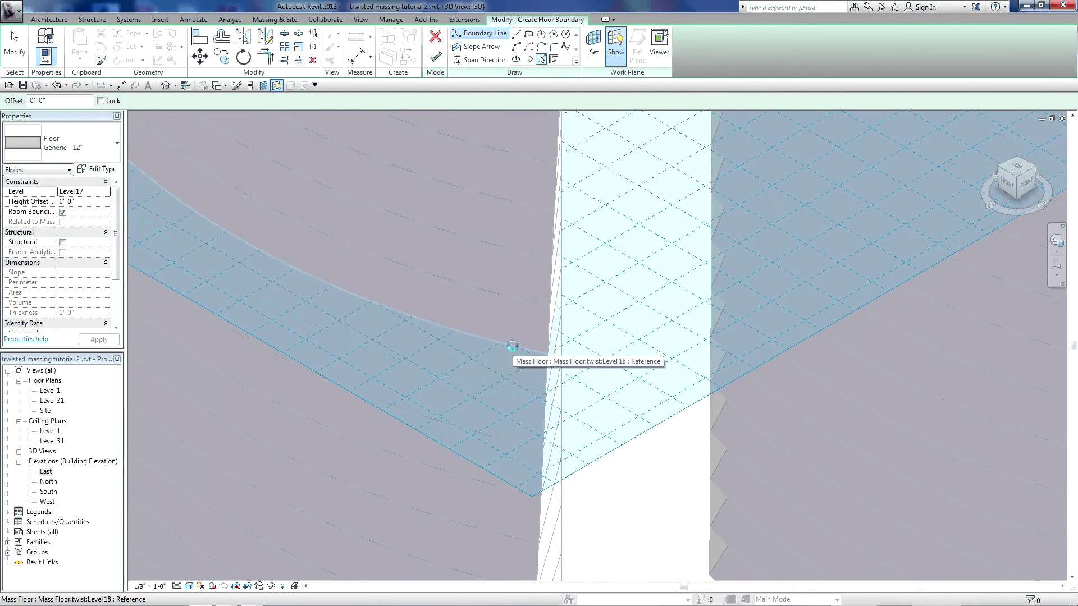
{"action": "key", "text": "Tab"}
{"action": "left_click", "coordinate": [512, 344]}
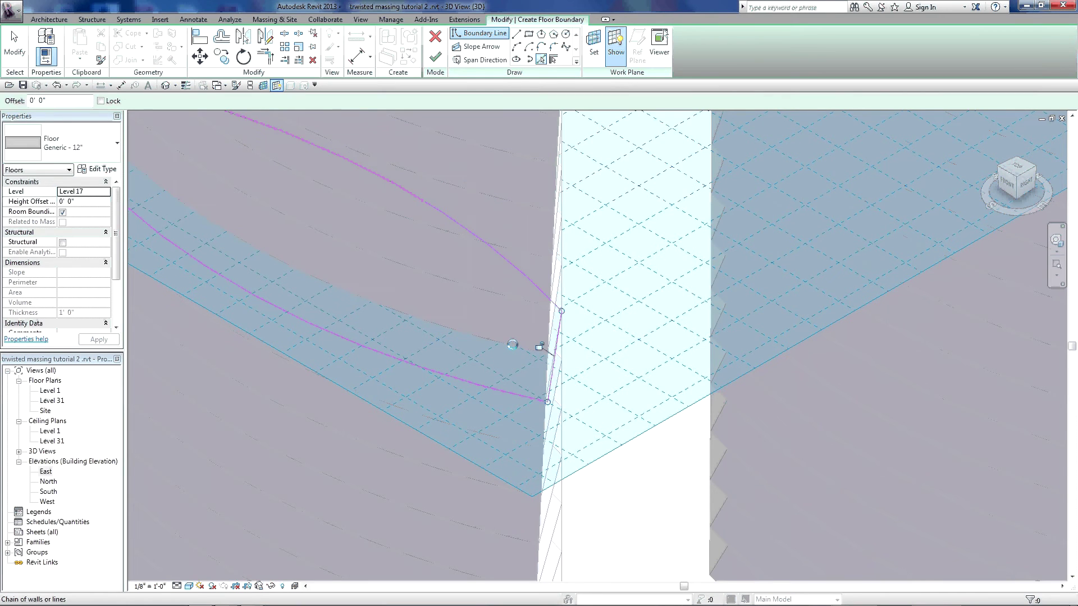
{"action": "scroll", "coordinate": [558, 407], "scroll_direction": "down", "scroll_amount": 2}
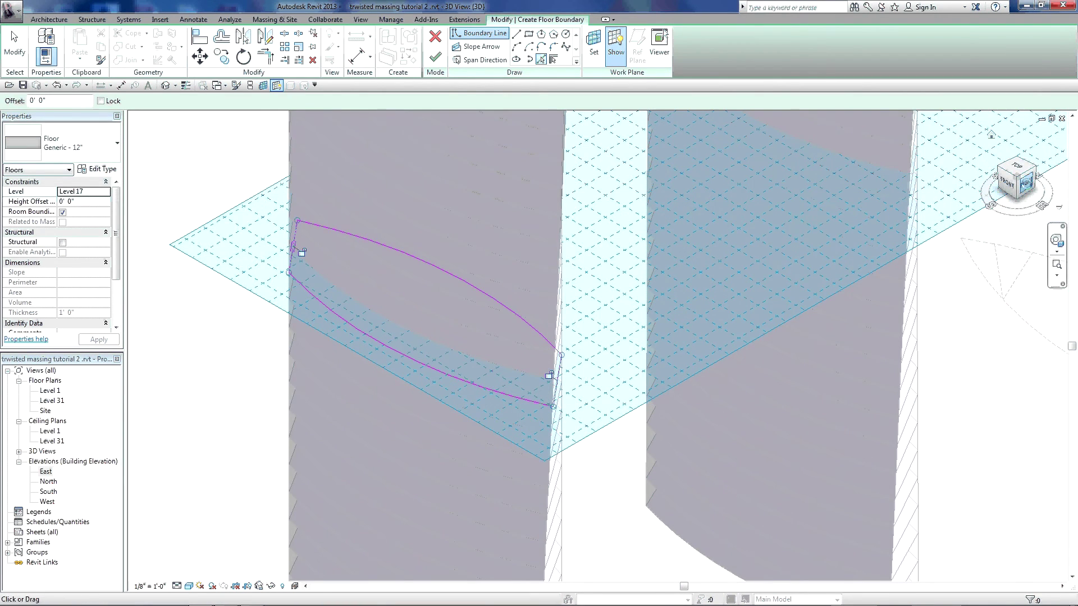
{"action": "left_click", "coordinate": [1025, 185]}
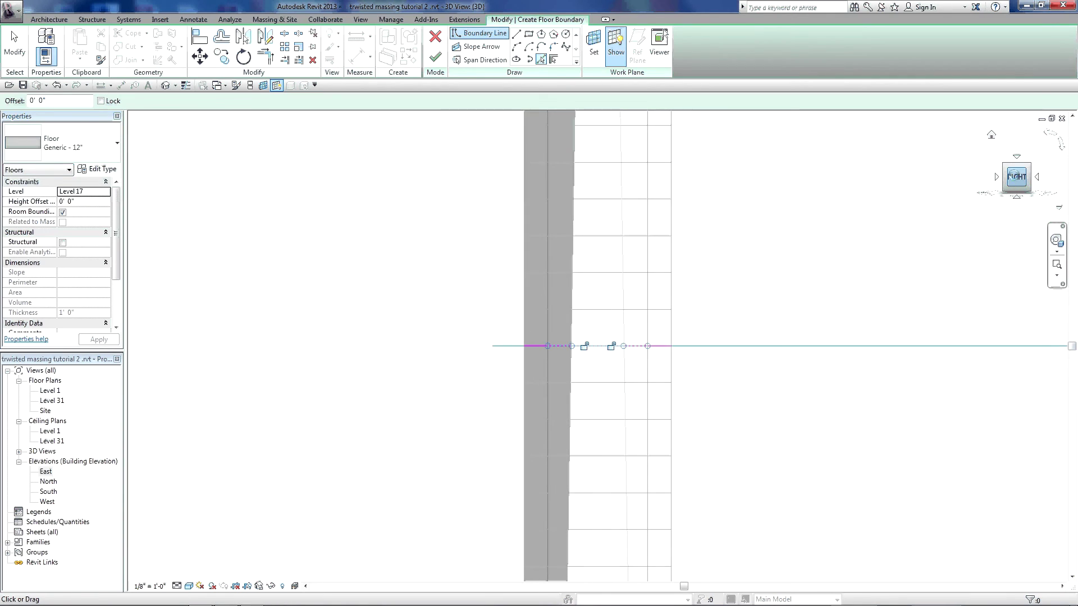
{"action": "middle_click_drag", "start_coordinate": [645, 348], "coordinate": [753, 429], "text": "shift"}
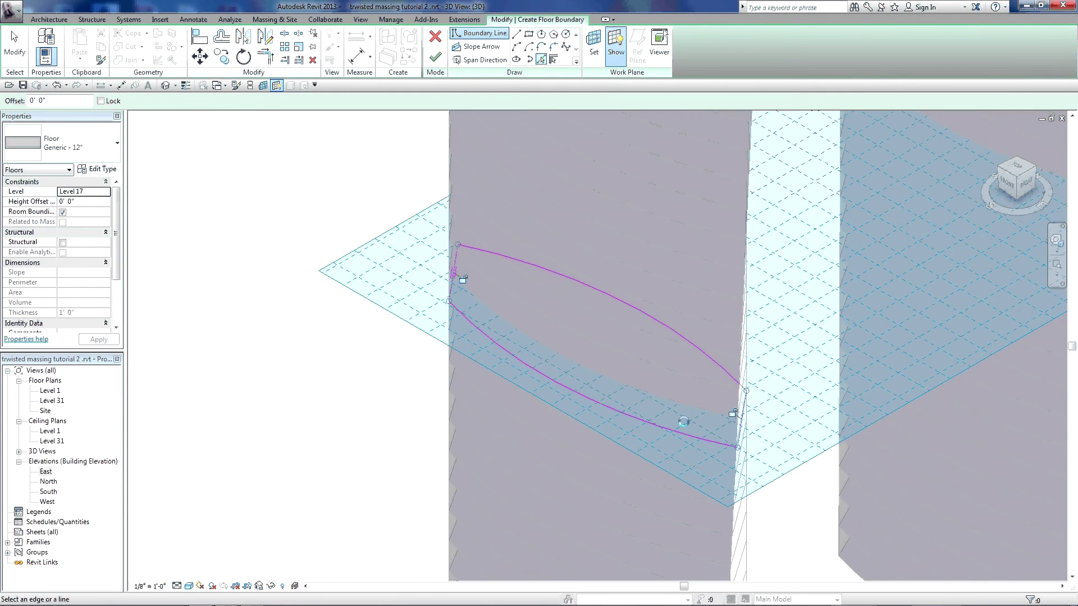
{"action": "key", "text": "Escape"}
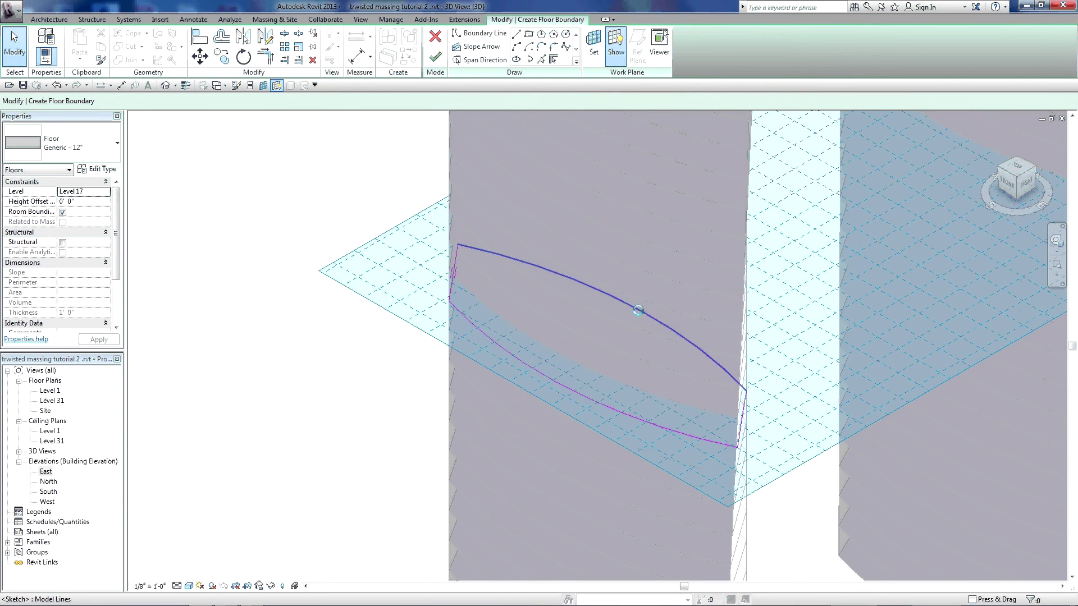
Offset the chained boundary arcs 10' outward, which moves the original outline.
{"action": "left_click", "coordinate": [637, 309]}
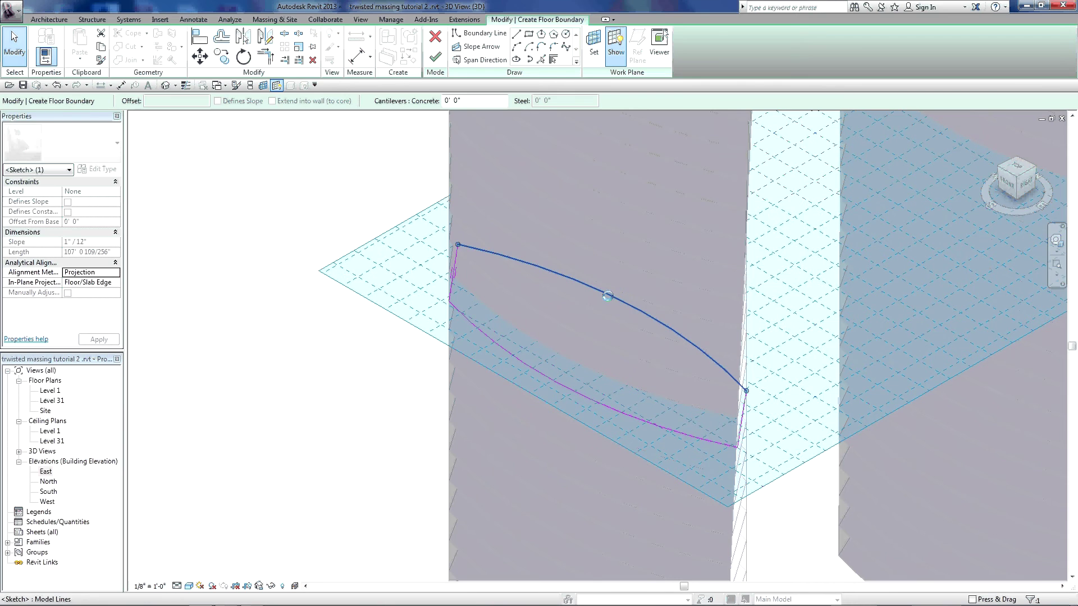
{"action": "scroll", "coordinate": [522, 335], "scroll_direction": "down", "scroll_amount": 5}
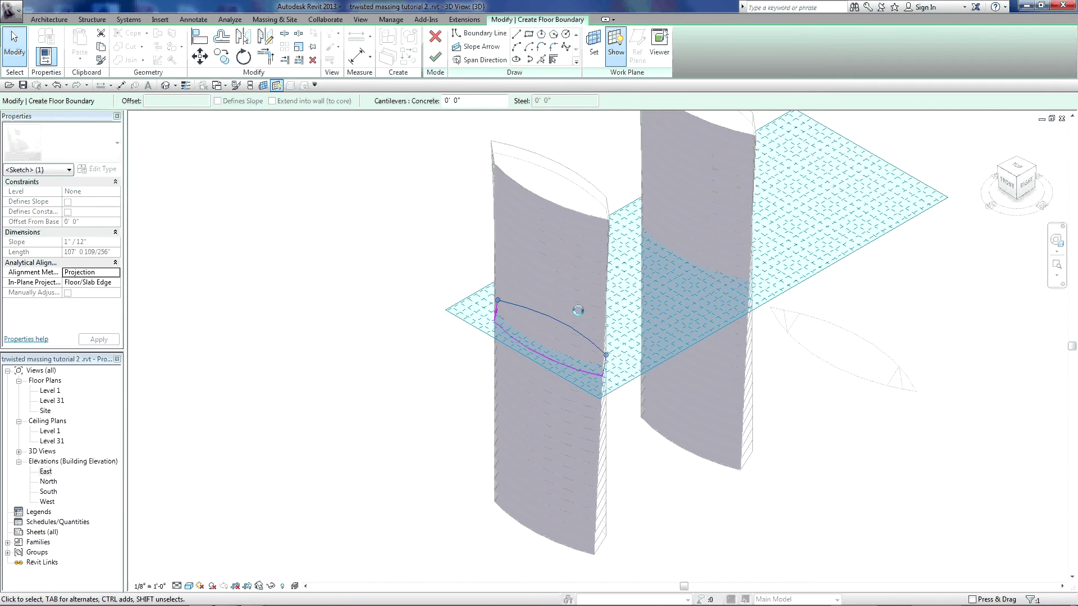
{"action": "scroll", "coordinate": [578, 310], "scroll_direction": "up", "scroll_amount": 3}
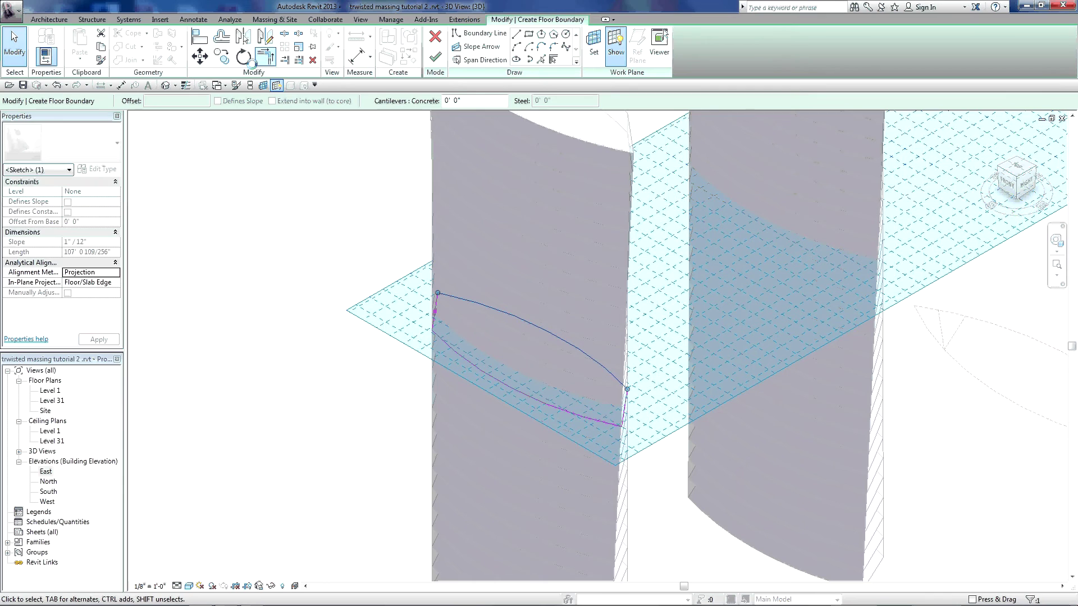
{"action": "left_click", "coordinate": [222, 37]}
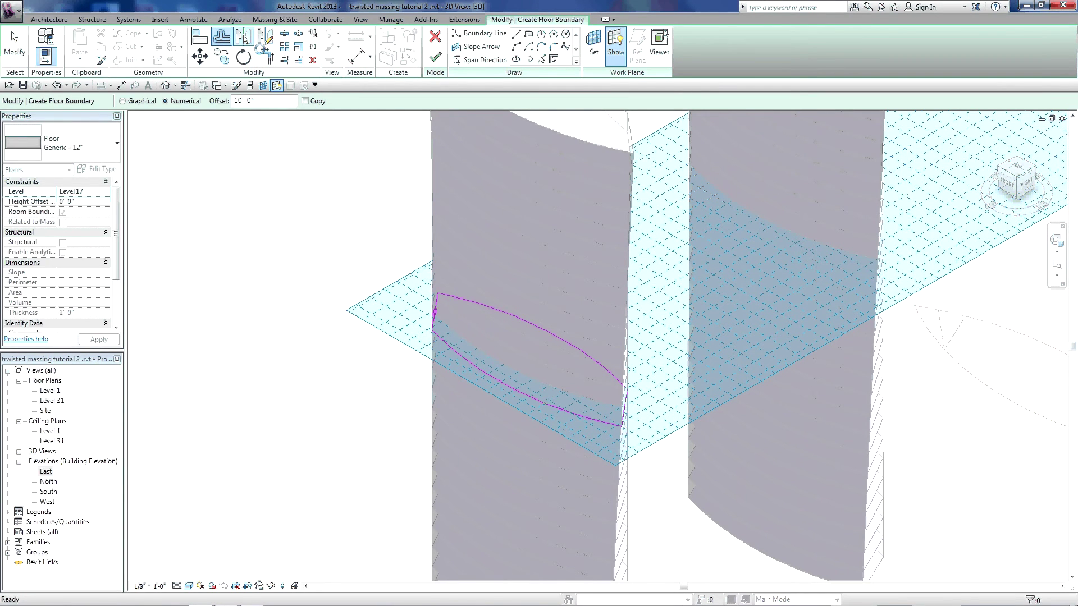
{"action": "key", "text": "Tab"}
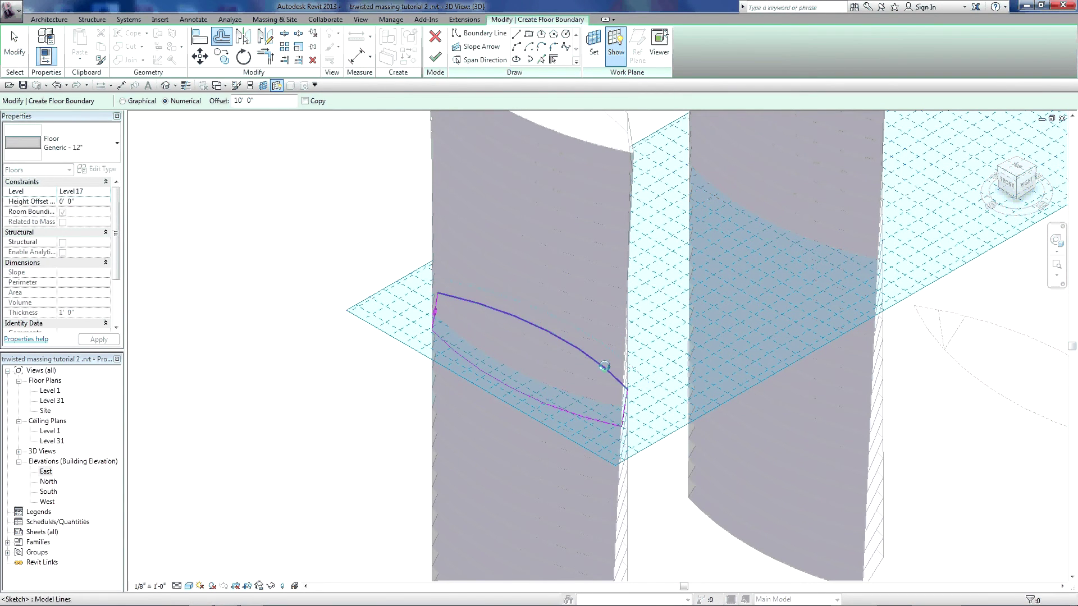
{"action": "left_click", "coordinate": [604, 365]}
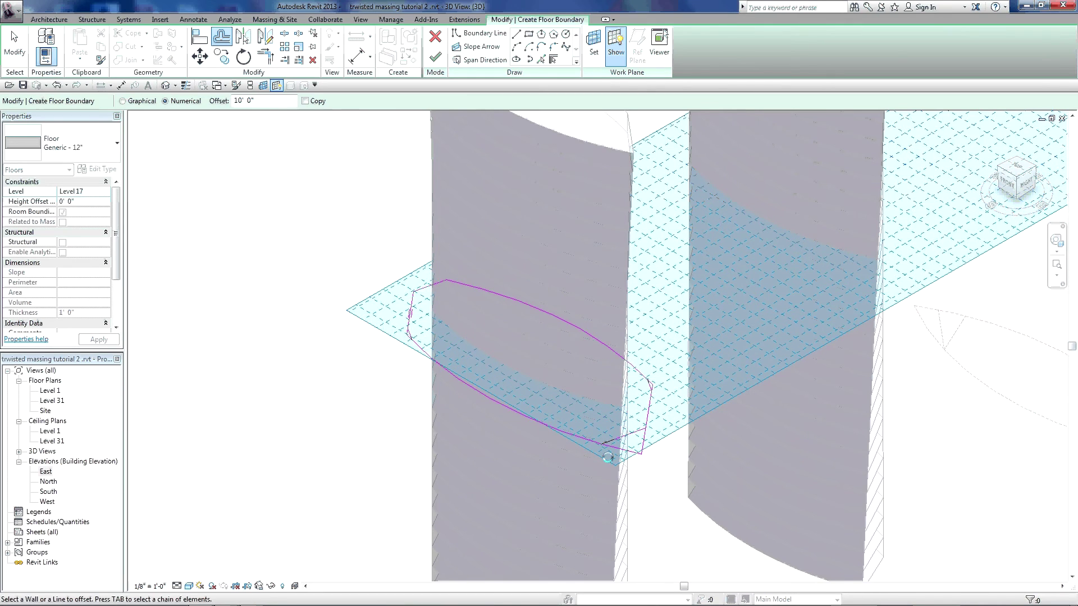
{"action": "scroll", "coordinate": [608, 458], "scroll_direction": "up", "scroll_amount": 3}
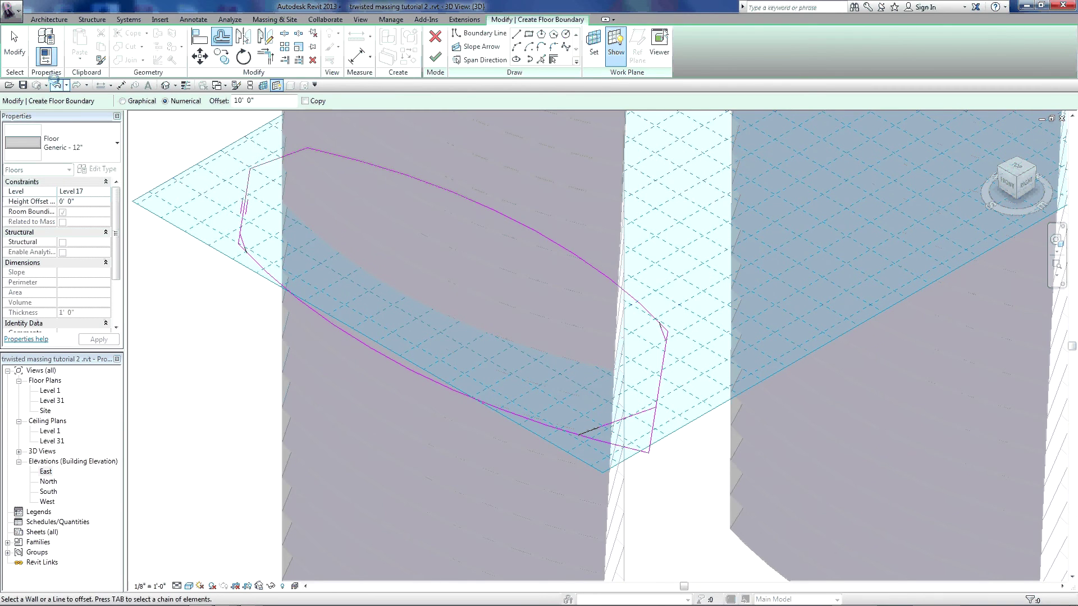
Undo the move and offset the lens chain 10' outward again with Copy checked.
{"action": "left_click", "coordinate": [56, 85]}
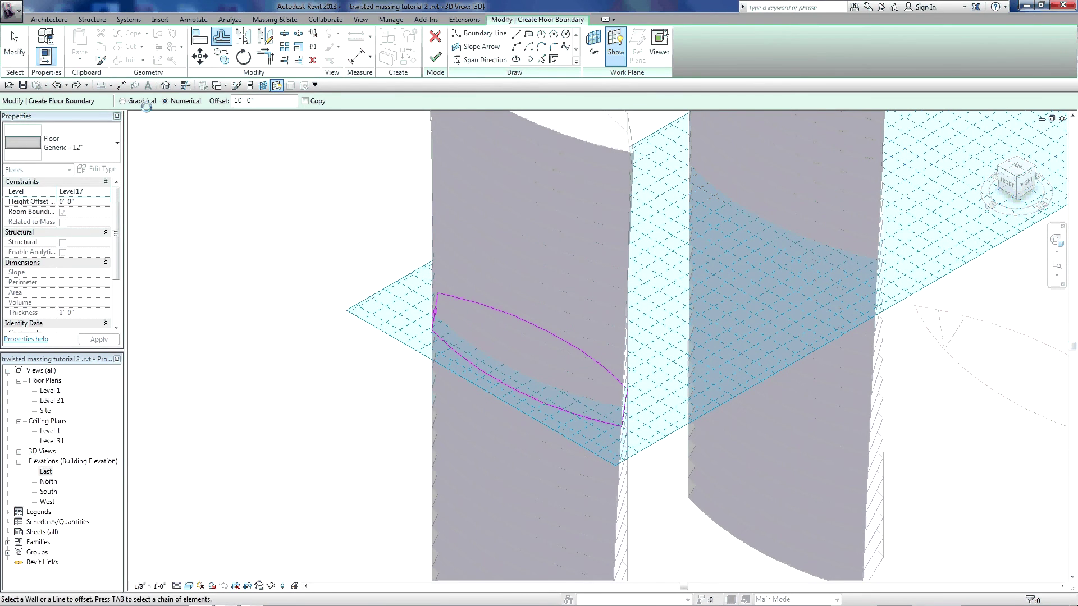
{"action": "left_click", "coordinate": [305, 101]}
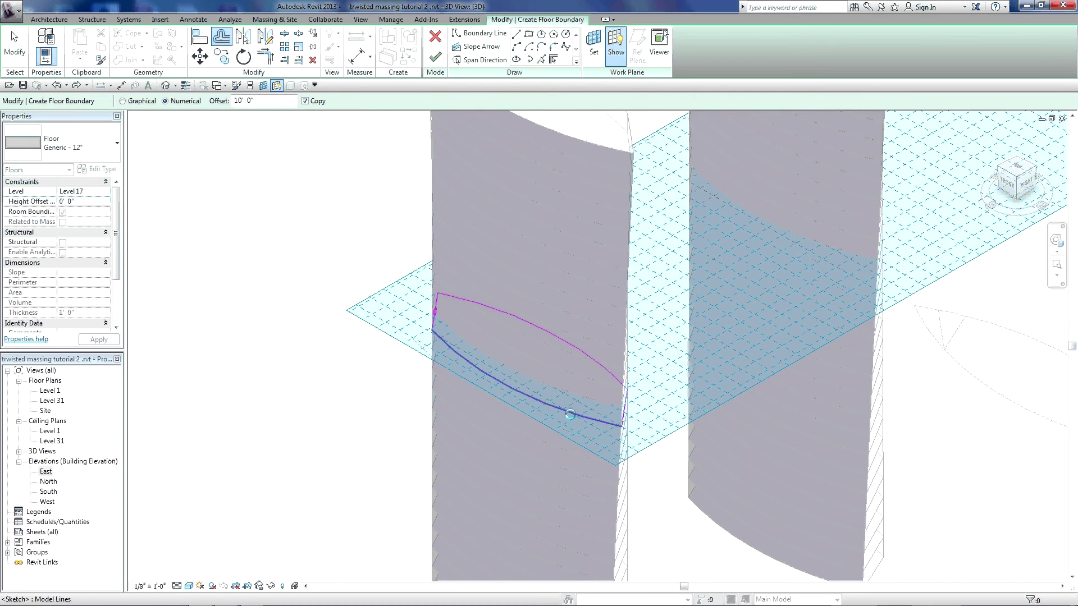
{"action": "key", "text": "Tab"}
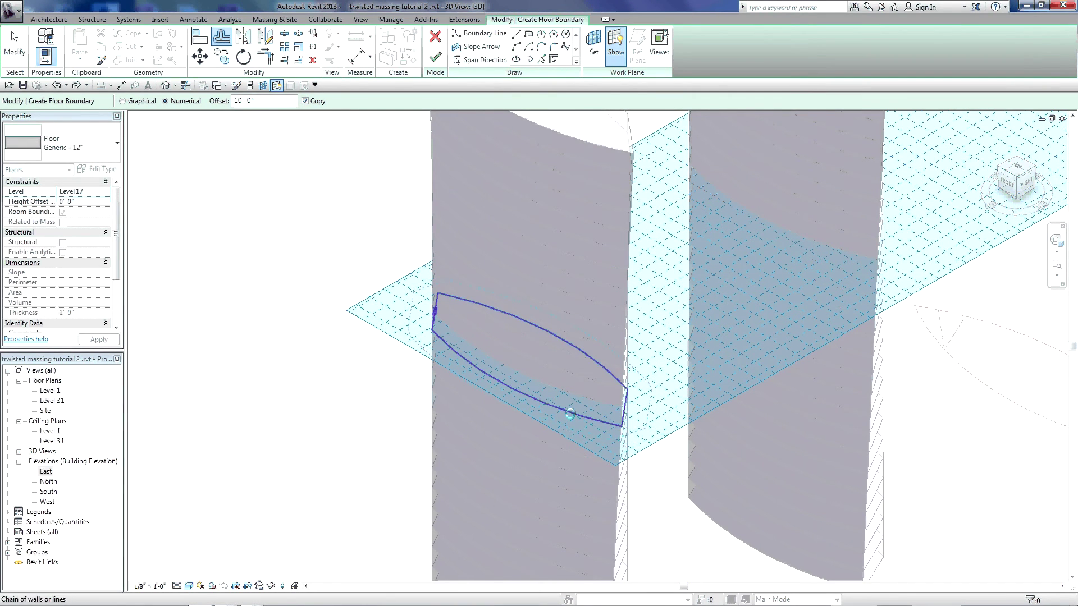
{"action": "left_click", "coordinate": [628, 431]}
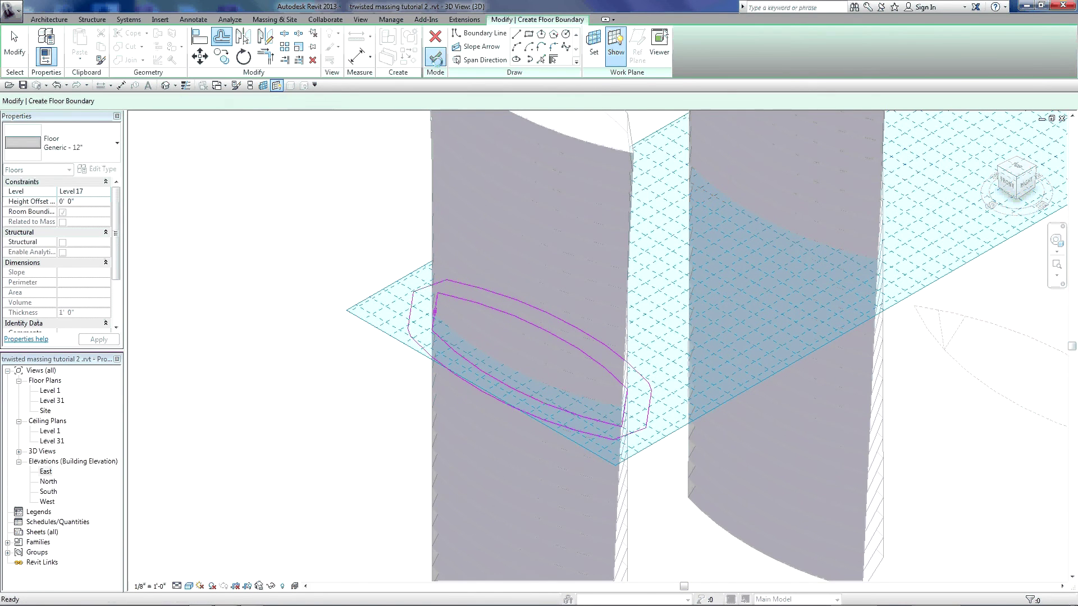
Finish the left tower's ring-shaped balcony floor sketch and clear the selection.
{"action": "left_click", "coordinate": [436, 58]}
{"action": "left_click", "coordinate": [342, 304]}
{"action": "scroll", "coordinate": [323, 300], "scroll_direction": "down", "scroll_amount": 3}
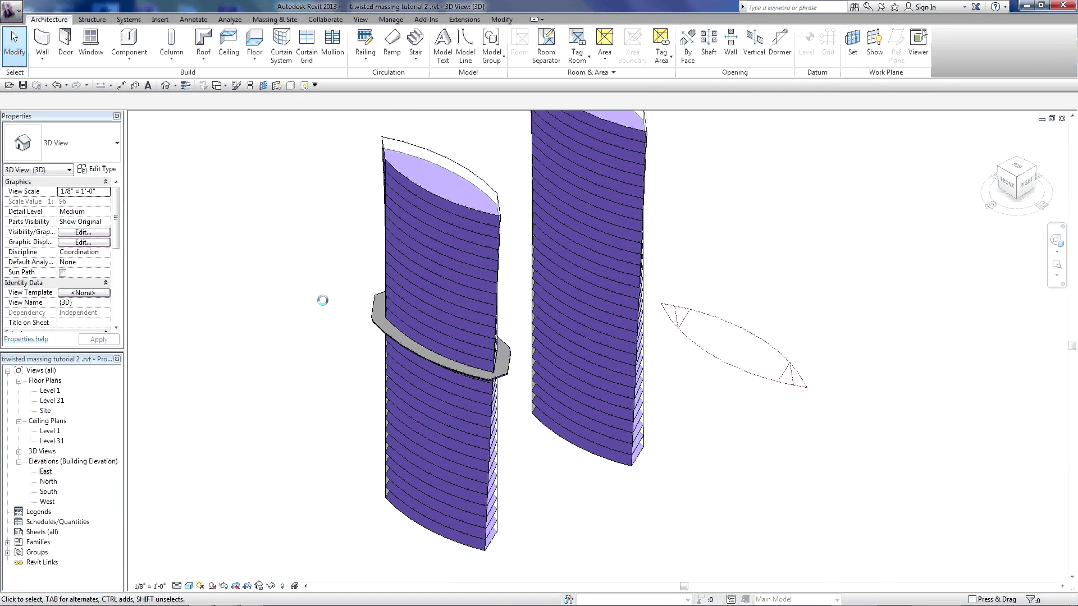
{"action": "scroll", "coordinate": [668, 237], "scroll_direction": "up", "scroll_amount": 1}
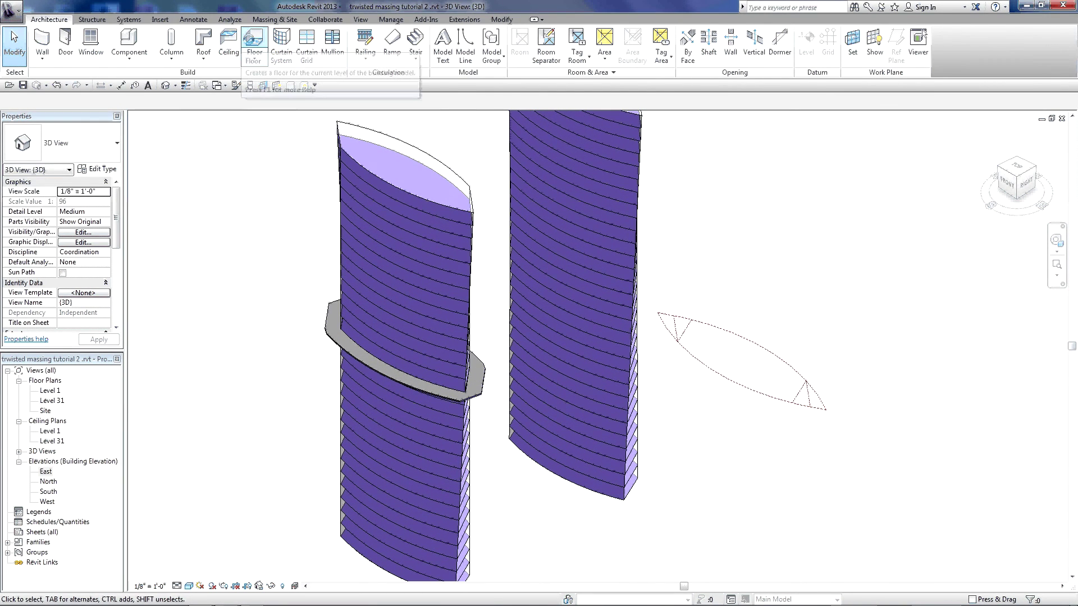
Start a new Level 17 floor by picking the right tower's mass floor edges as boundary.
{"action": "left_click", "coordinate": [246, 38]}
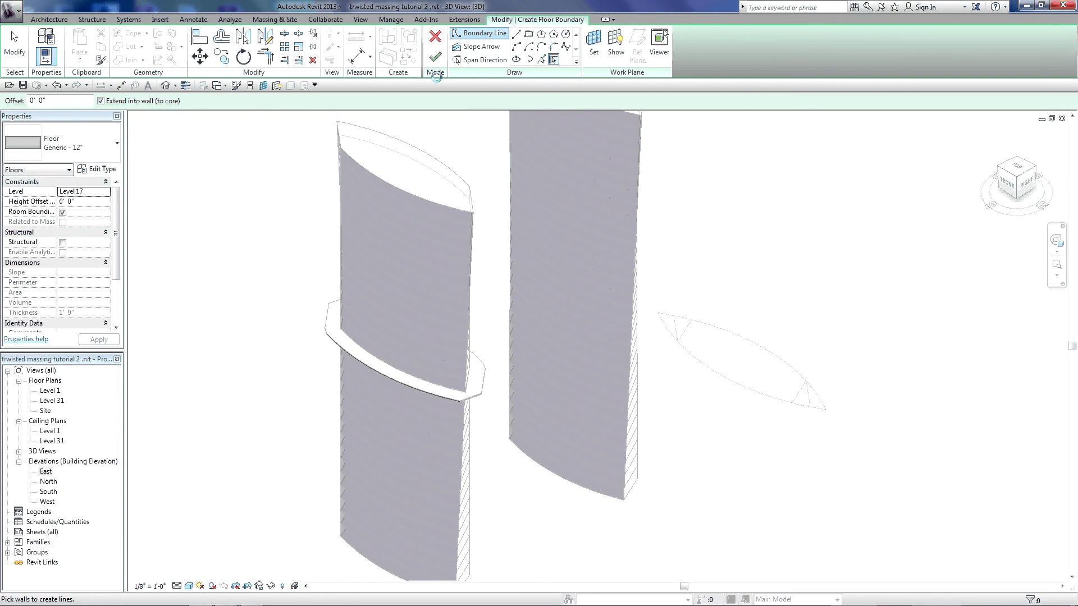
{"action": "left_click", "coordinate": [616, 45]}
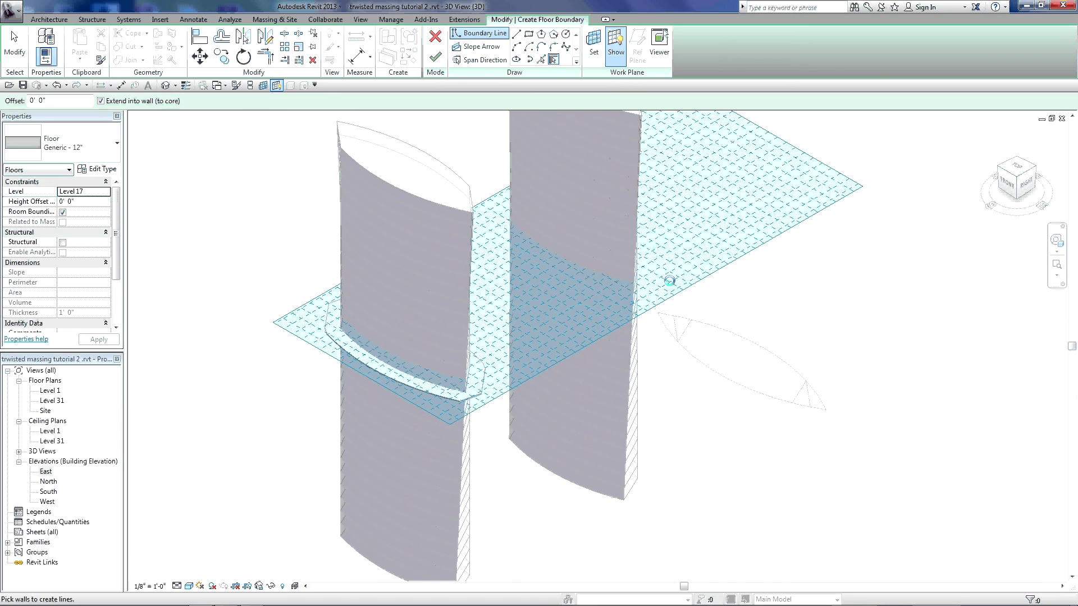
{"action": "scroll", "coordinate": [650, 248], "scroll_direction": "up", "scroll_amount": 4}
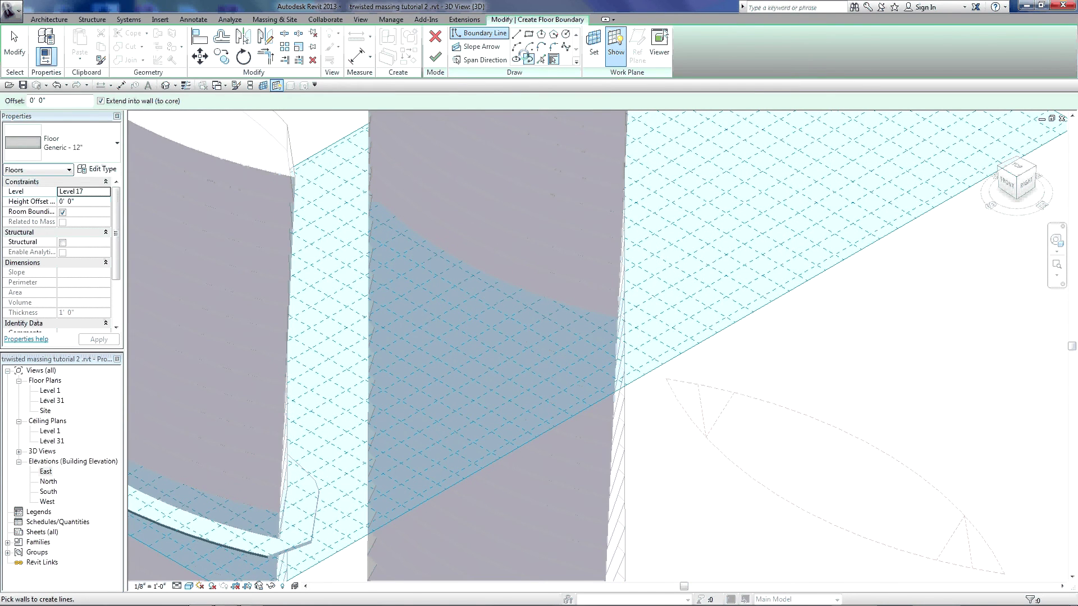
{"action": "left_click", "coordinate": [541, 59]}
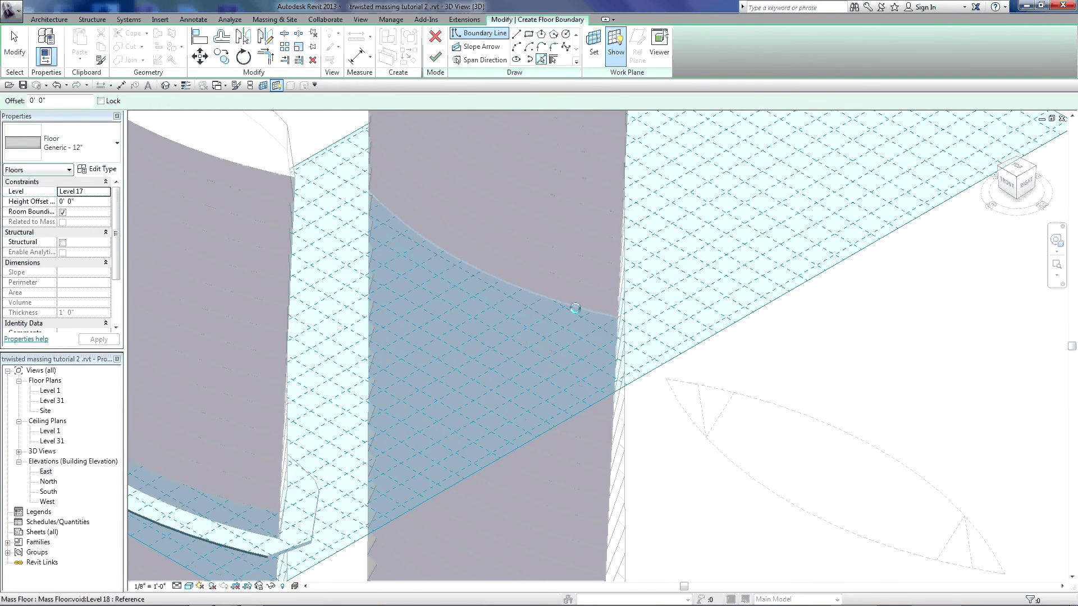
{"action": "left_click", "coordinate": [573, 305]}
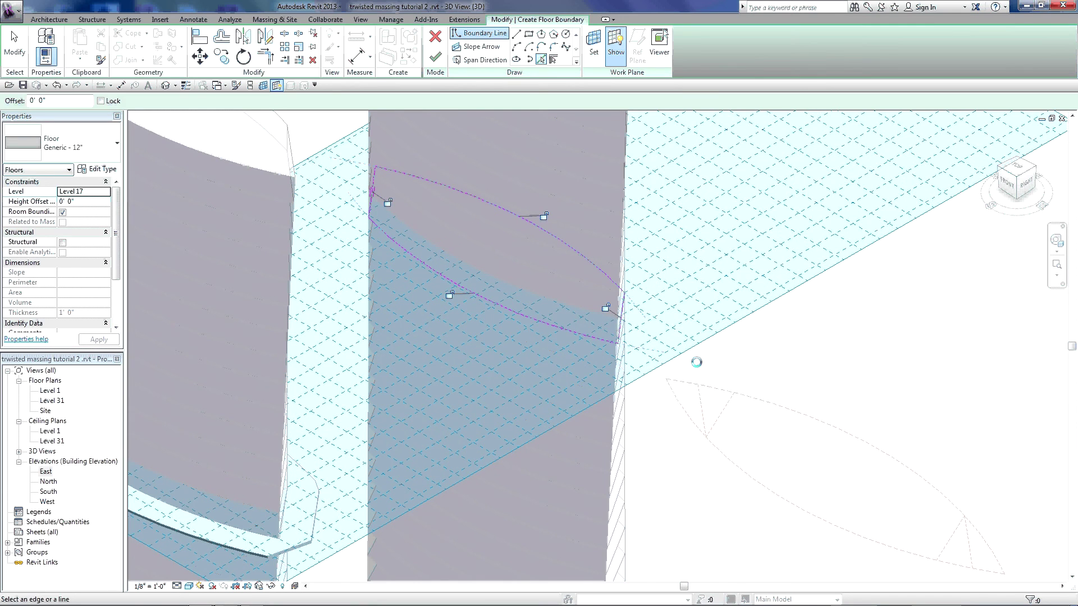
{"action": "key", "text": "Escape"}
{"action": "left_click", "coordinate": [555, 236]}
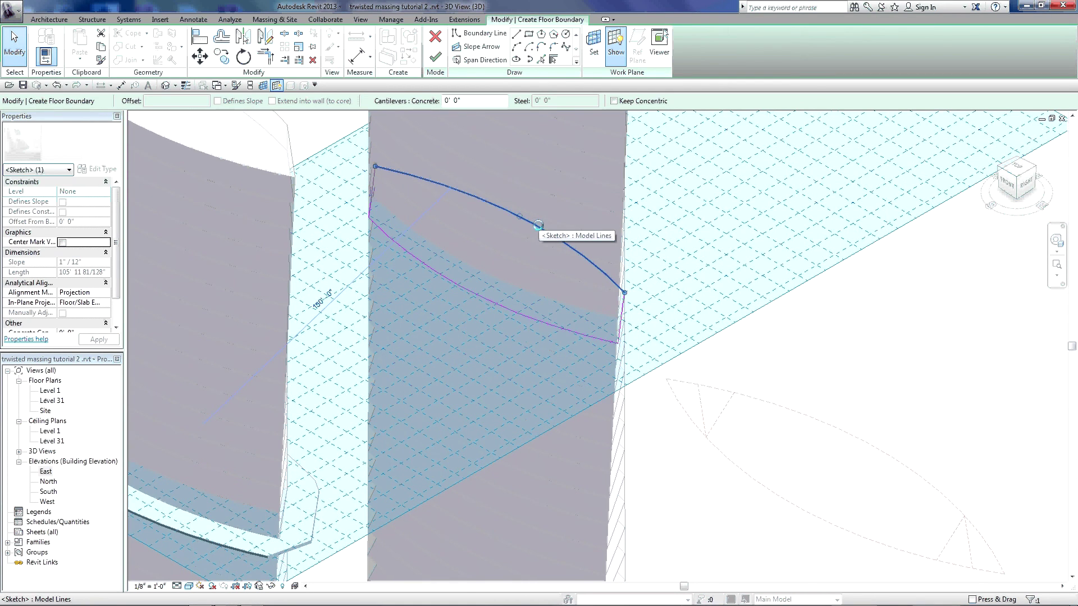
Add a 10' offset copy outside the right tower's chained lens boundary.
{"action": "key", "text": "Tab"}
{"action": "left_click", "coordinate": [538, 225]}
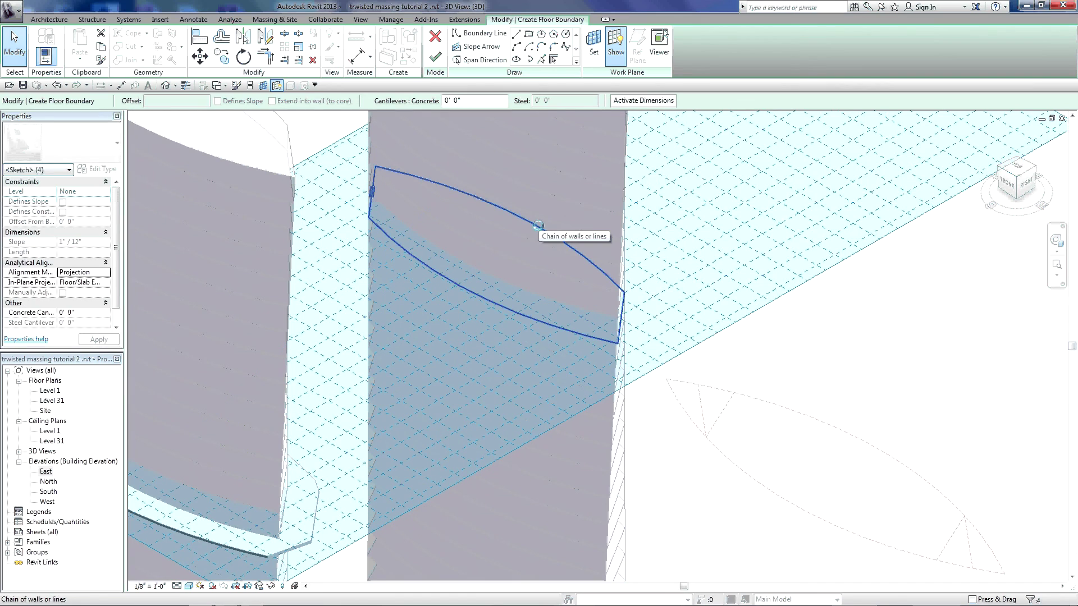
{"action": "left_click", "coordinate": [222, 37]}
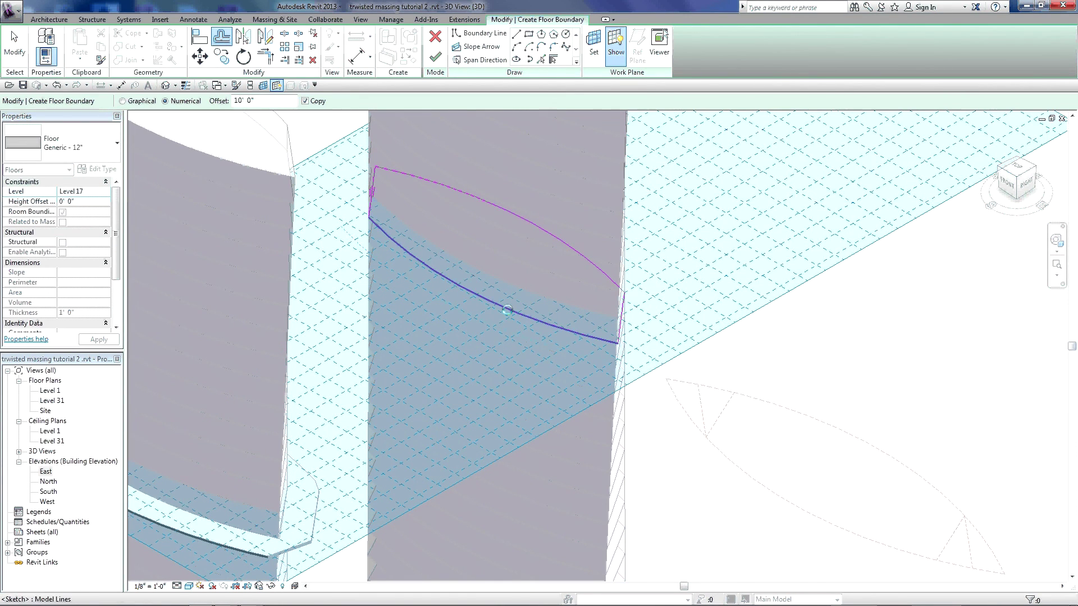
{"action": "key", "text": "Tab"}
{"action": "left_click", "coordinate": [507, 310]}
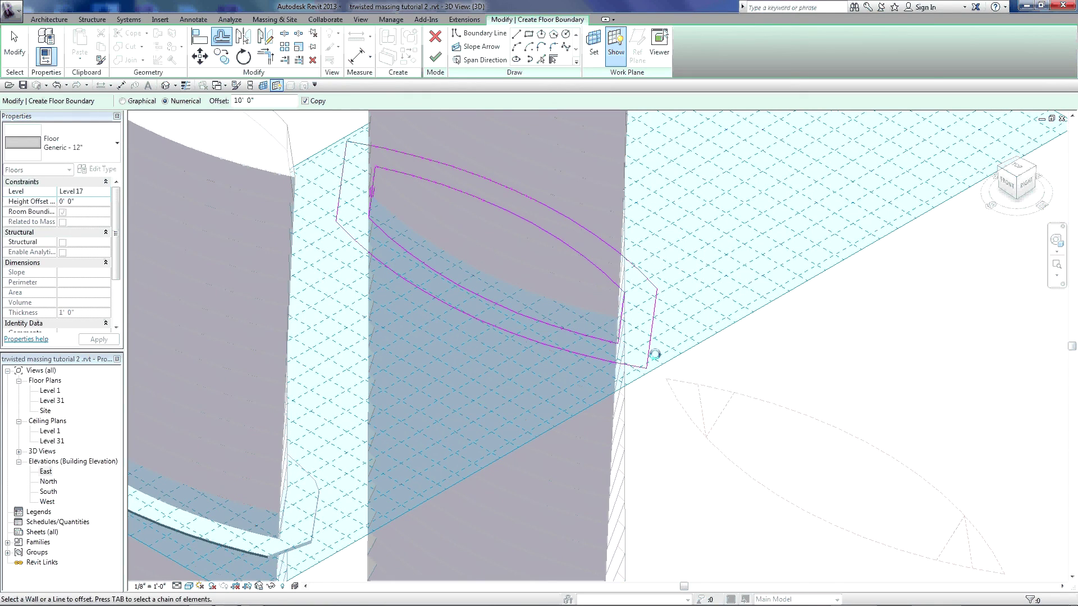
Finish the right tower's sketch, creating a 3068.39 SF balcony slab.
{"action": "left_click", "coordinate": [435, 57]}
{"action": "scroll", "coordinate": [750, 358], "scroll_direction": "down", "scroll_amount": 5}
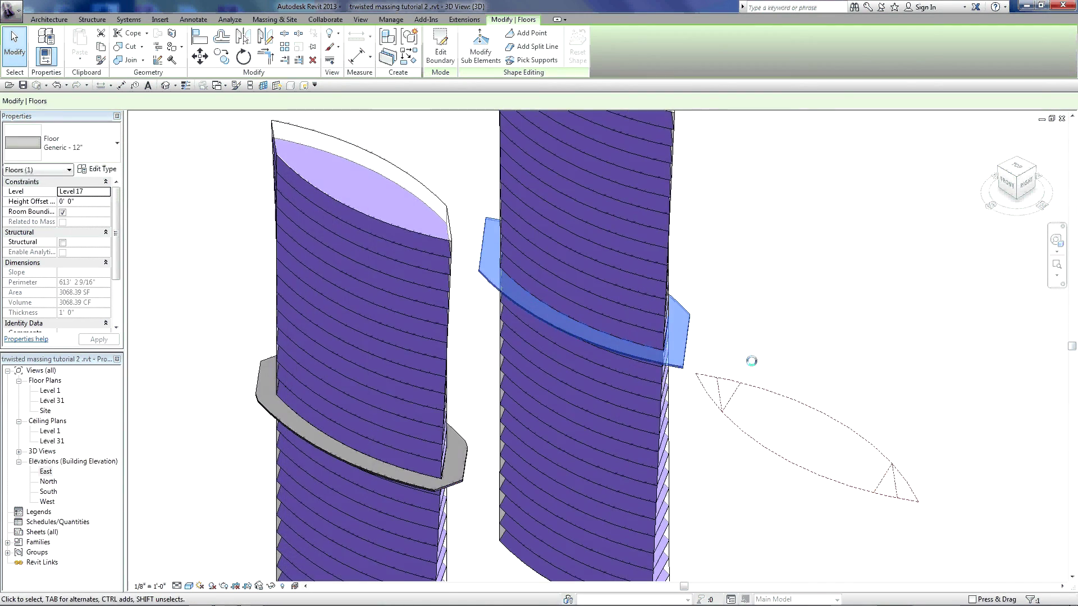
{"action": "scroll", "coordinate": [747, 393], "scroll_direction": "up", "scroll_amount": 3}
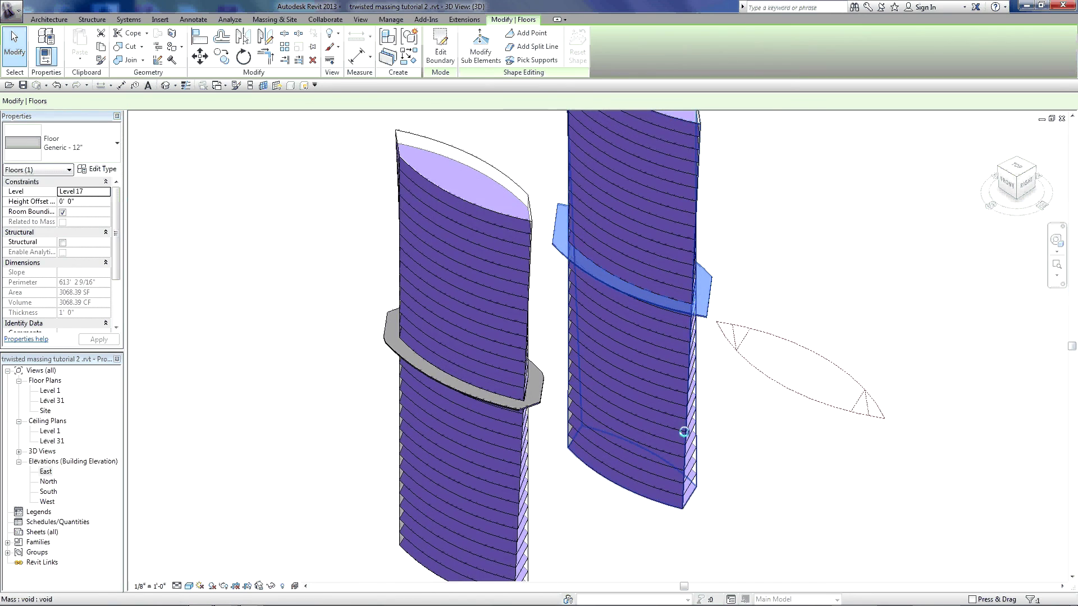
{"action": "scroll", "coordinate": [569, 271], "scroll_direction": "down", "scroll_amount": 3}
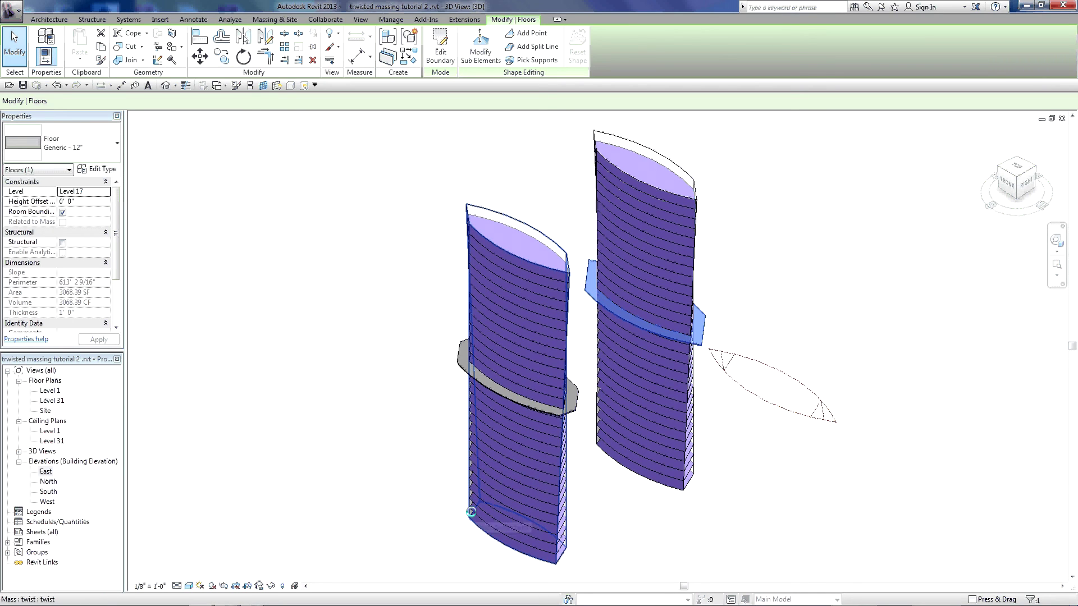
{"action": "scroll", "coordinate": [509, 392], "scroll_direction": "up", "scroll_amount": 3}
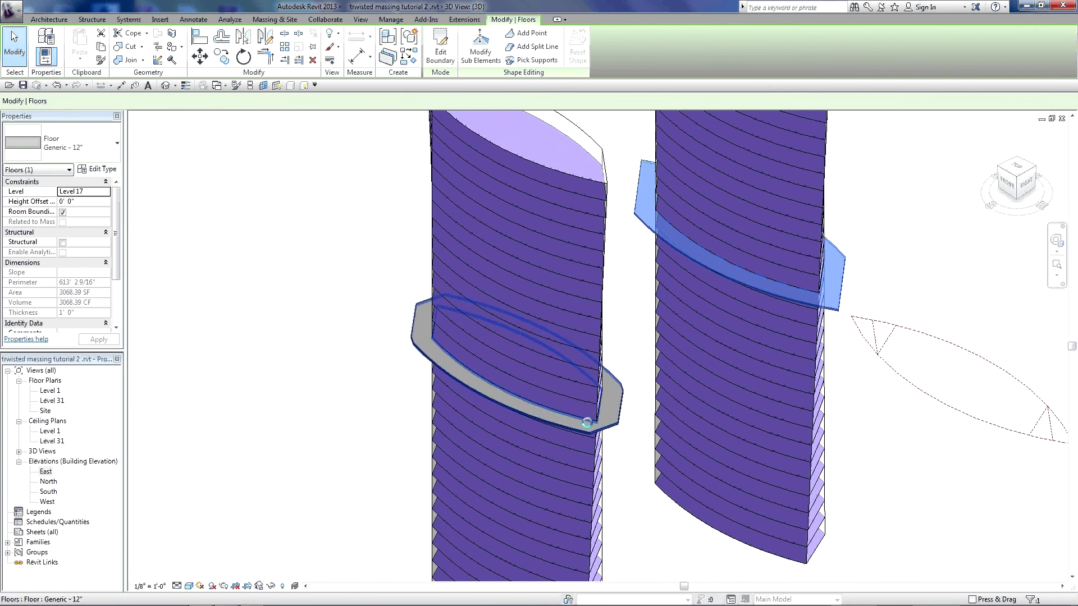
{"action": "scroll", "coordinate": [612, 421], "scroll_direction": "down", "scroll_amount": 4}
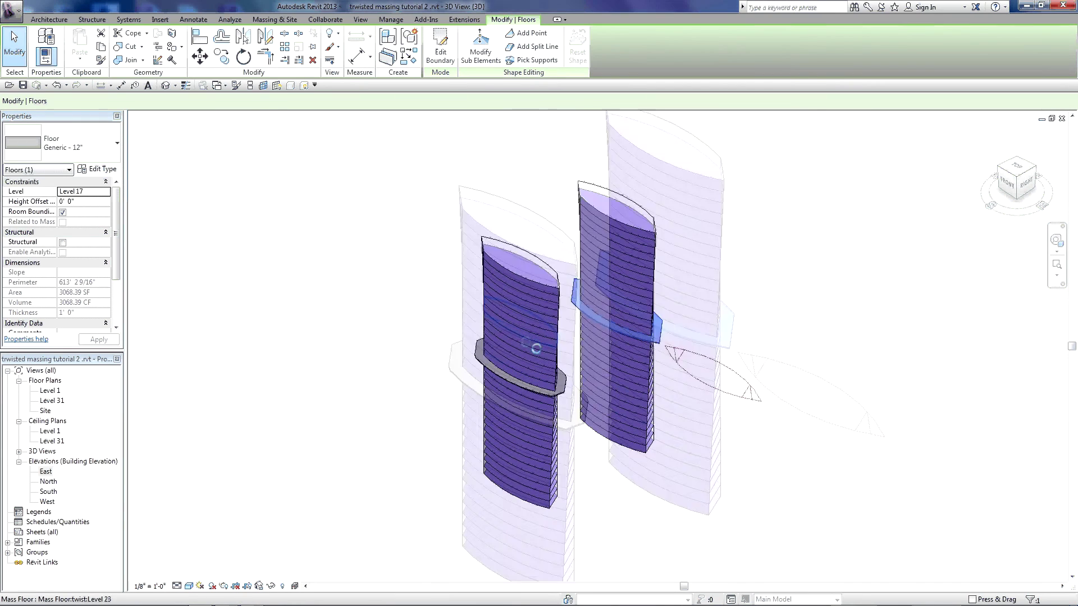
{"action": "scroll", "coordinate": [613, 393], "scroll_direction": "up", "scroll_amount": 4}
{"action": "left_click", "coordinate": [721, 243]}
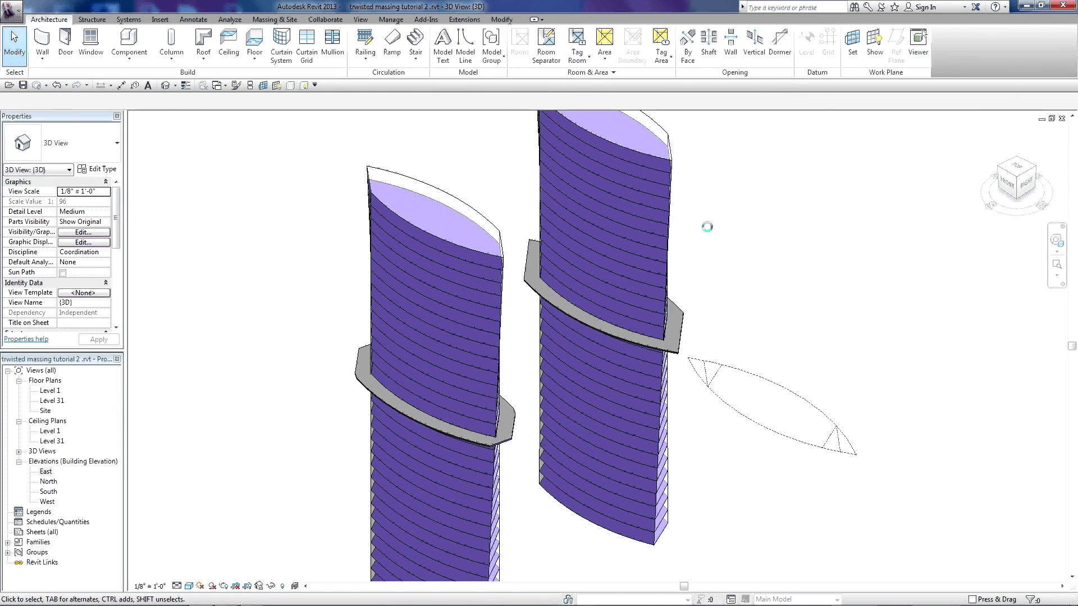
{"action": "scroll", "coordinate": [719, 231], "scroll_direction": "down", "scroll_amount": 4}
{"action": "scroll", "coordinate": [748, 140], "scroll_direction": "up", "scroll_amount": 2}
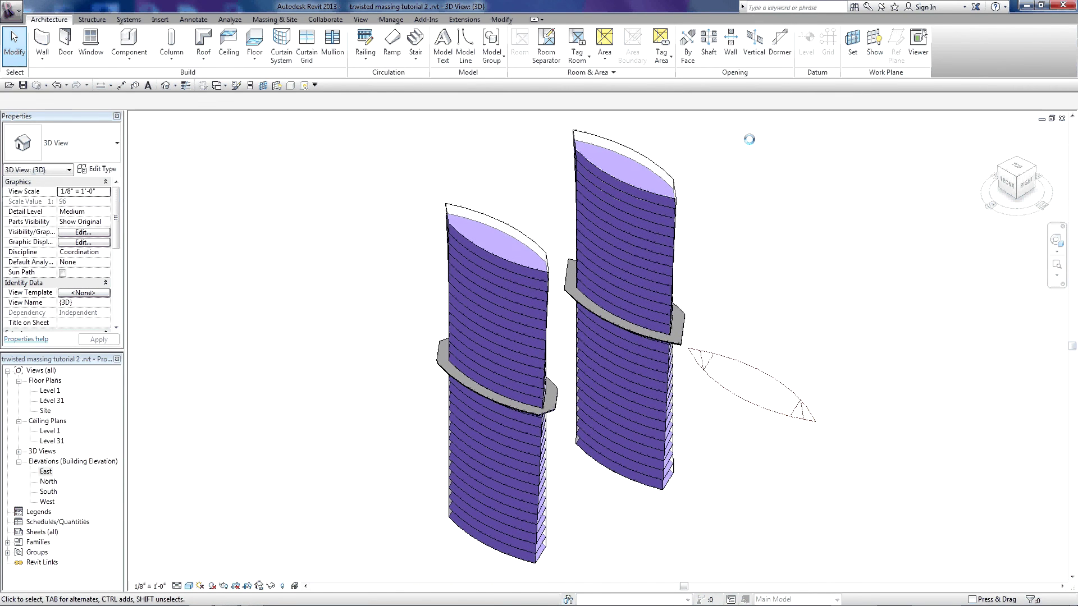